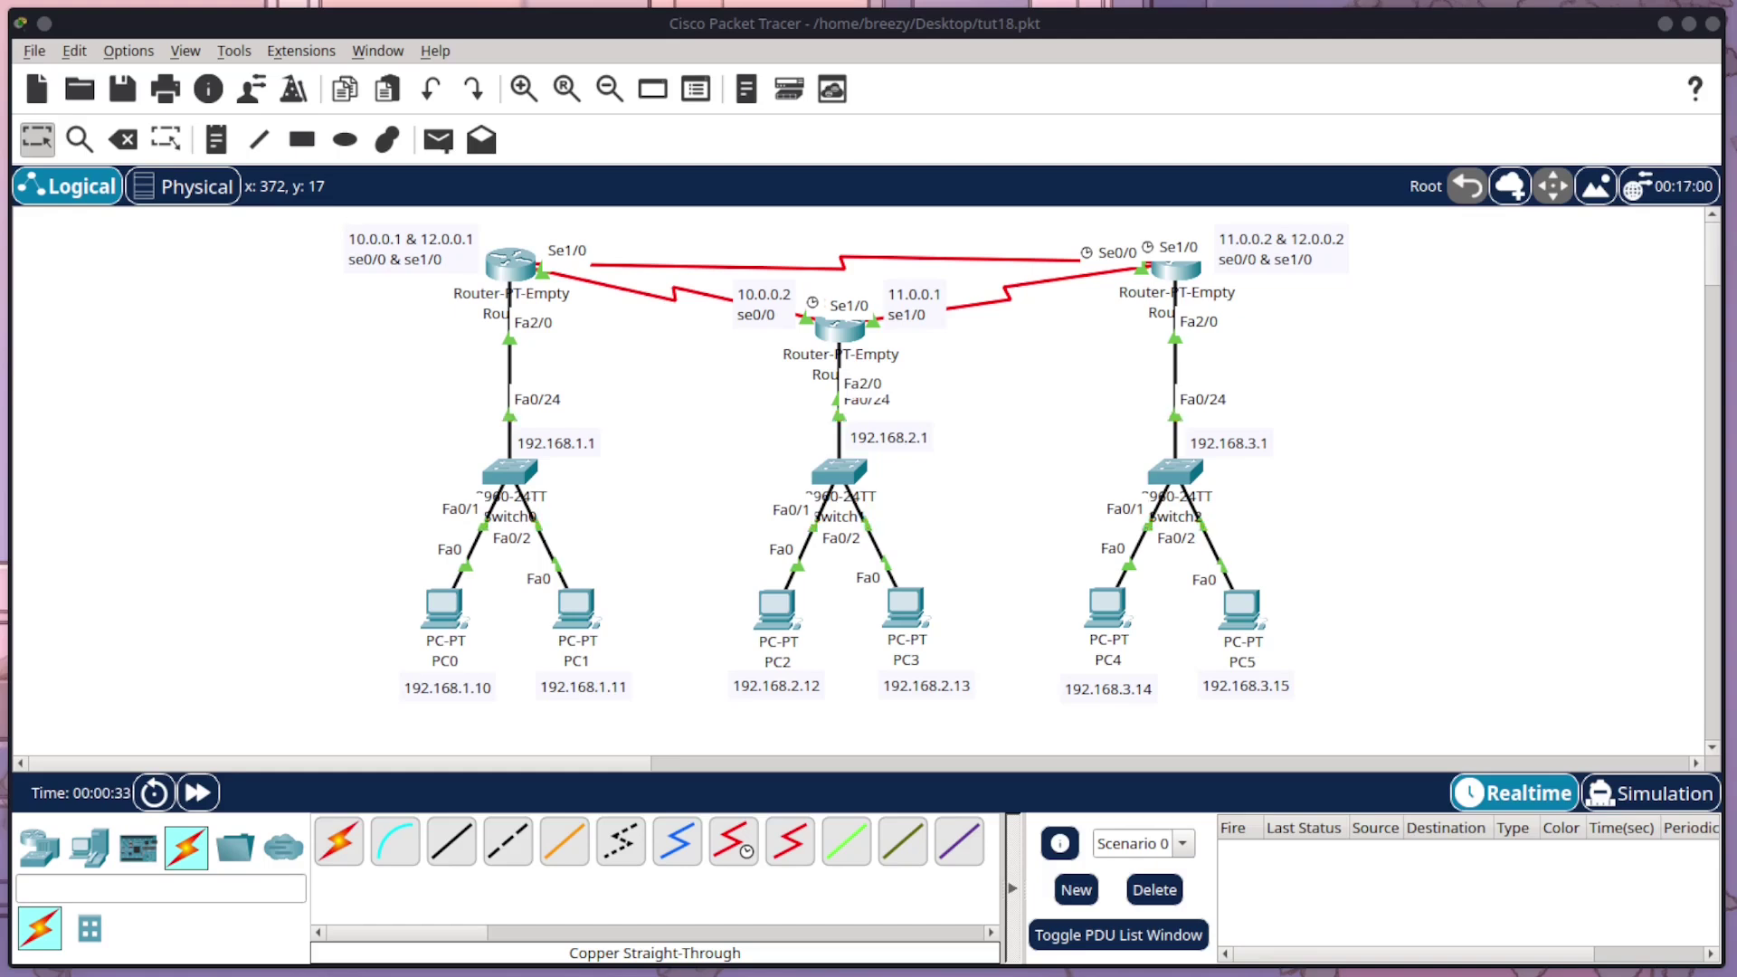
Step: From PC0's Command Prompt, ping PC1 at 192.168.1.11 and confirm it replies
left_click(443, 608)
left_click_drag(520, 61, 1224, 152)
left_click(882, 163)
left_click_drag(974, 117, 1058, 103)
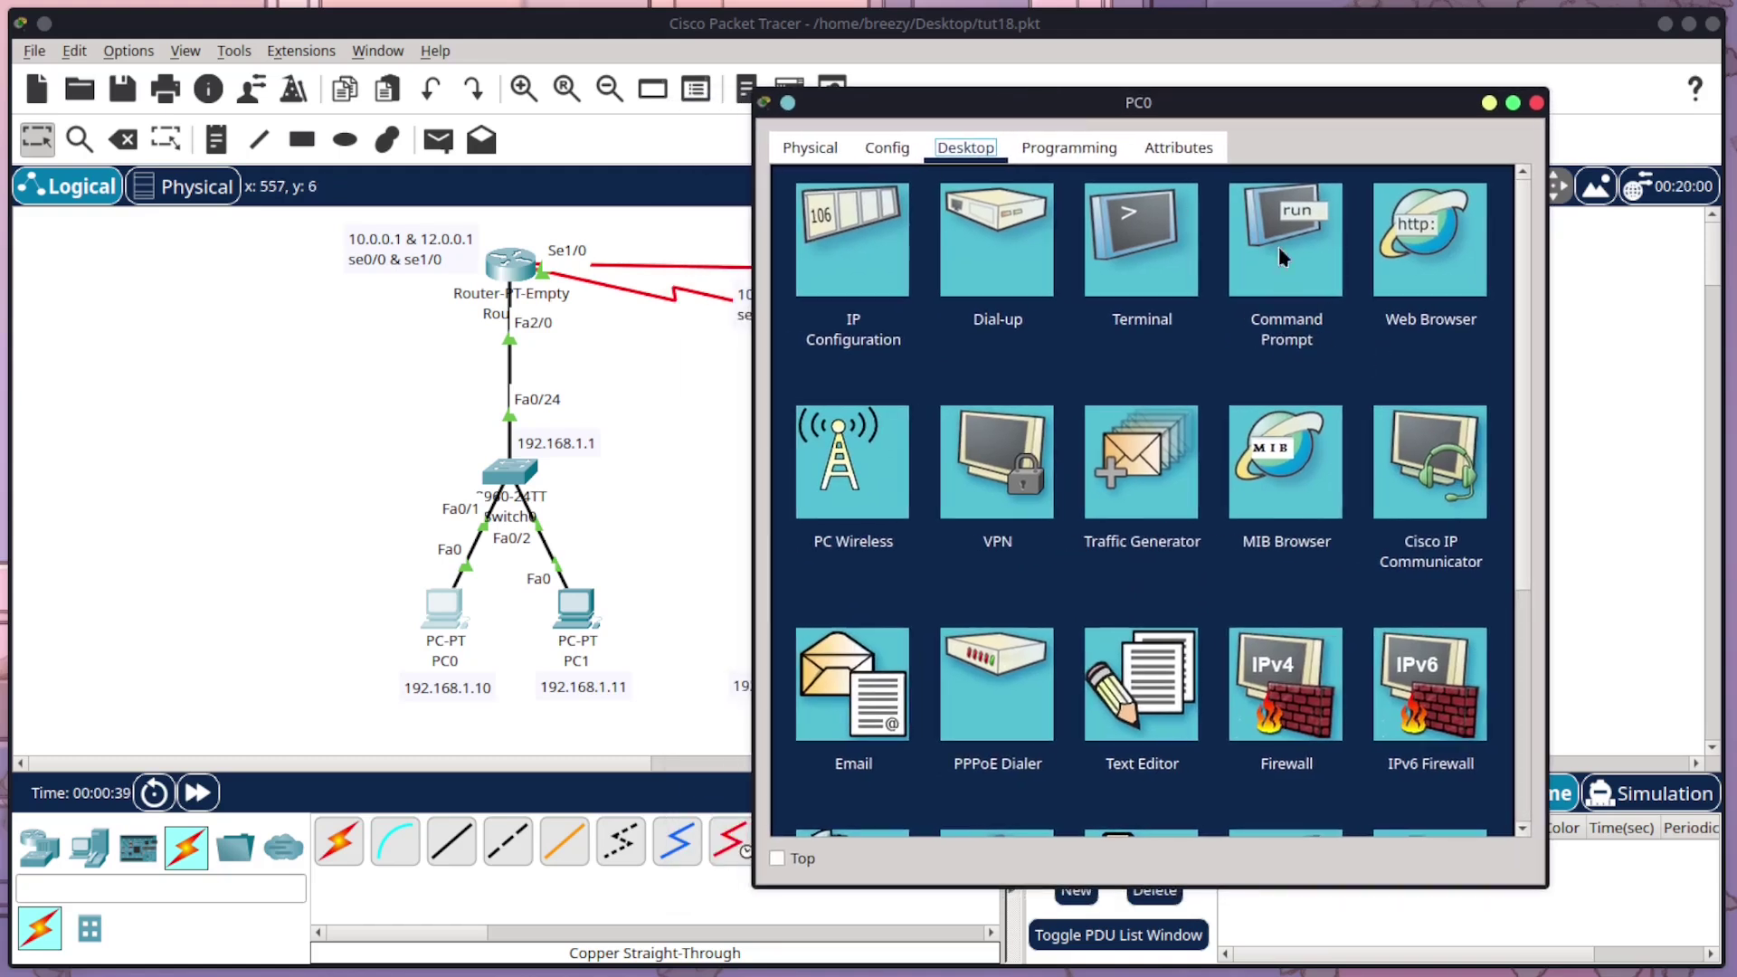
left_click(1307, 246)
type("ping")
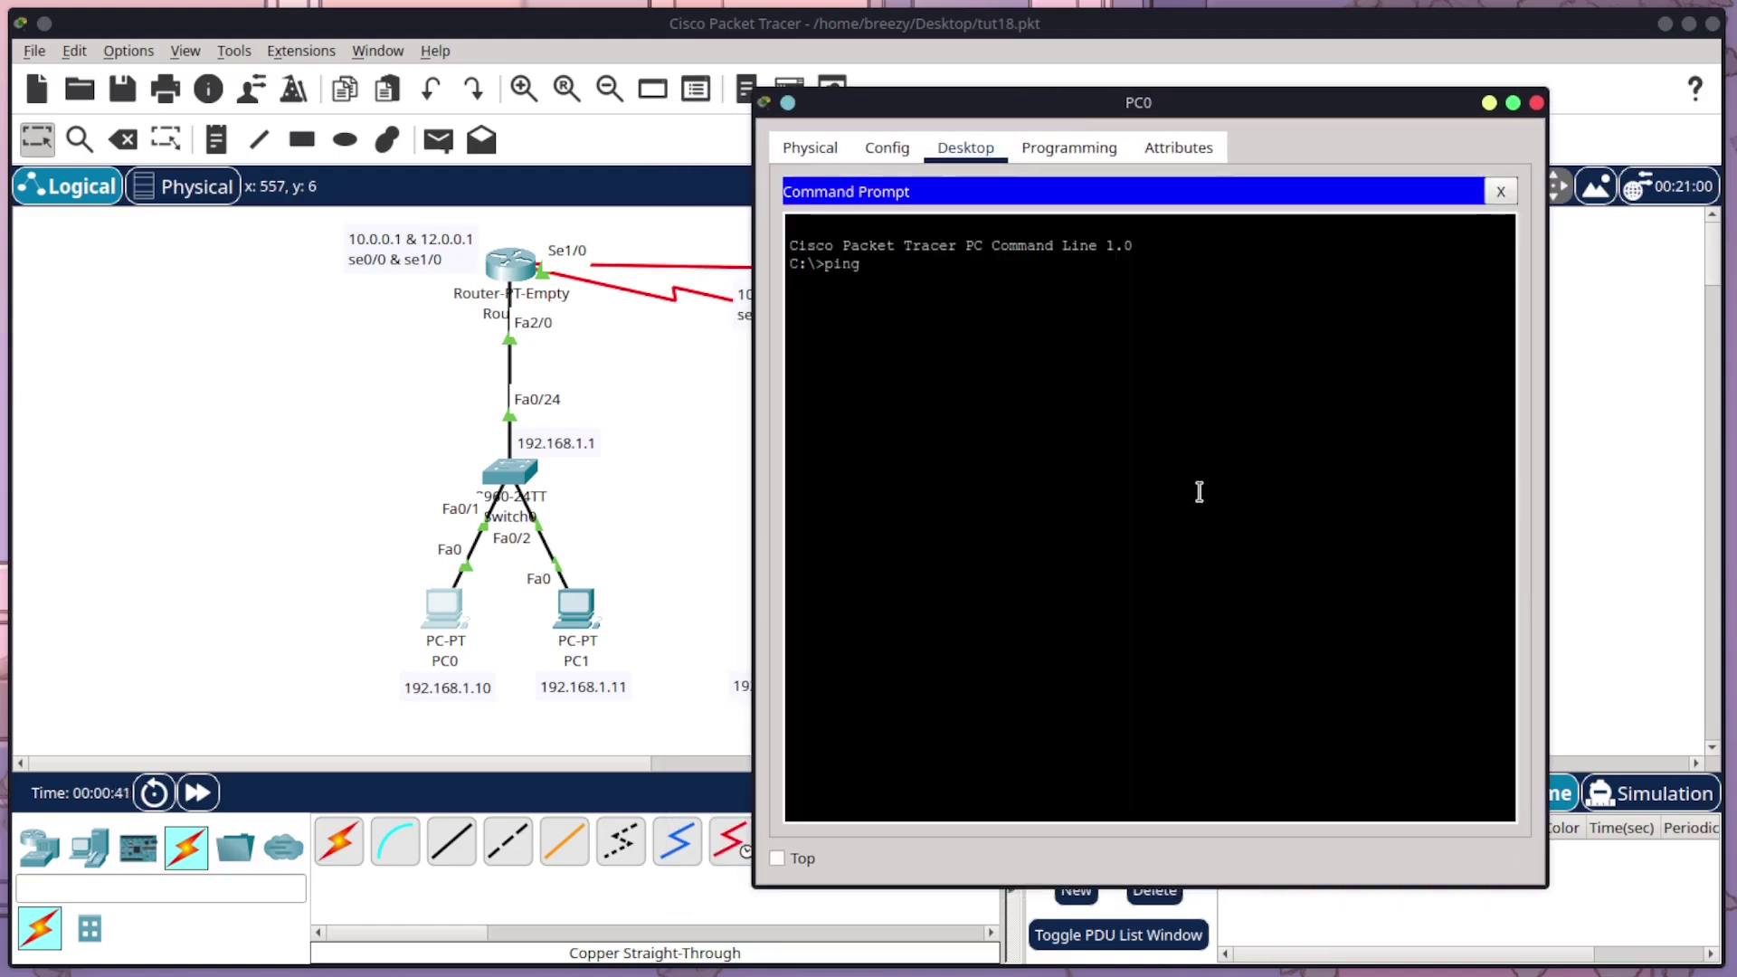
type(" 192.168.1.11")
key("Return")
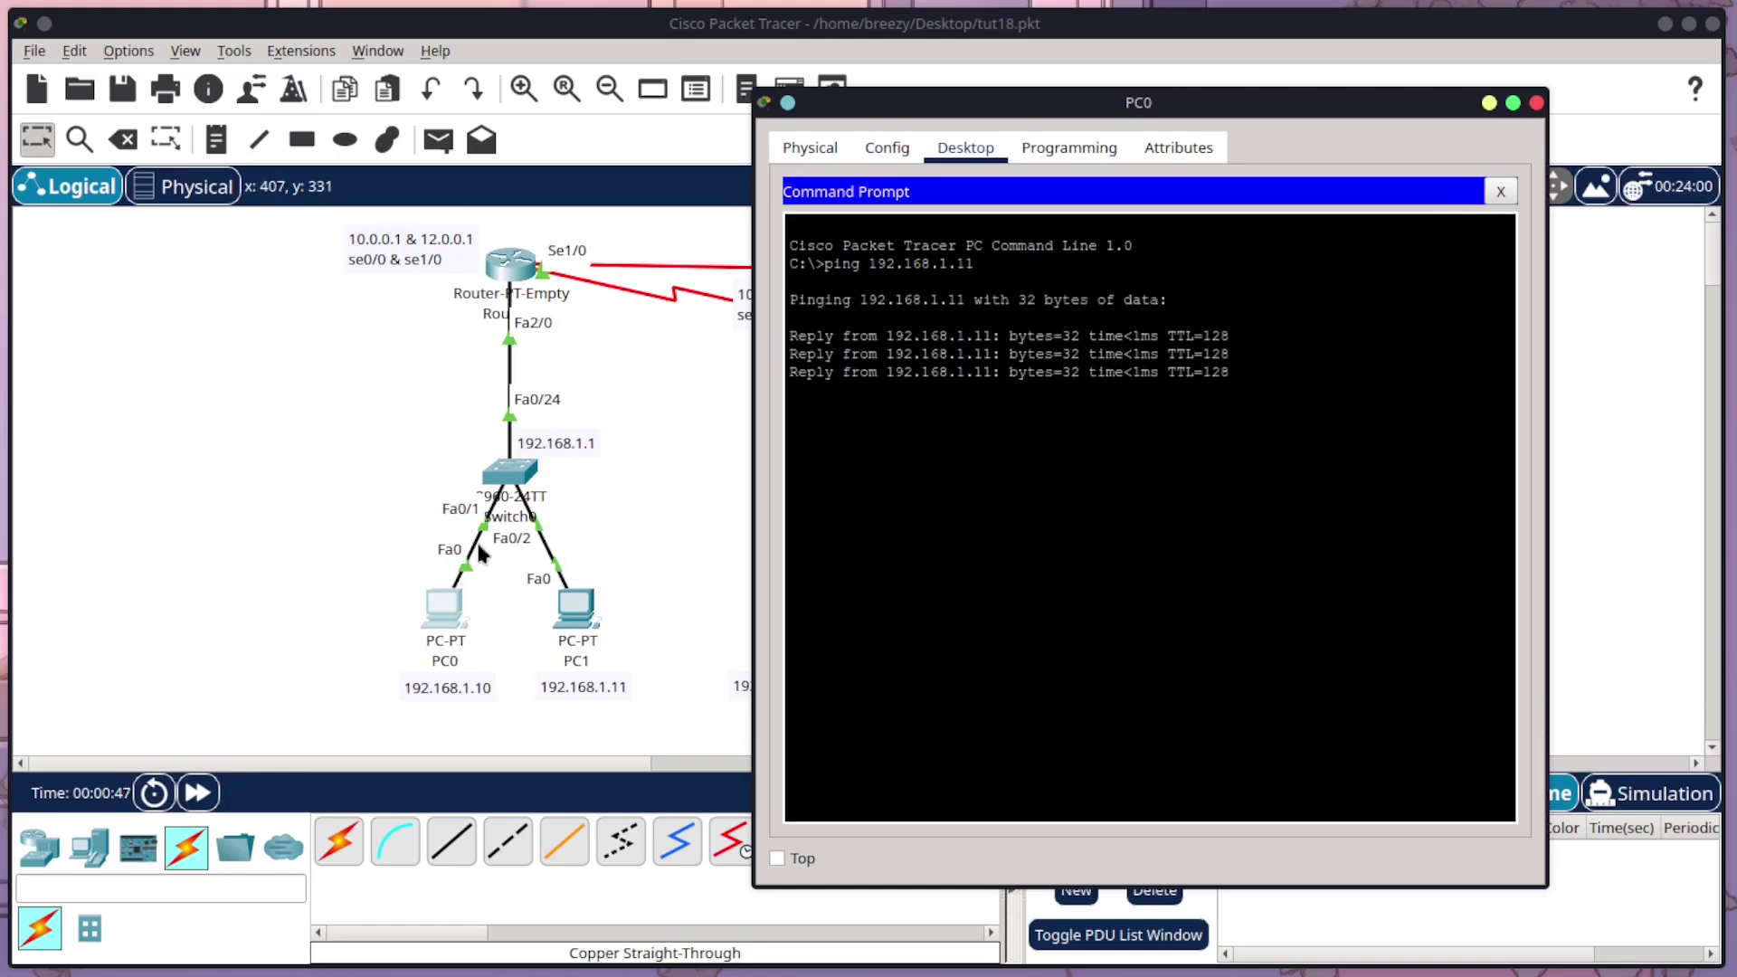
Step: Ping 192.168.2.12 from PC0, see it fail with 100% loss, and close PC0's window
left_click_drag(1176, 102, 1284, 105)
type("ping 192.168.1.1")
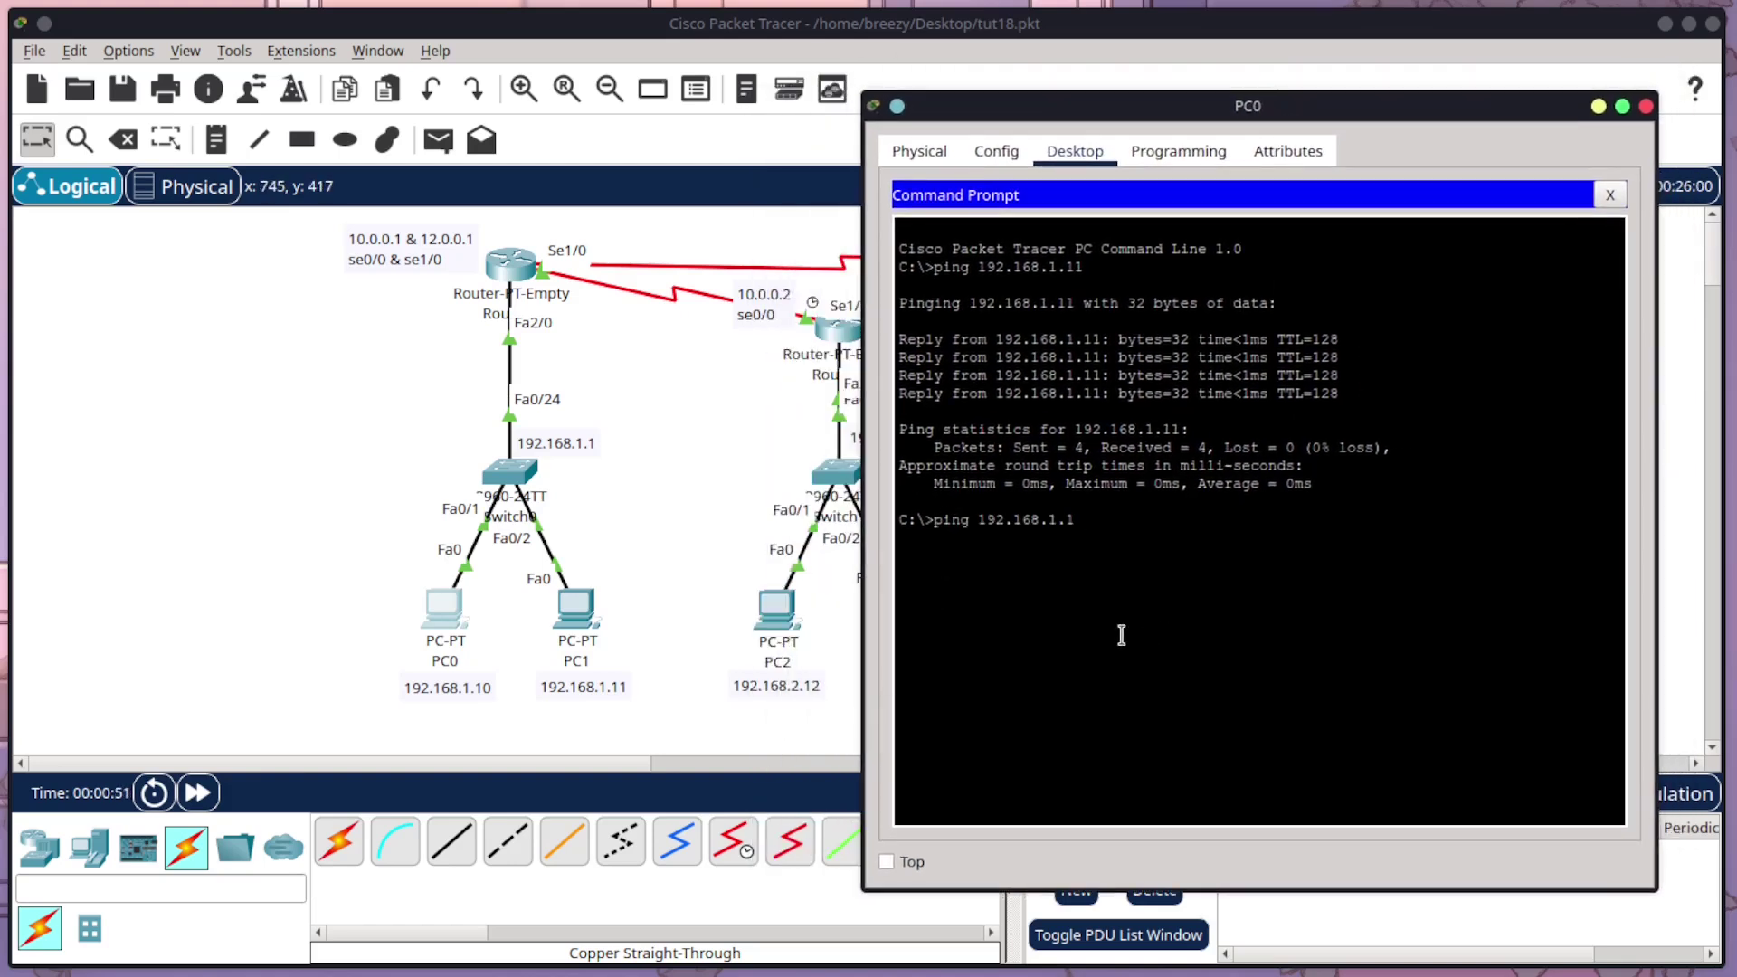
key("BackSpace")
key("BackSpace")
key("BackSpace")
type("2.12")
key("Return")
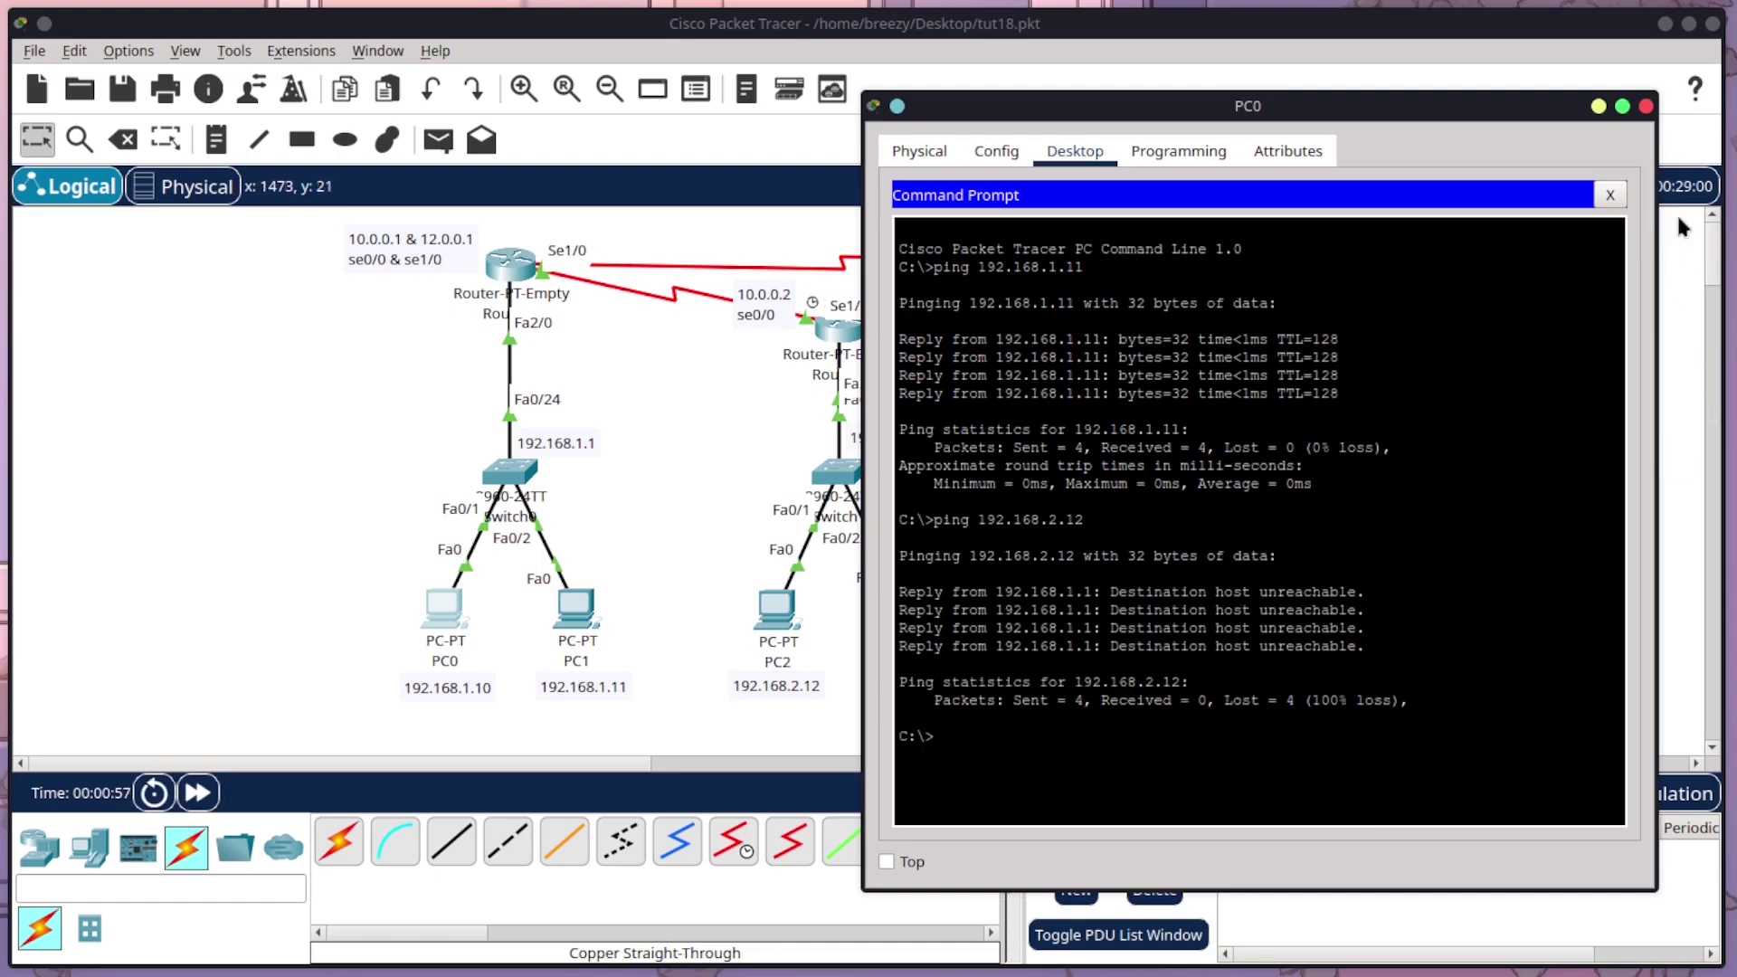
left_click(1647, 106)
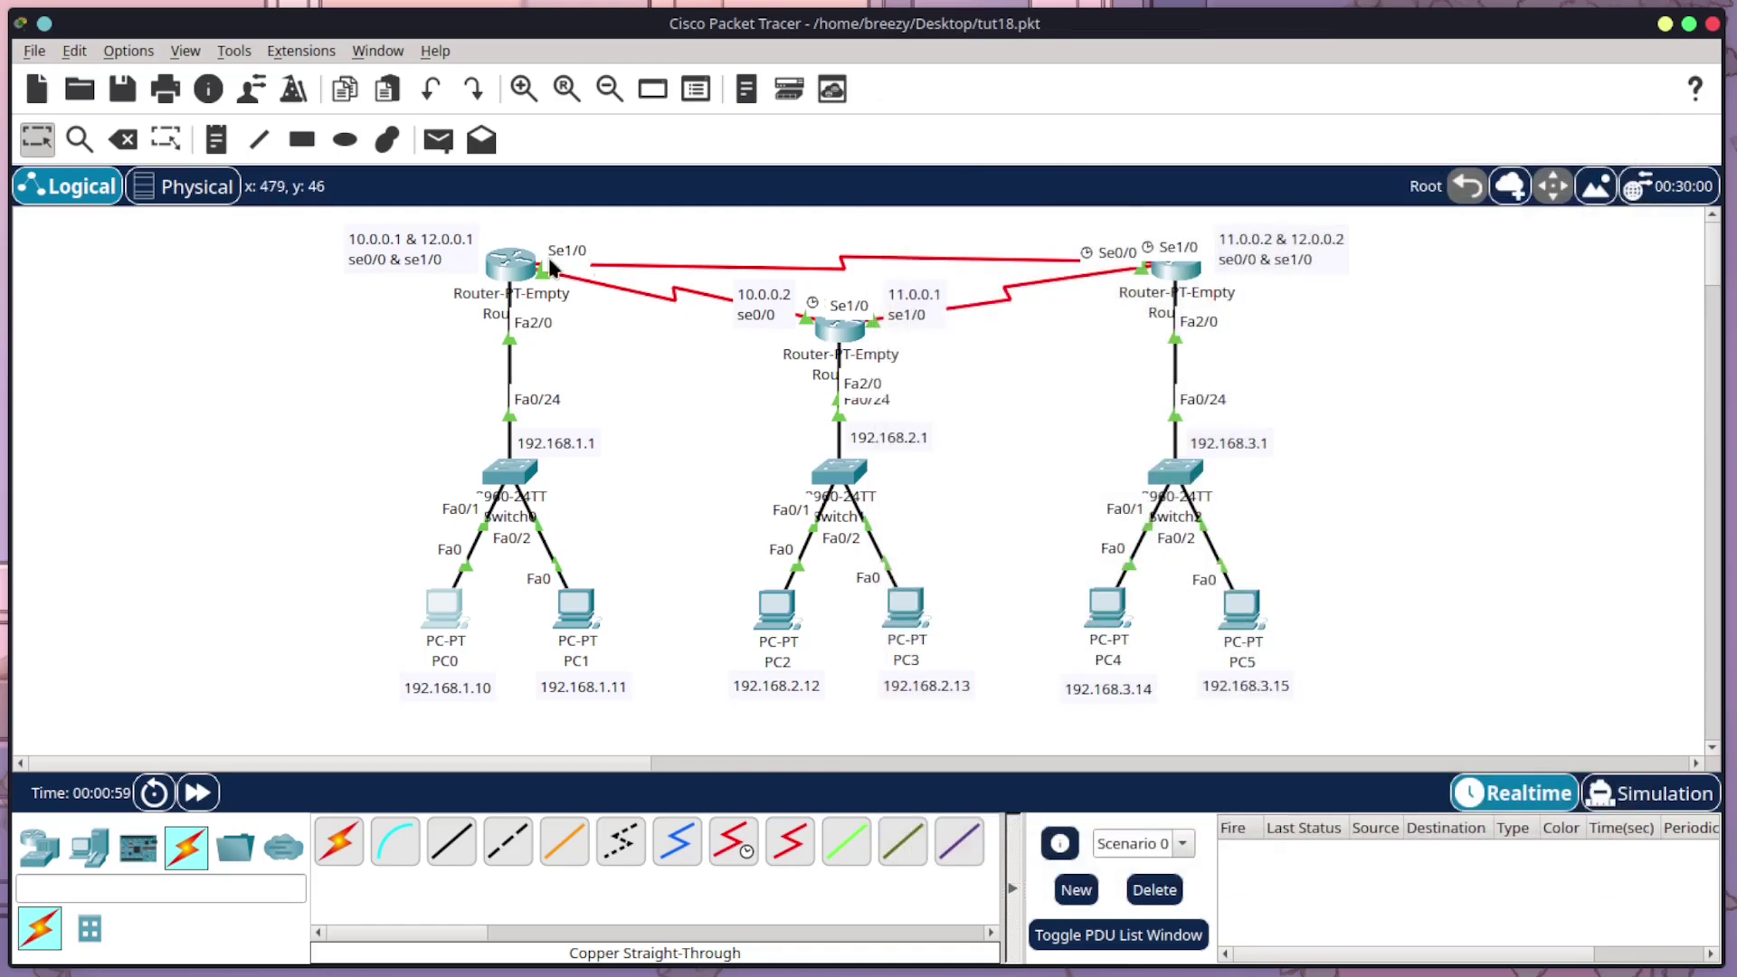
Step: In Router0's CLI, enter enable and conf t, then start router eigrp 1
left_click(512, 269)
left_click_drag(372, 20, 920, 88)
left_click(714, 137)
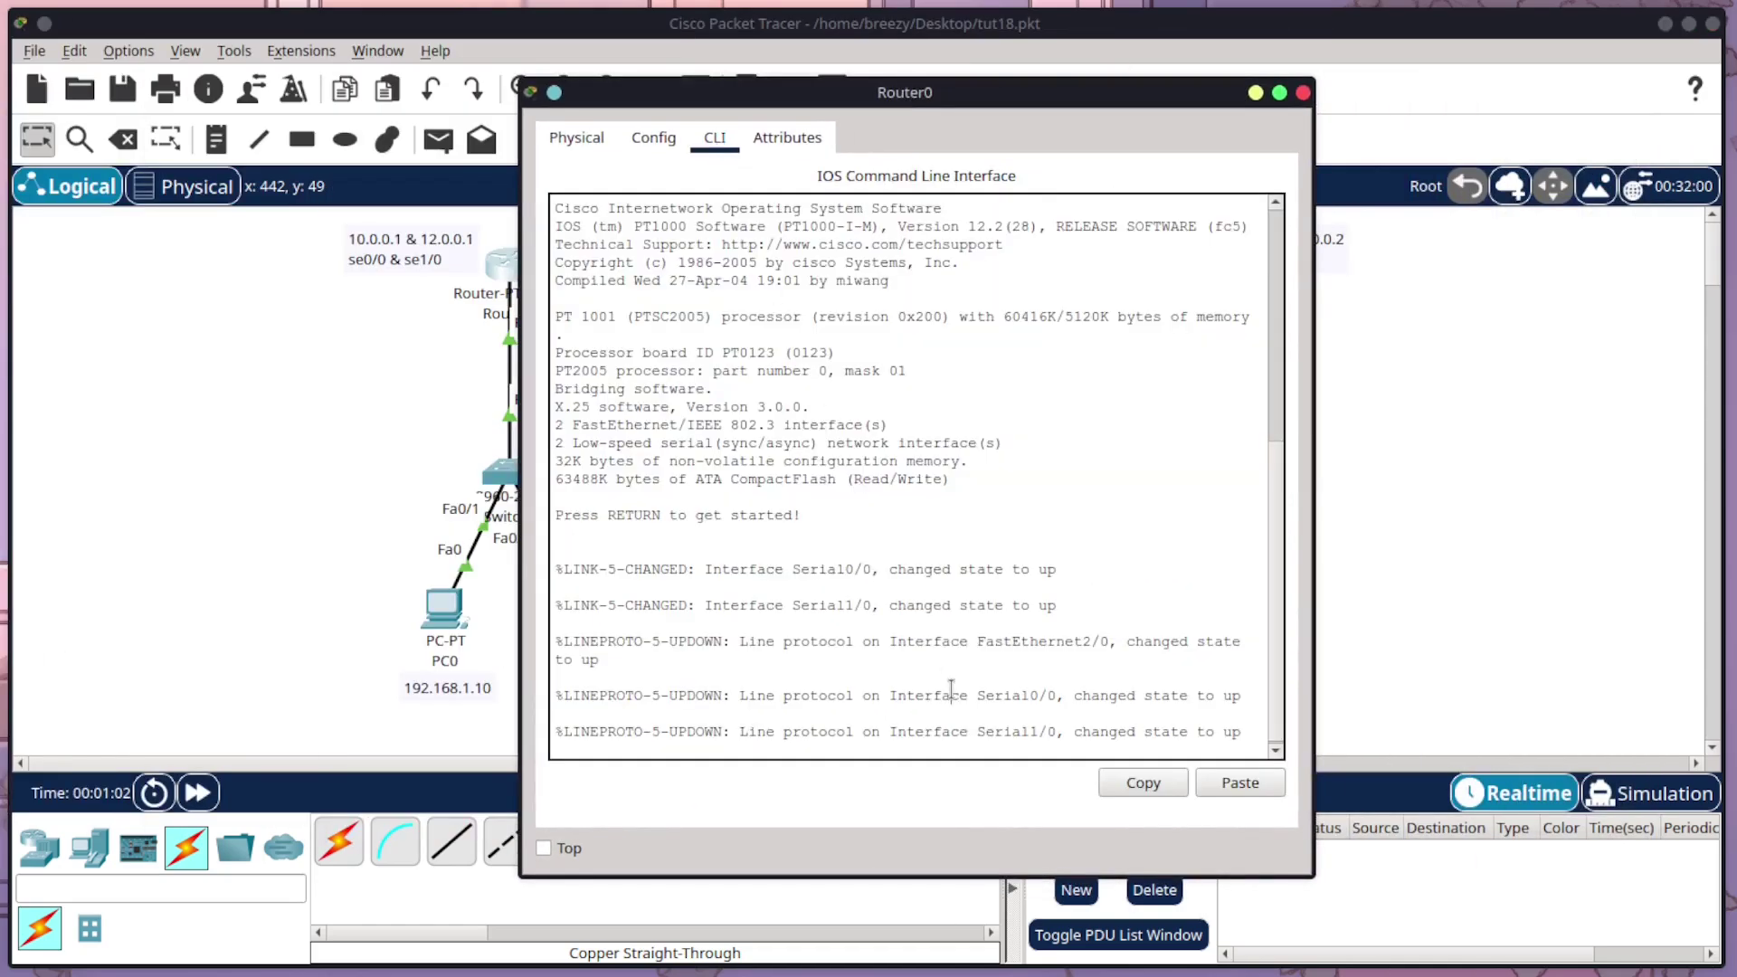
key("Return")
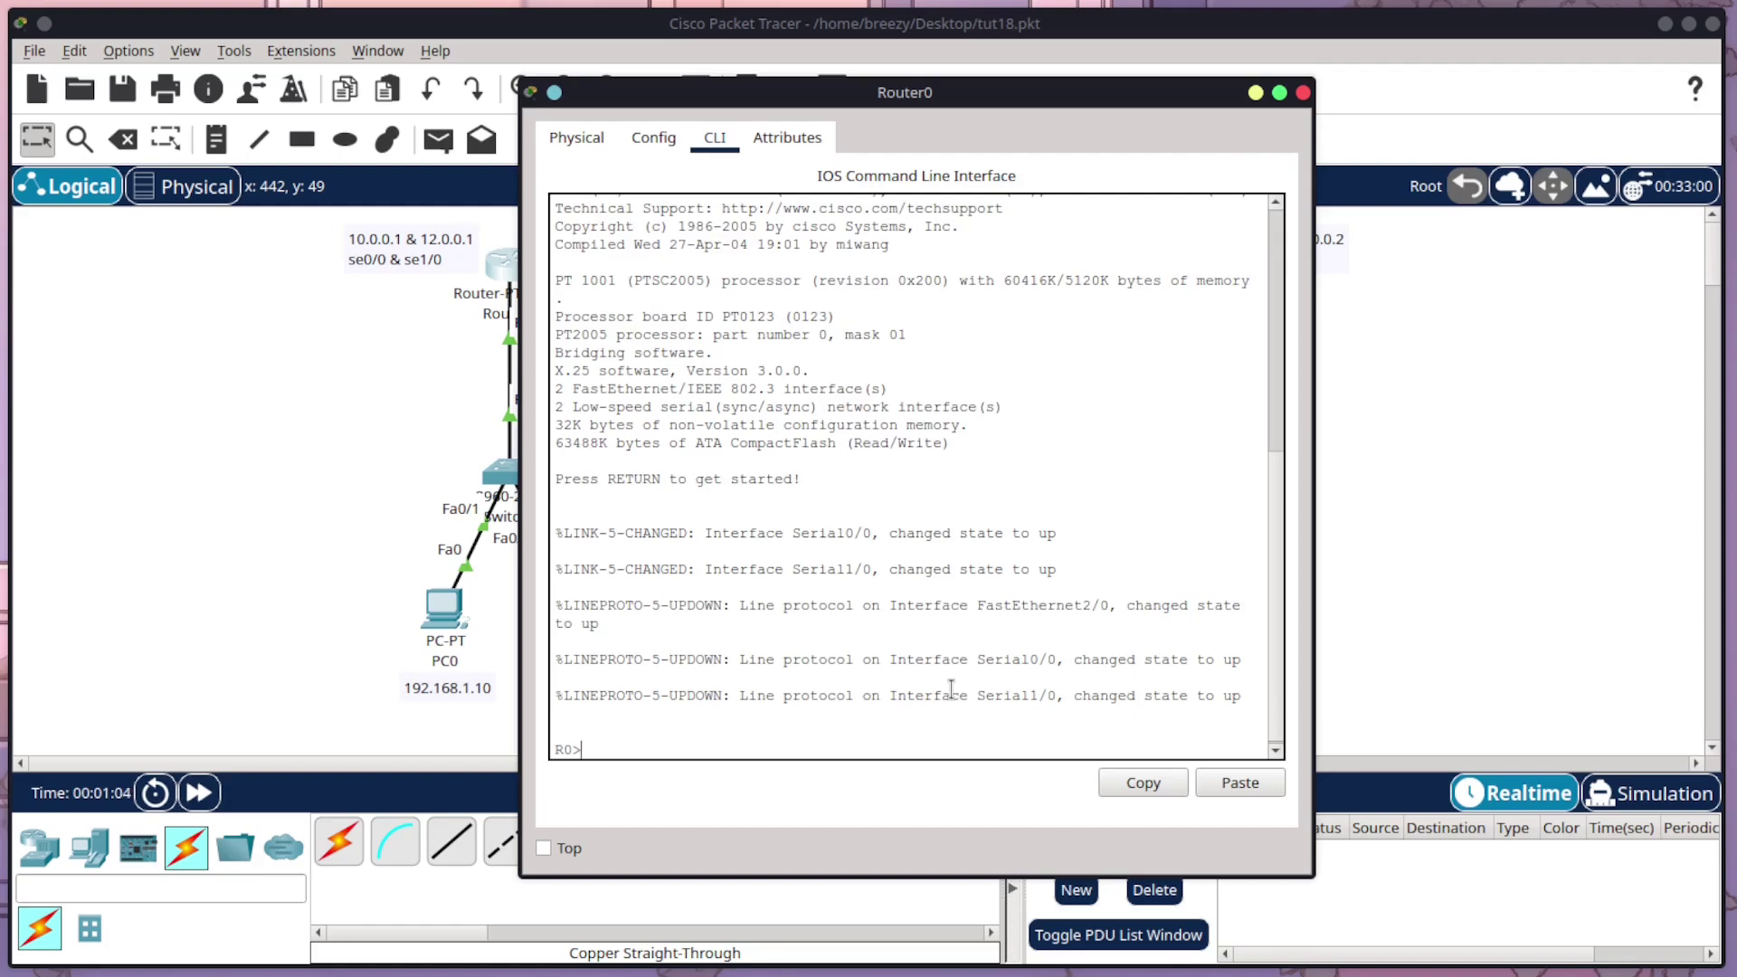
type("enable")
key("Return")
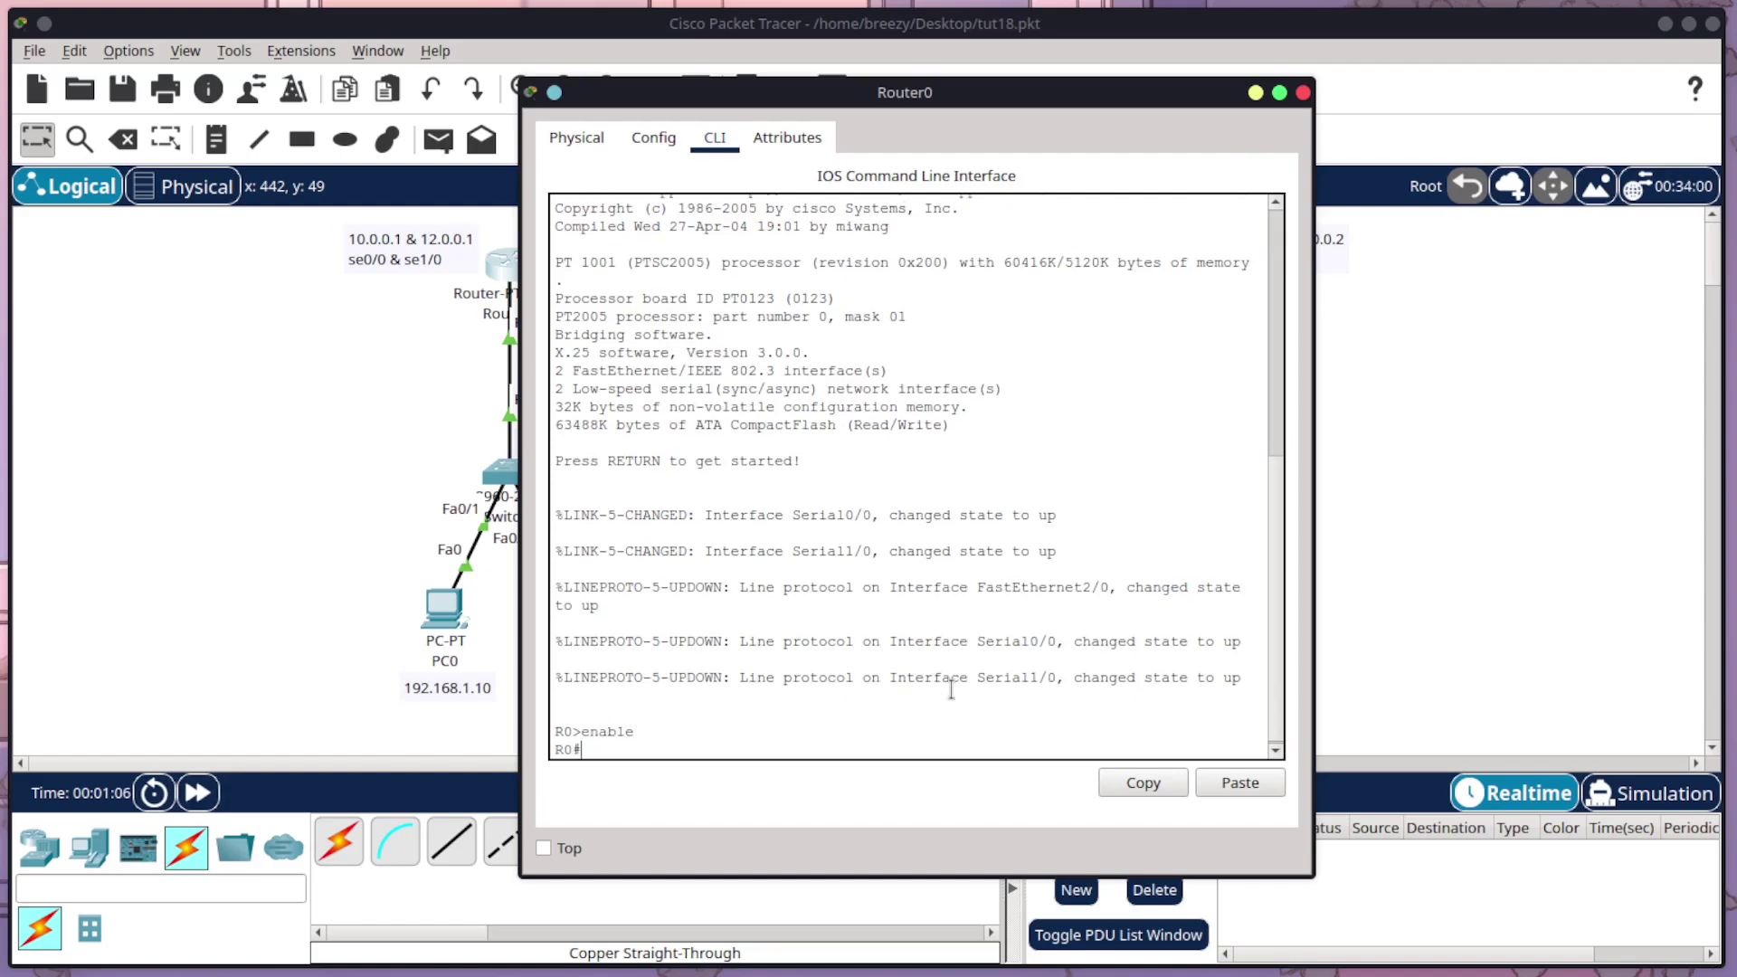
type("conf t")
key("Return")
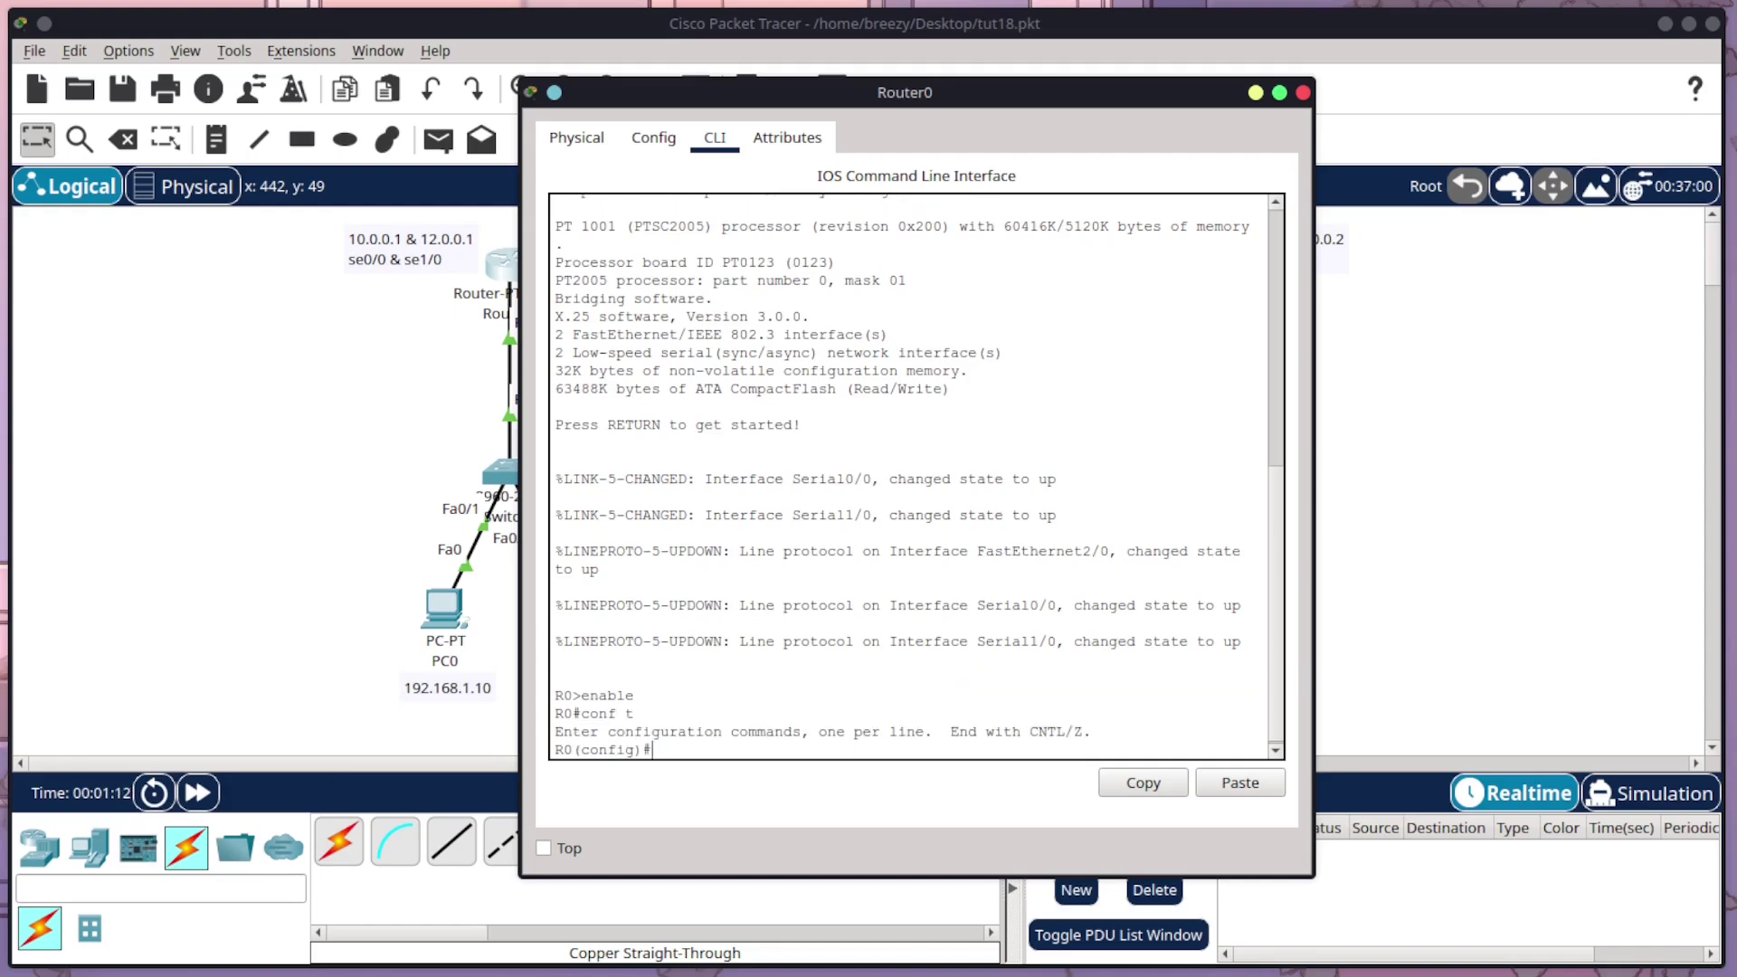
type("router")
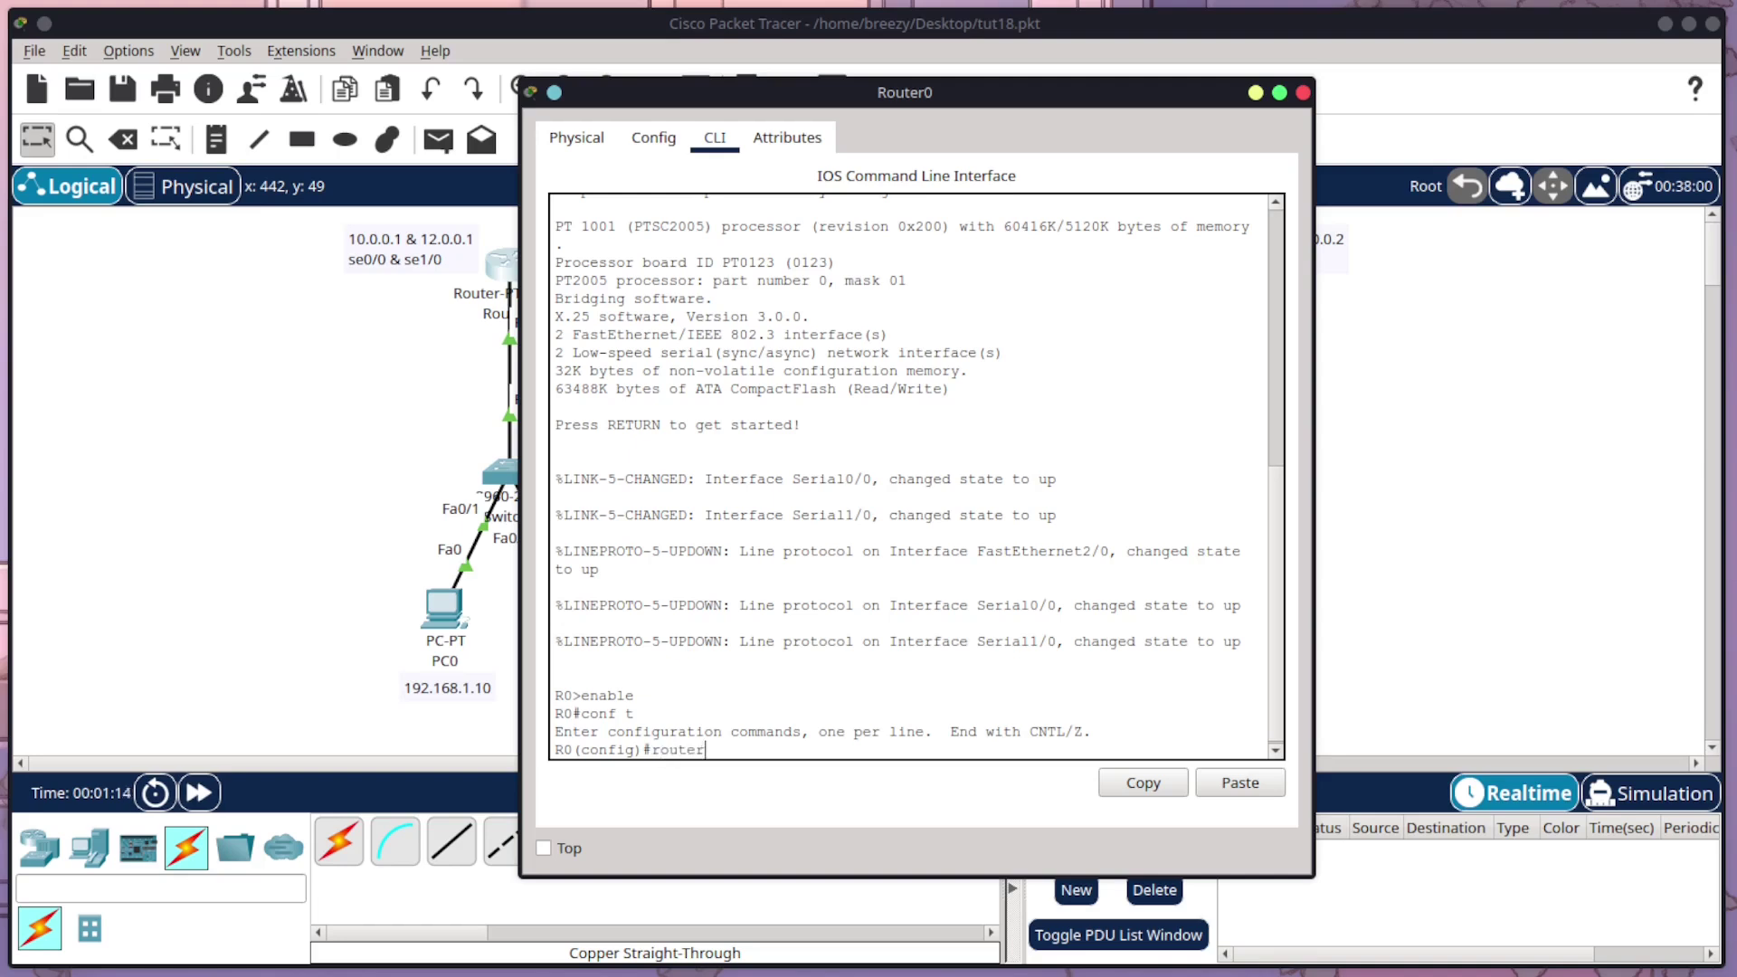
type(" eigrp 1")
key("Return")
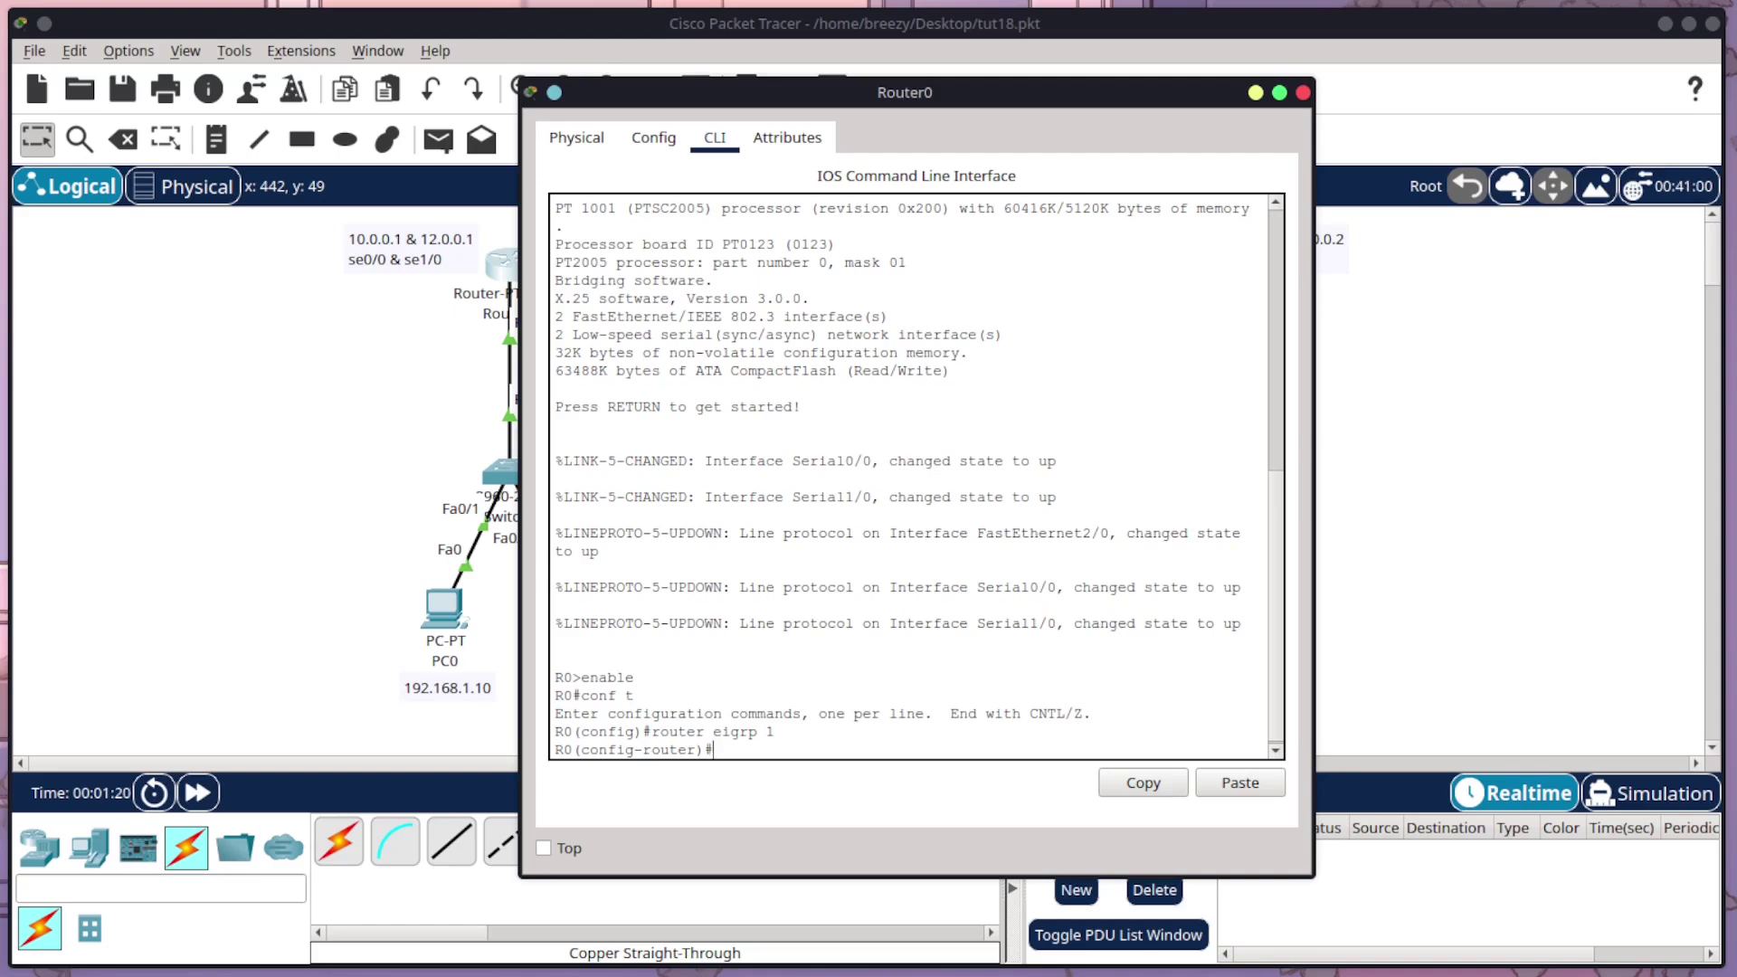
Step: Advertise networks 192.168.1.0, 10.0.0.0 and 11.0.0.0 under EIGRP 1 on Router0
left_click_drag(1126, 99, 1437, 93)
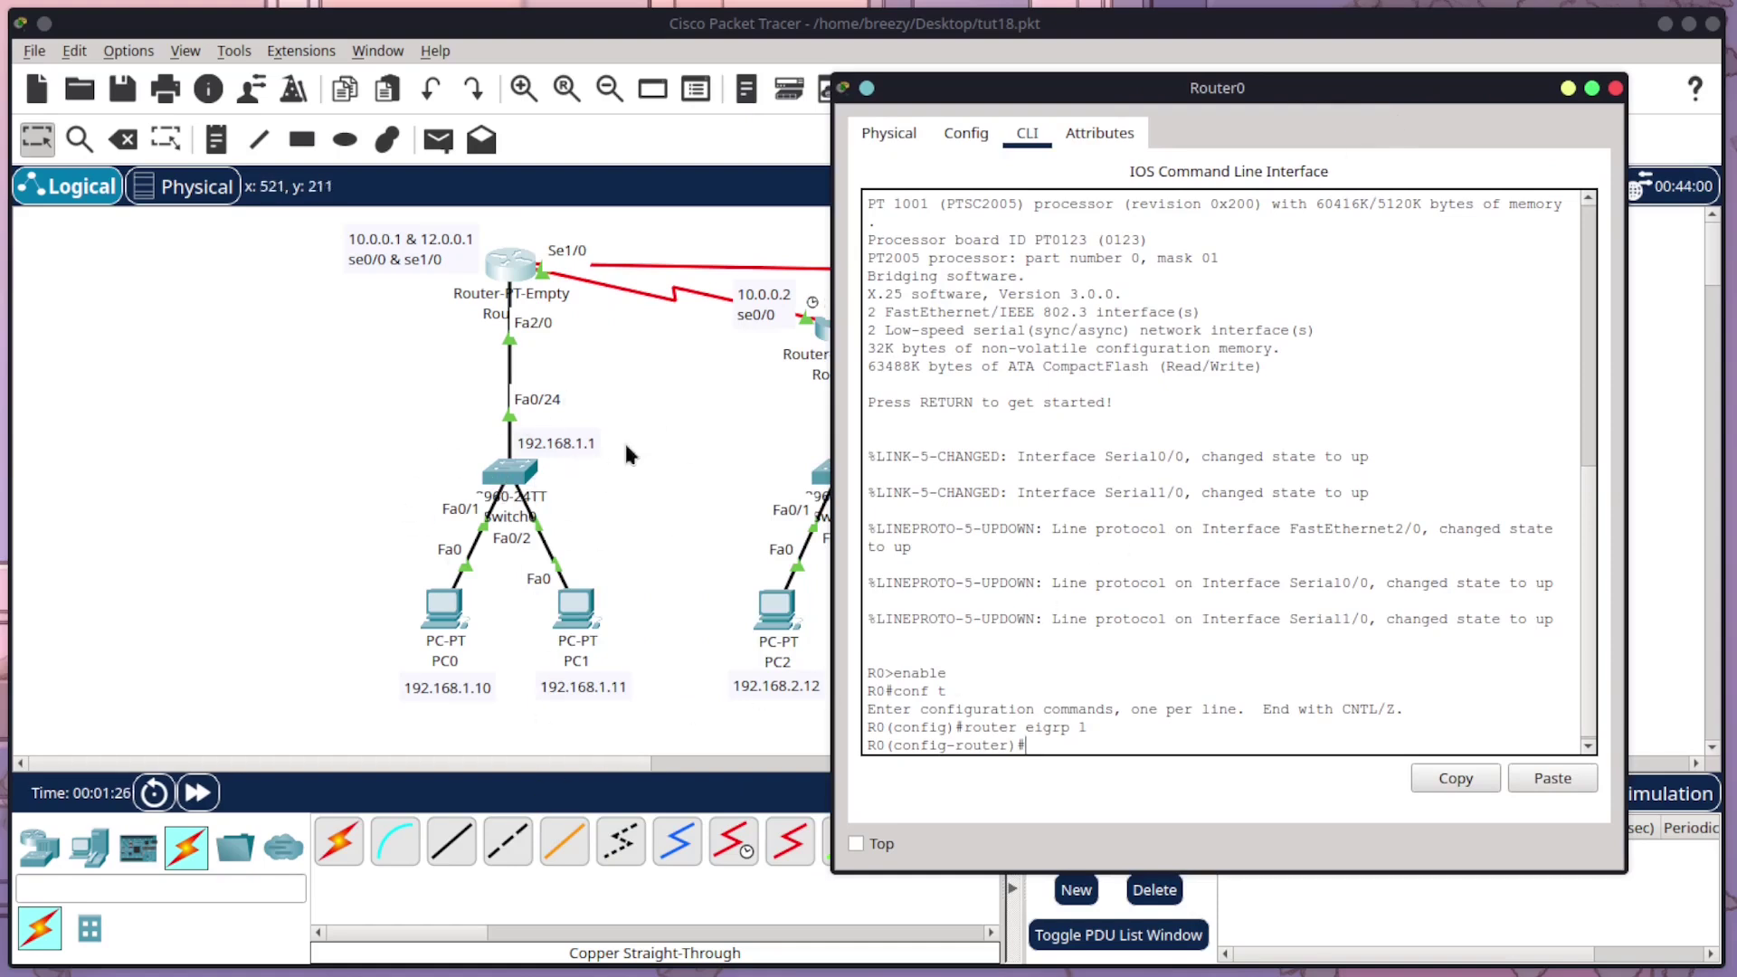
type("network 192.168.1.0")
key("Return")
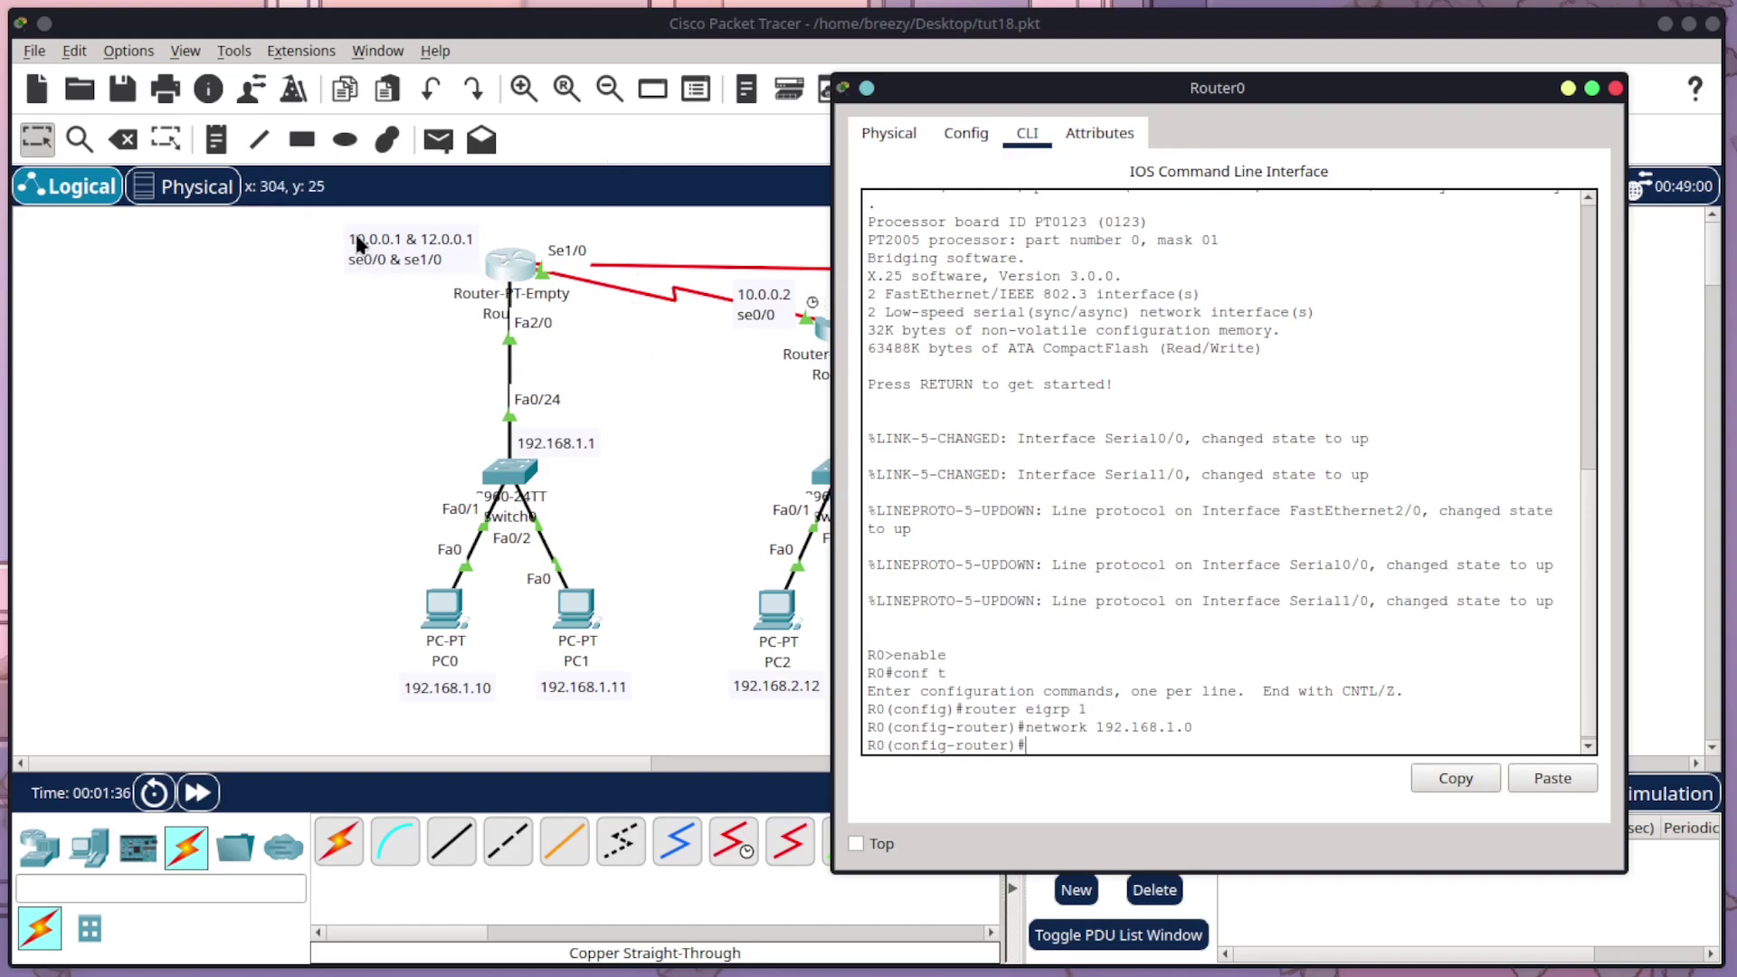
type("network 10.0.0.0")
key("Return")
key("Up")
key("Left")
key("Left")
key("Left")
key("BackSpace")
type("1")
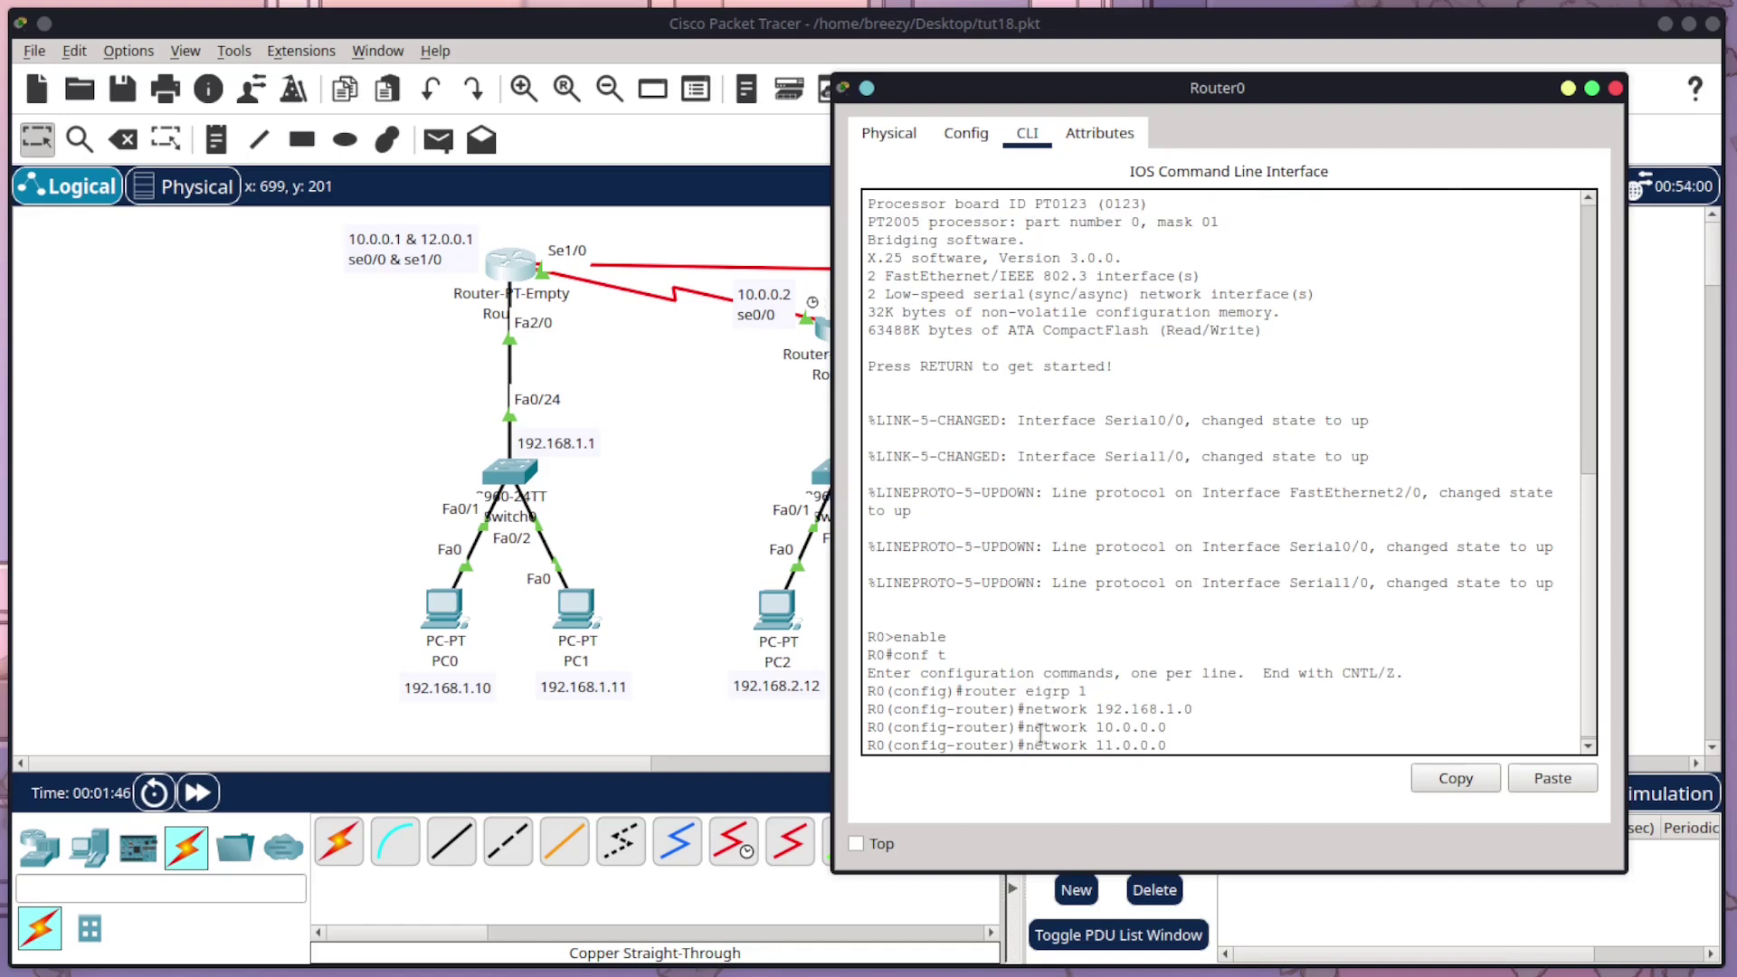
key("Return")
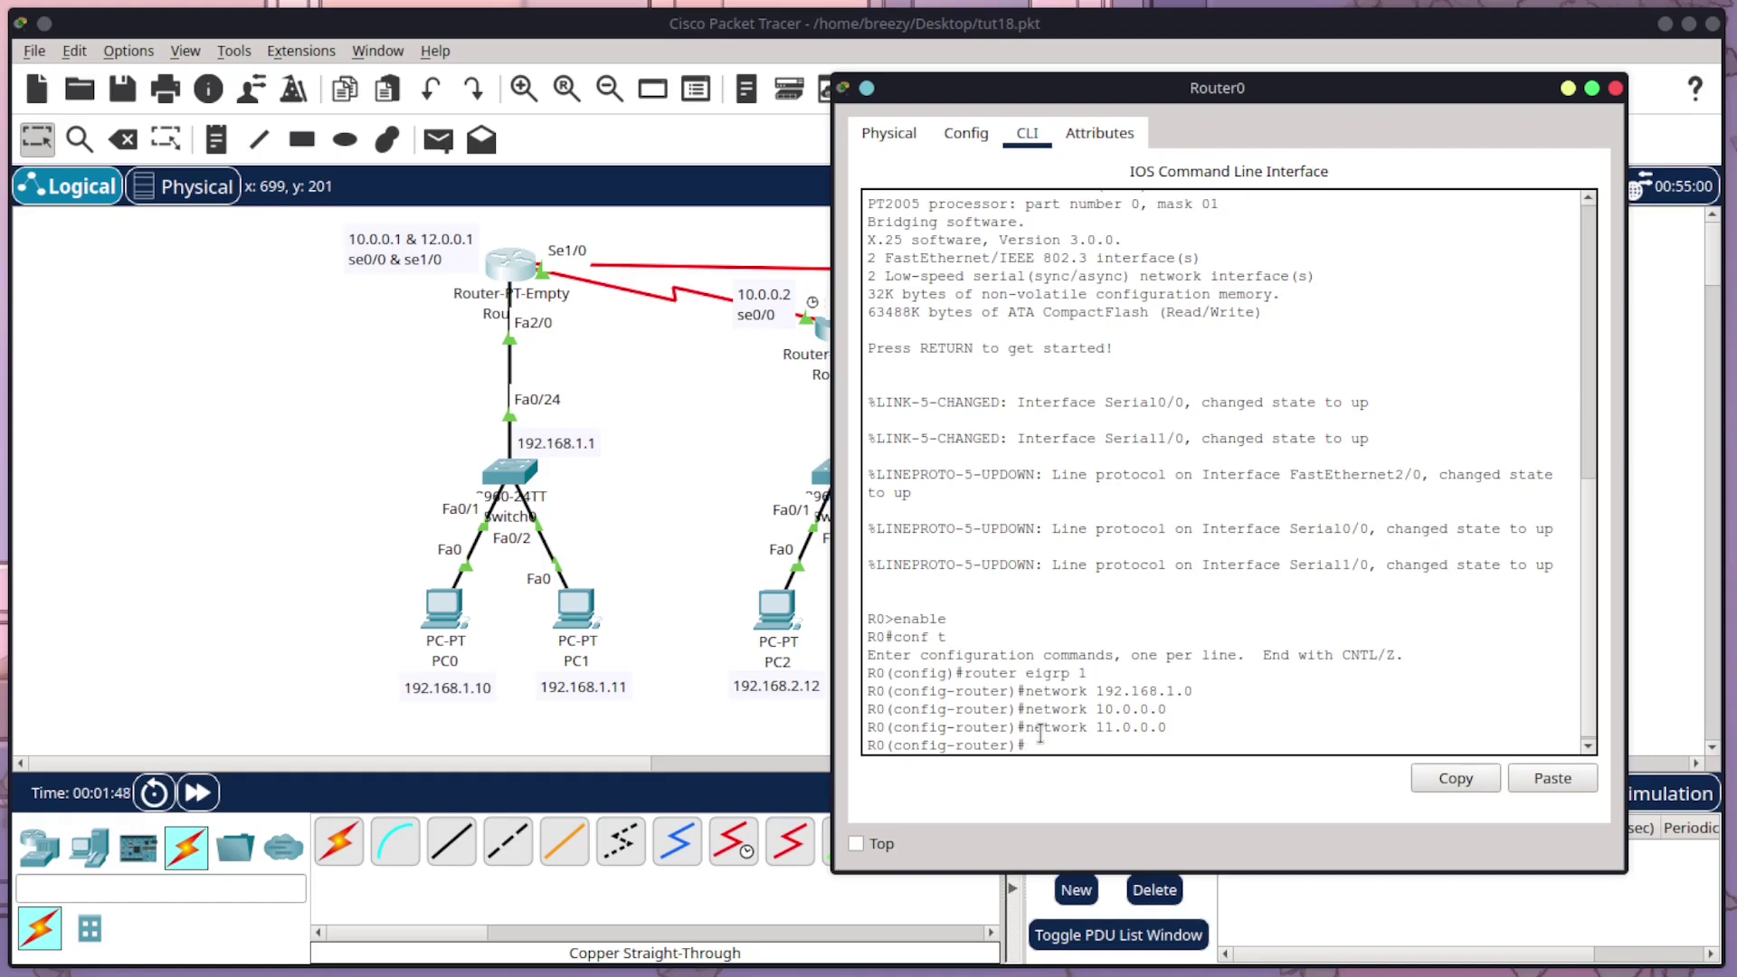
Step: Exit configuration mode, save Router0 with write memory, and end the console session
type("exit")
key("Return")
type("exit")
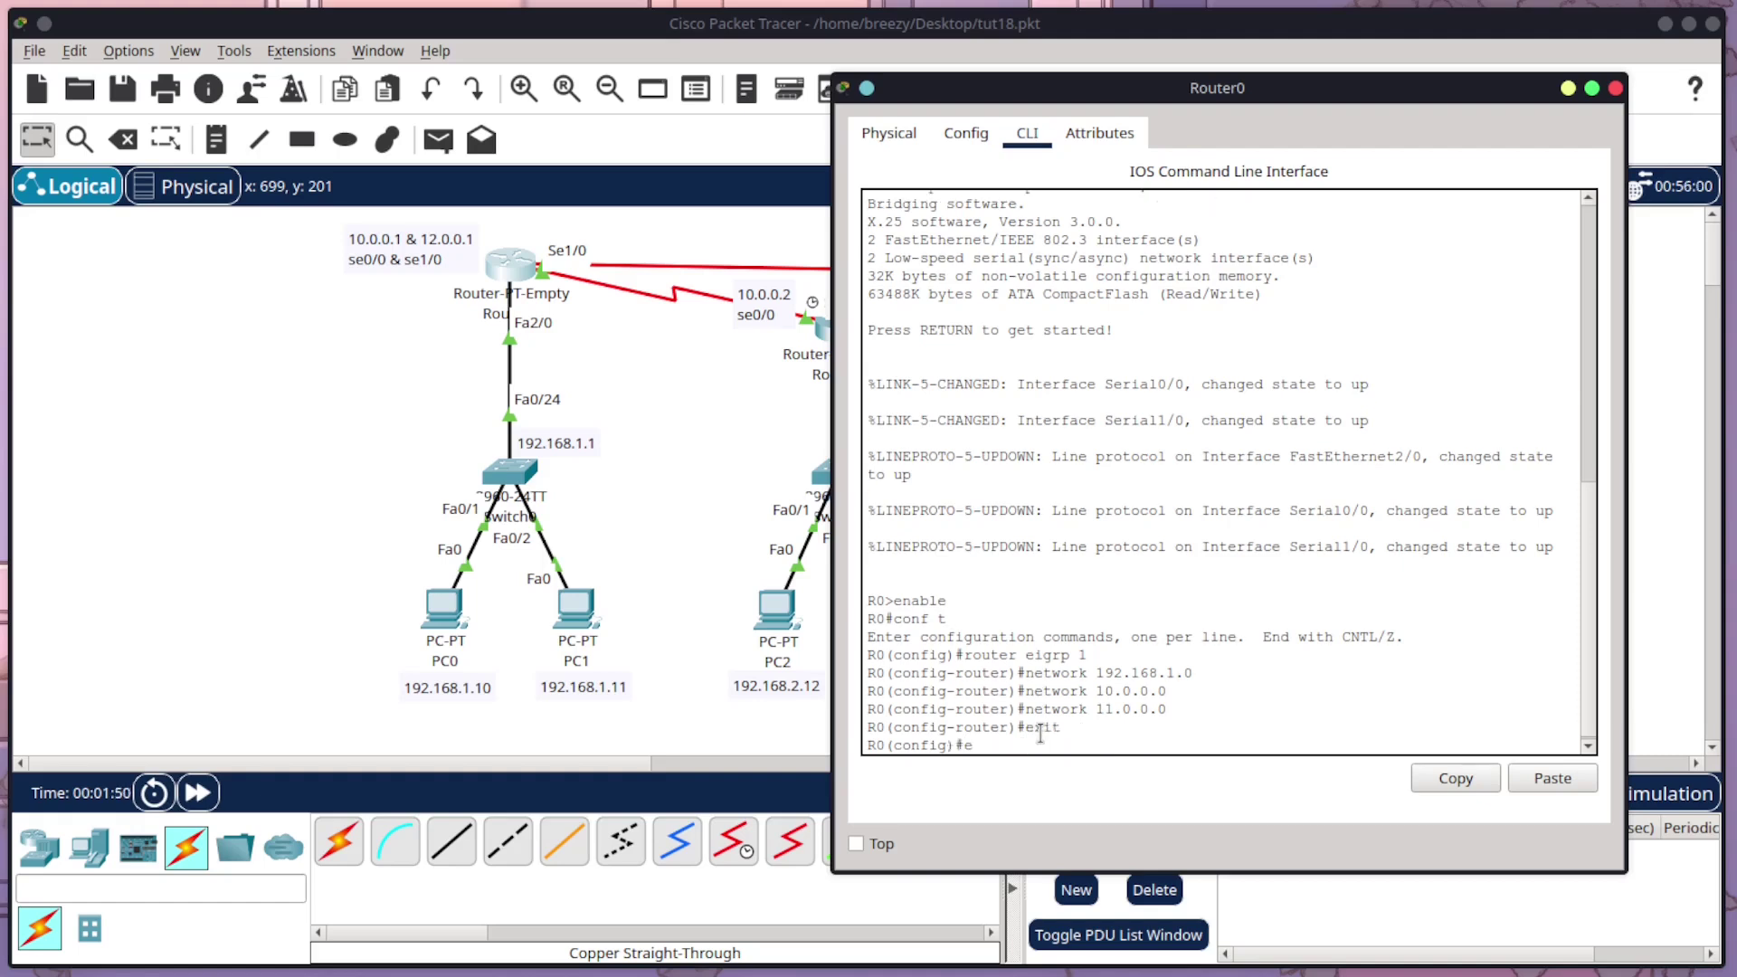
key("Return")
type("write memory")
key("Return")
type("exit")
key("Return")
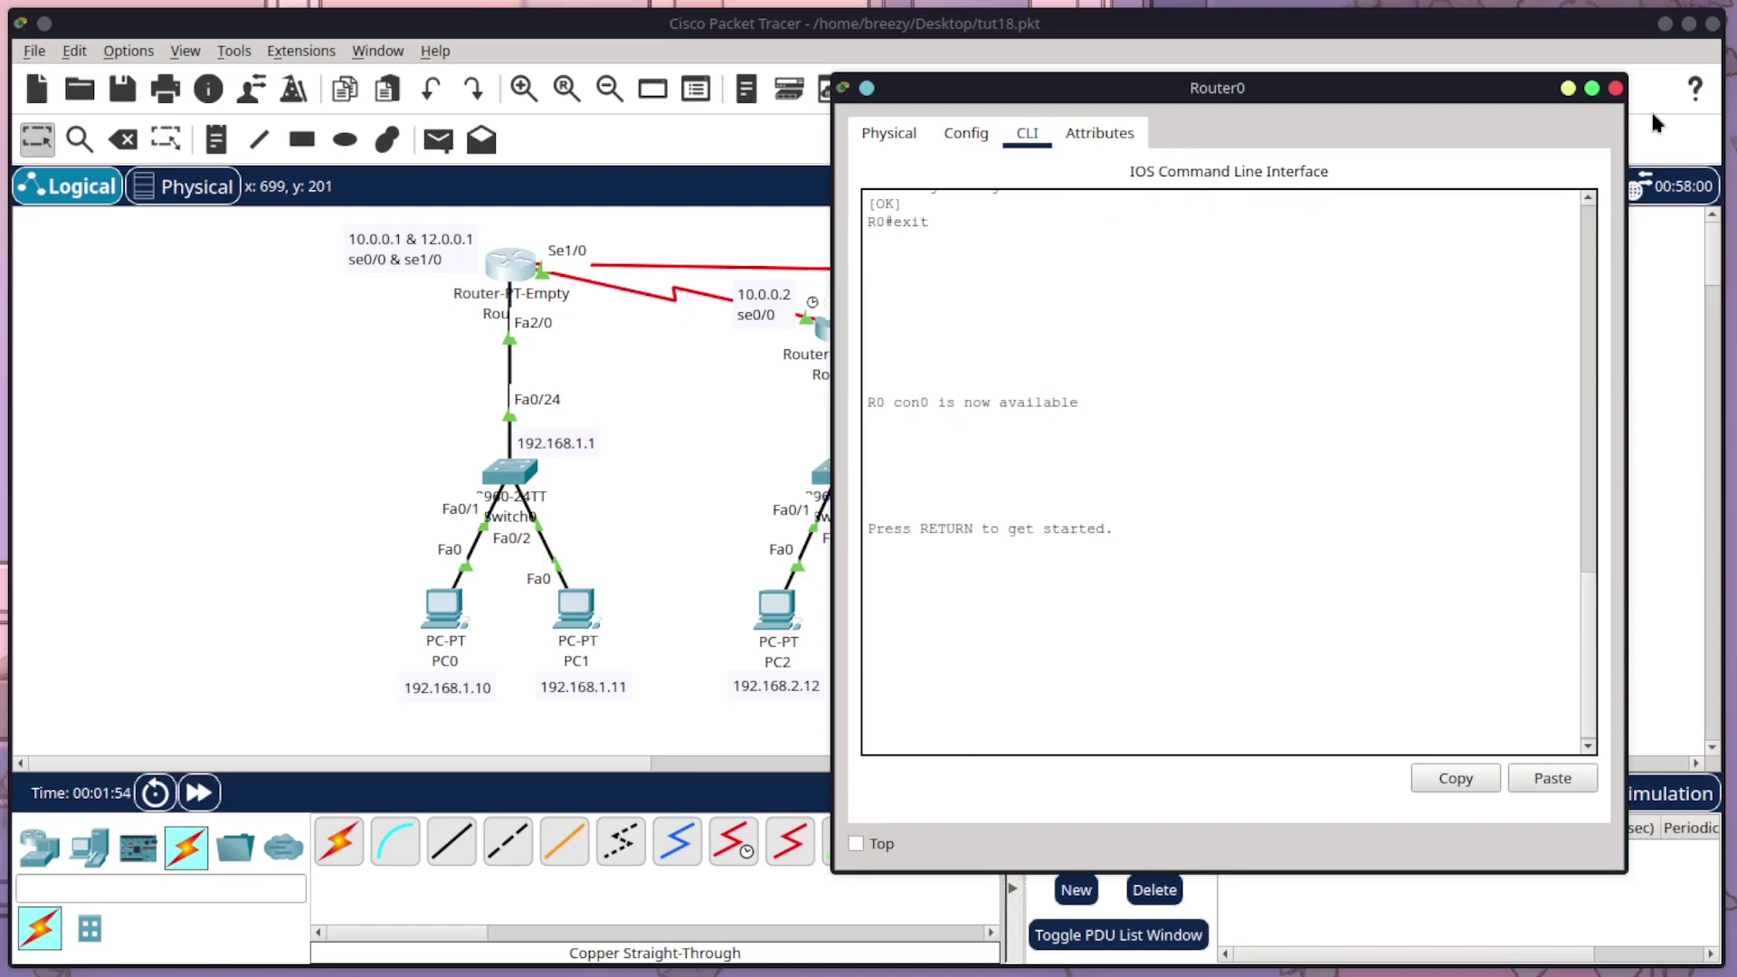
Step: Close Router0, then in Router1's CLI enter enable, conf t and router eigrp 1
left_click(1615, 87)
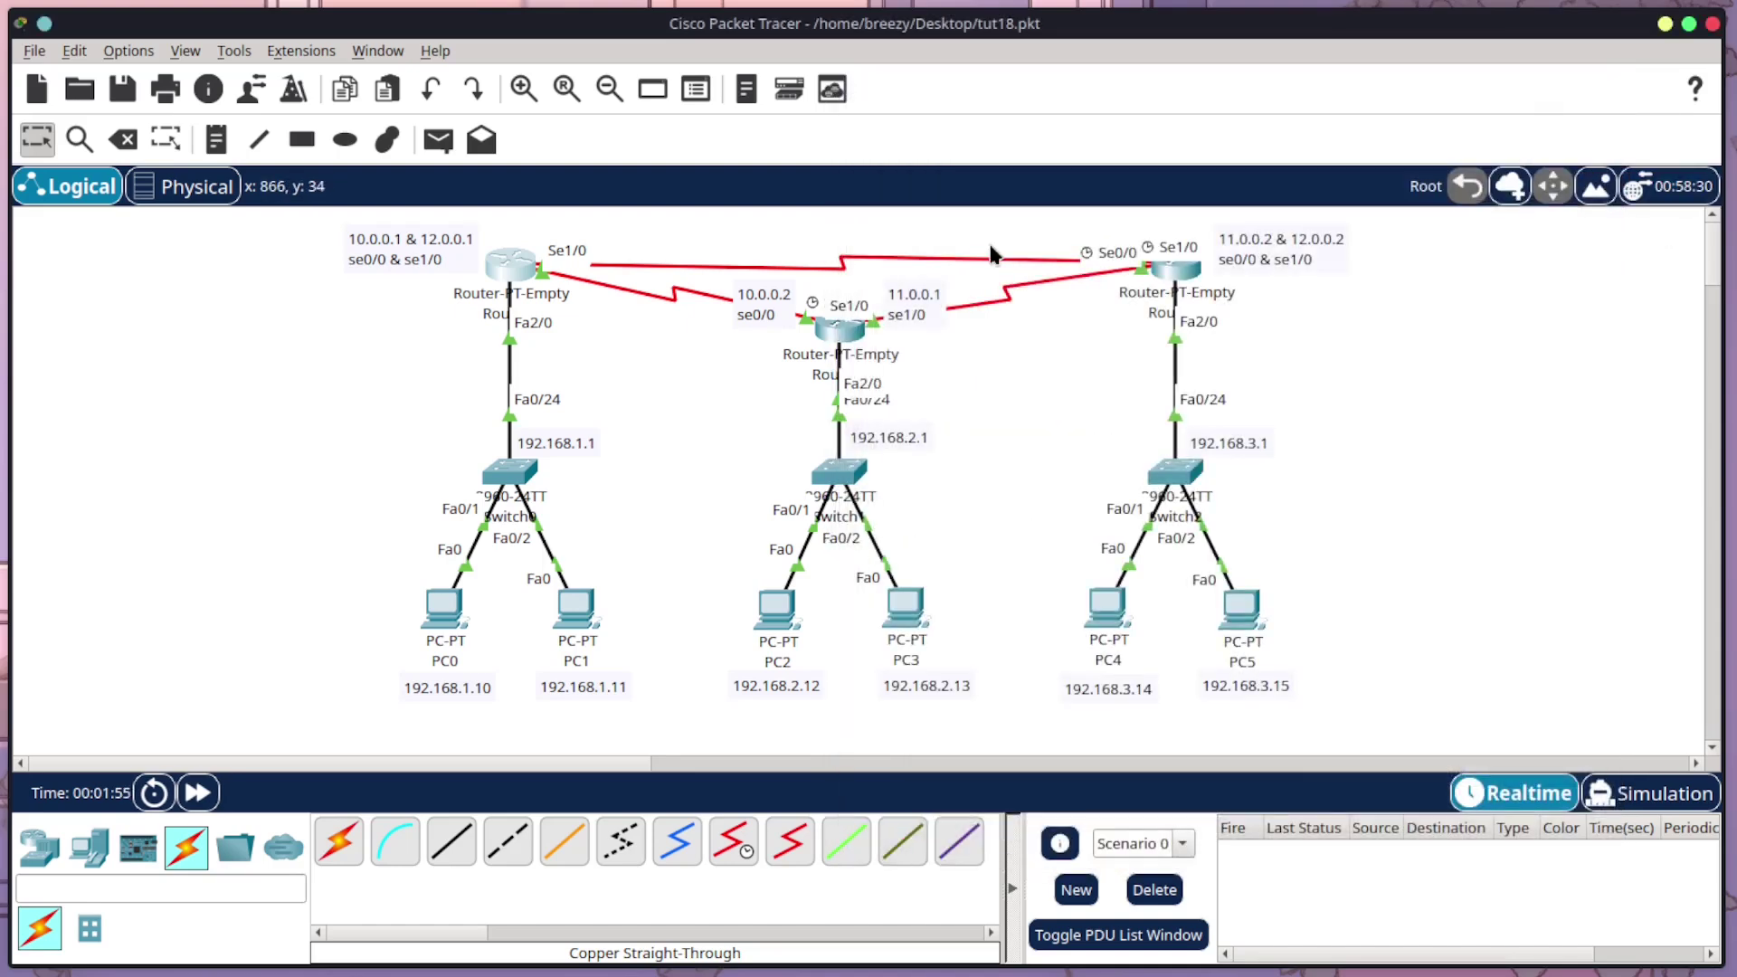
left_click(848, 344)
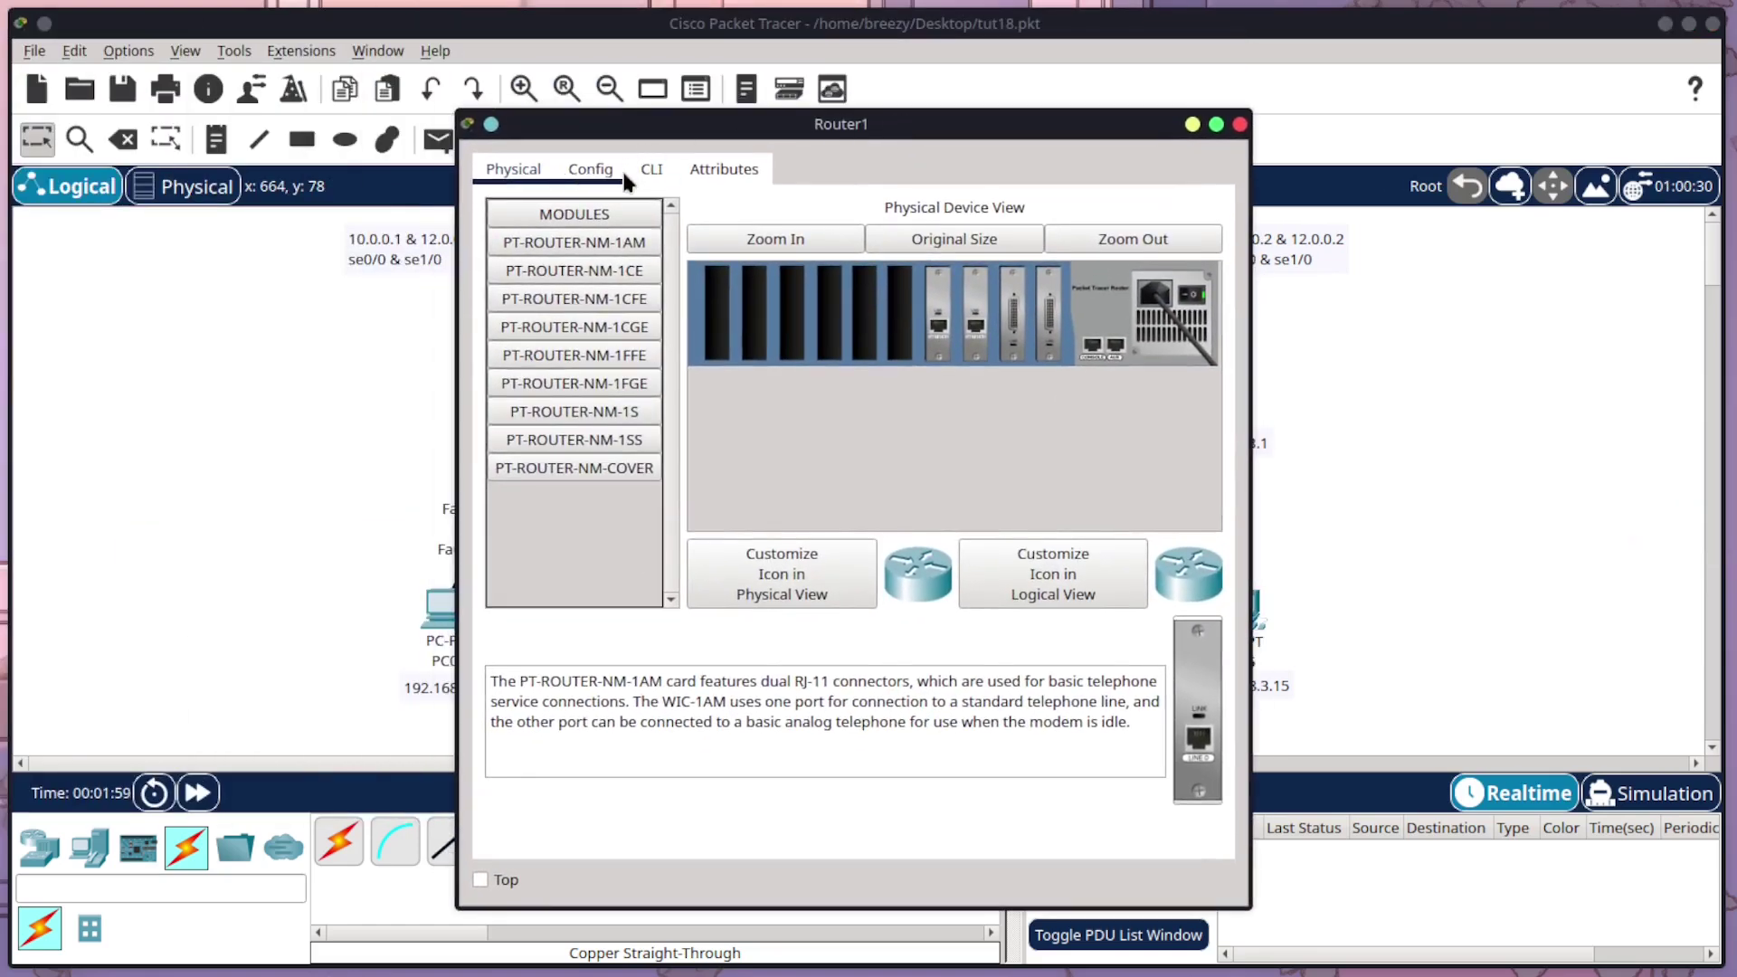
left_click(649, 170)
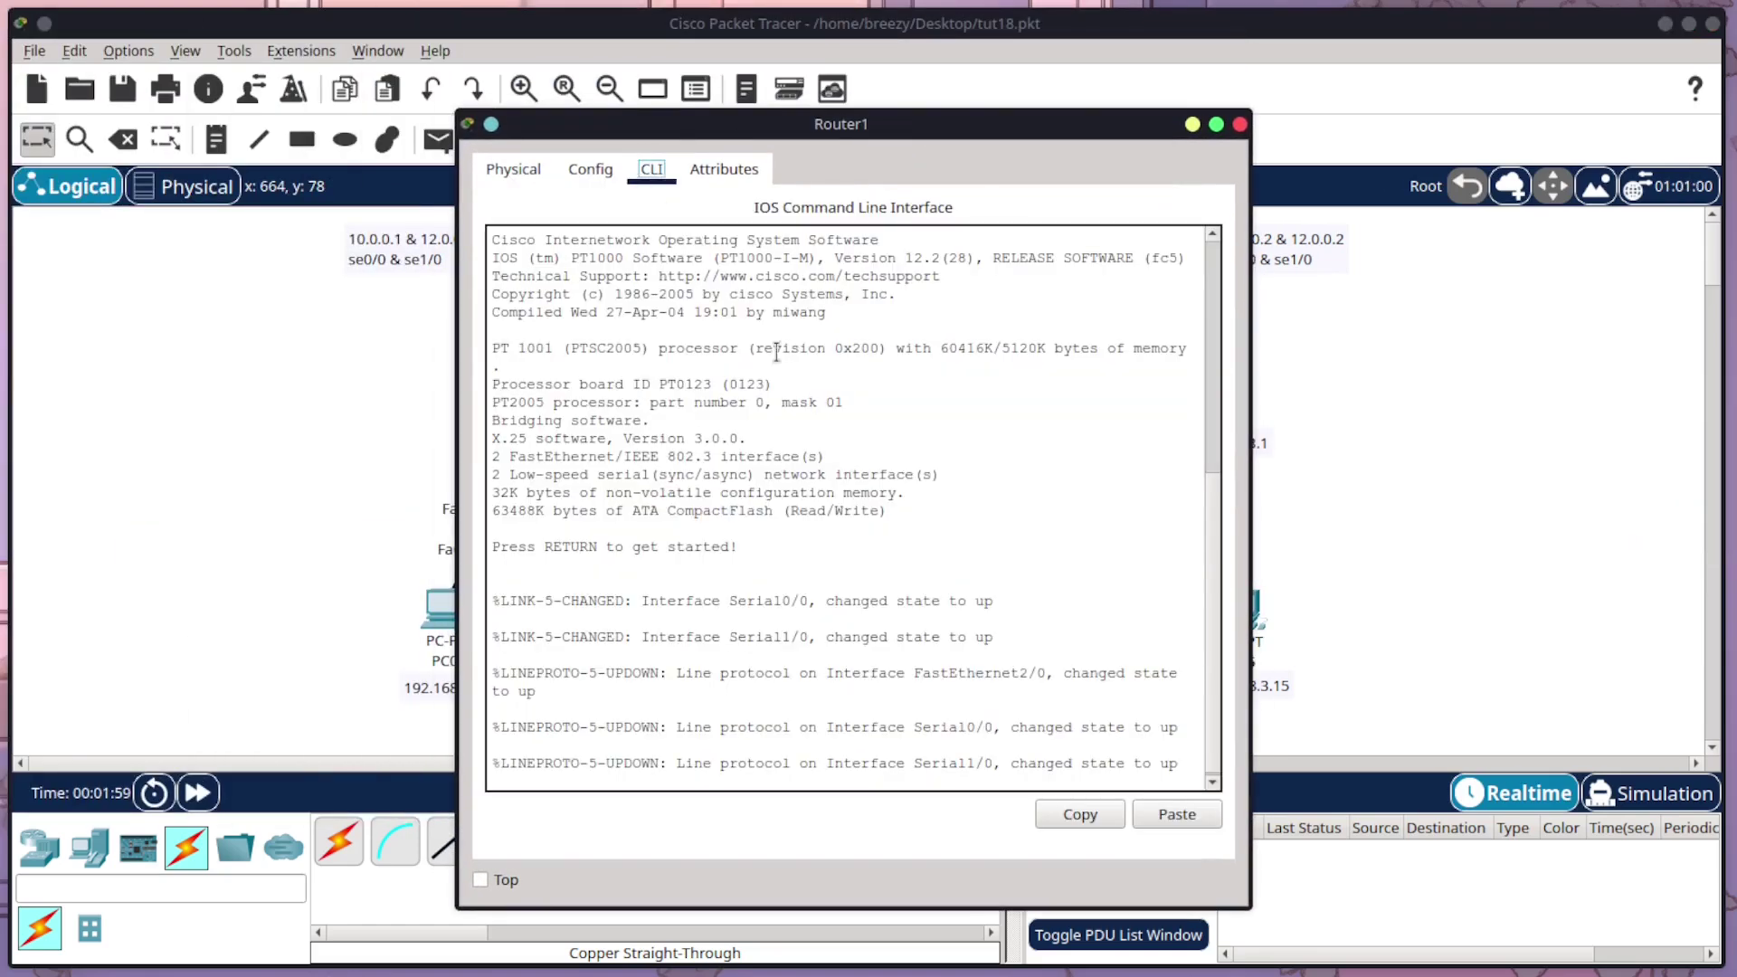
key("Return")
type("enable")
key("Return")
type("conf t")
key("Return")
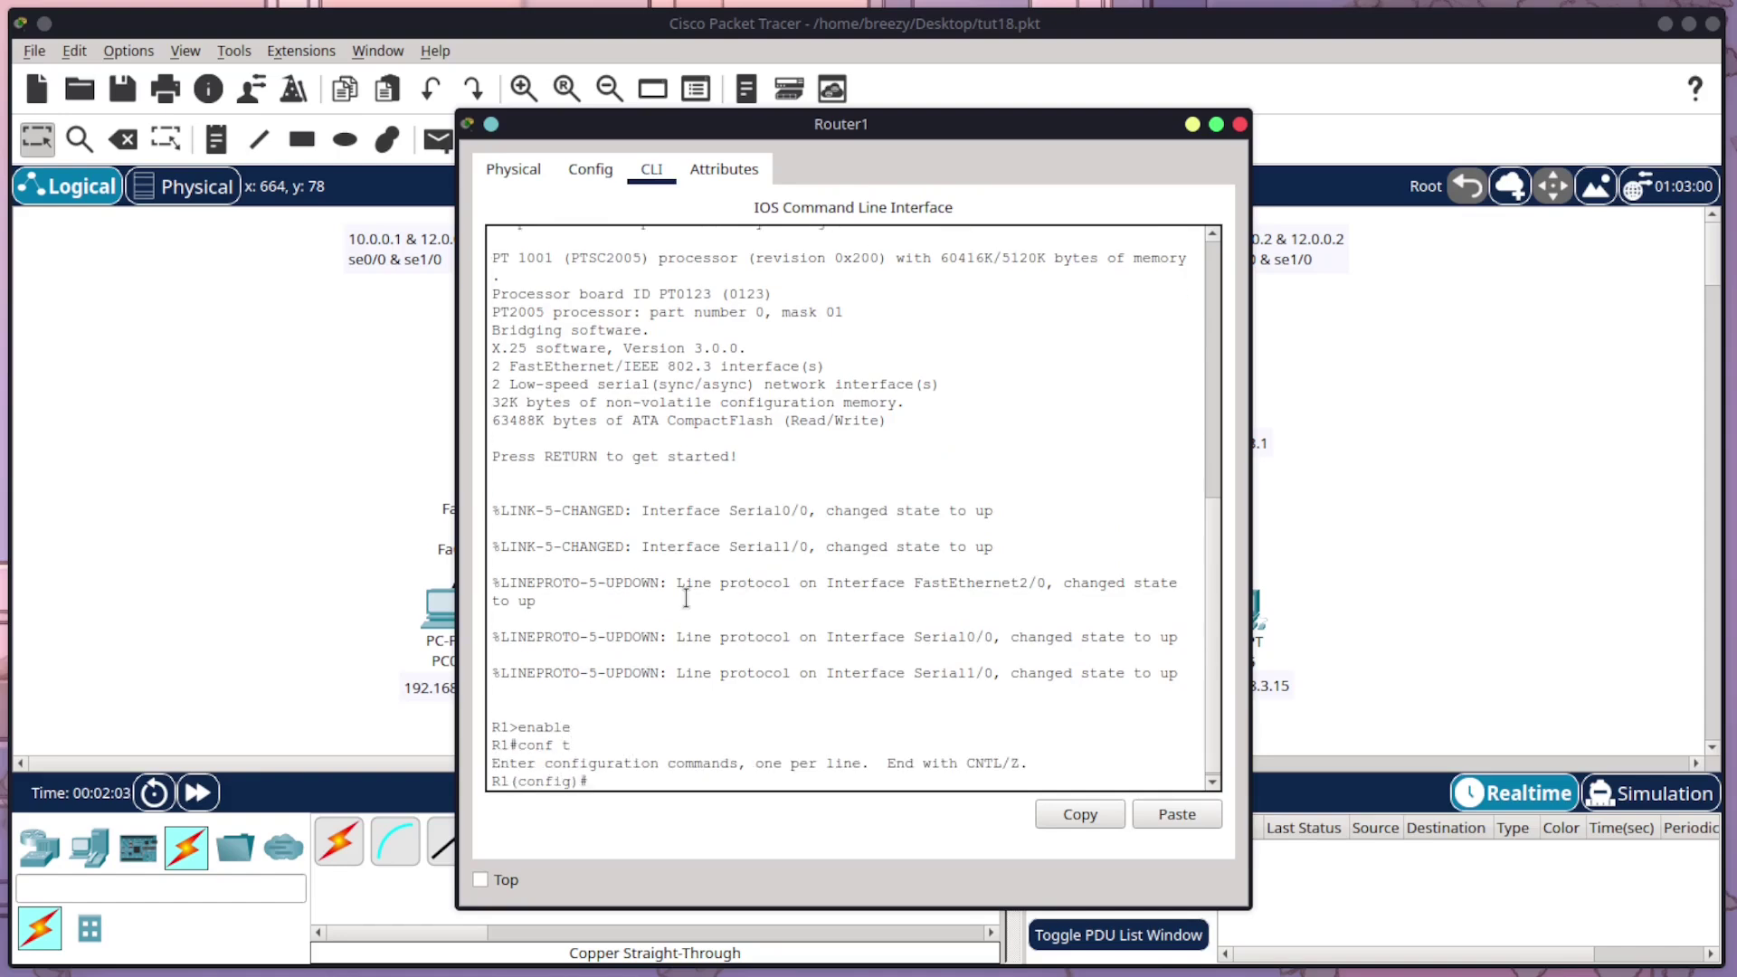
type("router eigrp 1")
key("Return")
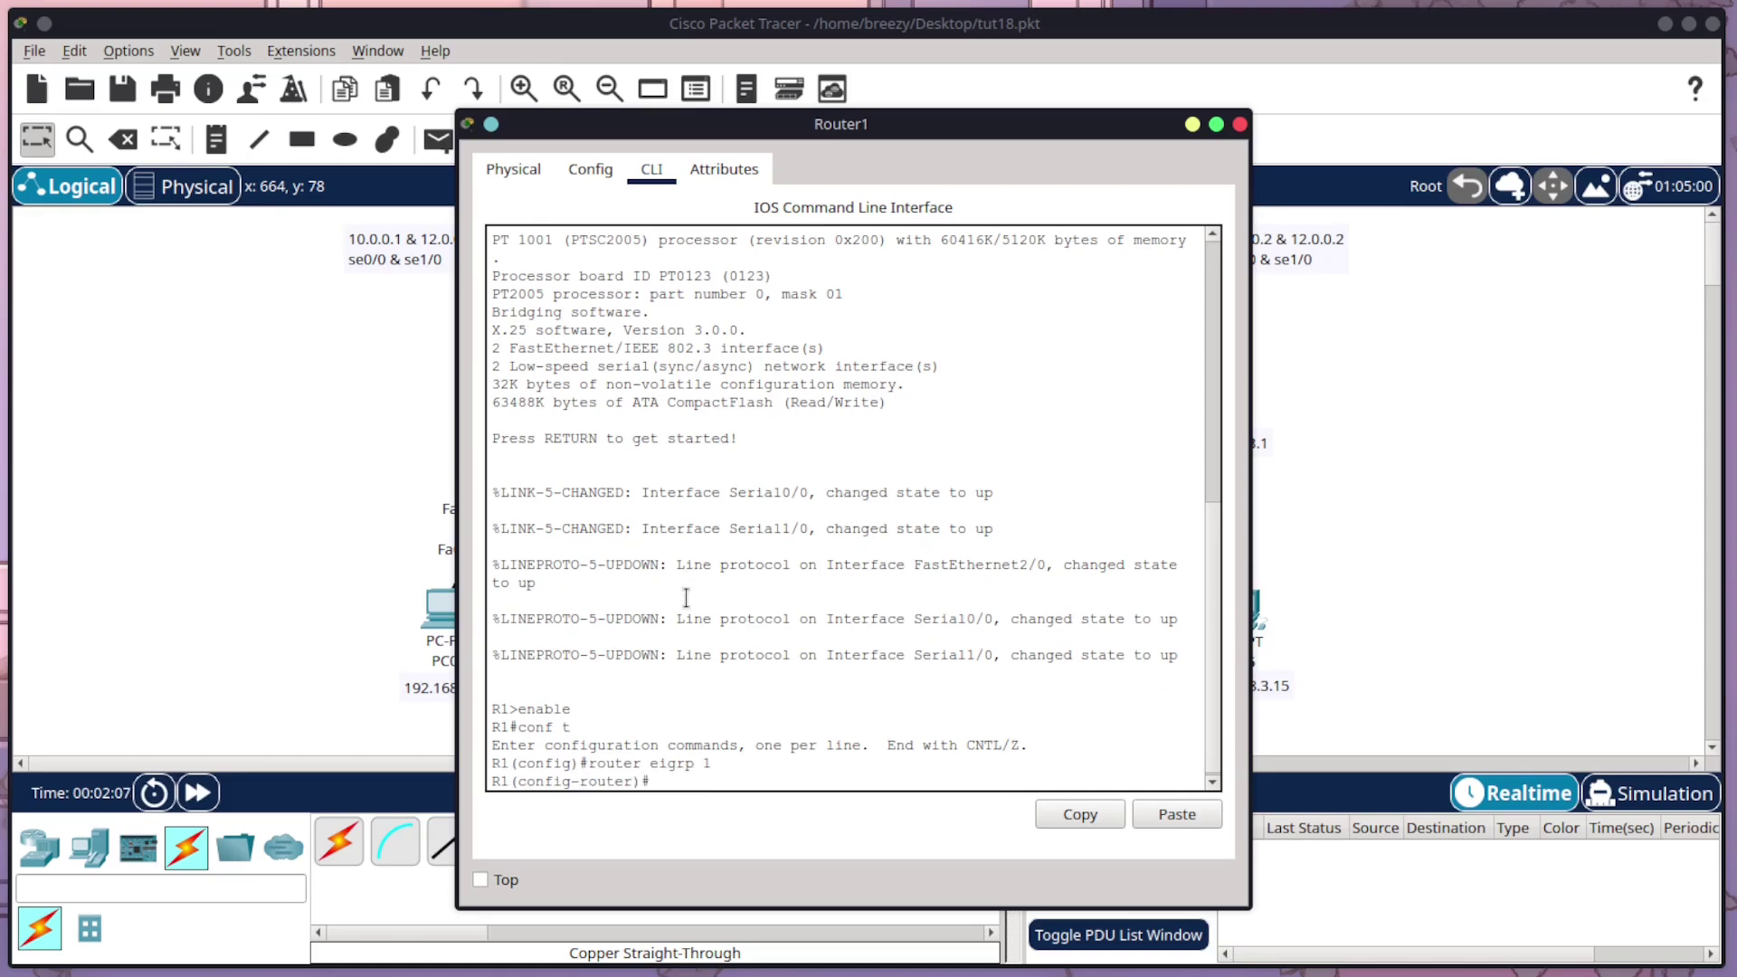
Step: Add network statements 192.168.2.0, 10.0.0.0 and 11.0.0.0 to EIGRP 1 on Router1
left_click_drag(1070, 133, 1584, 52)
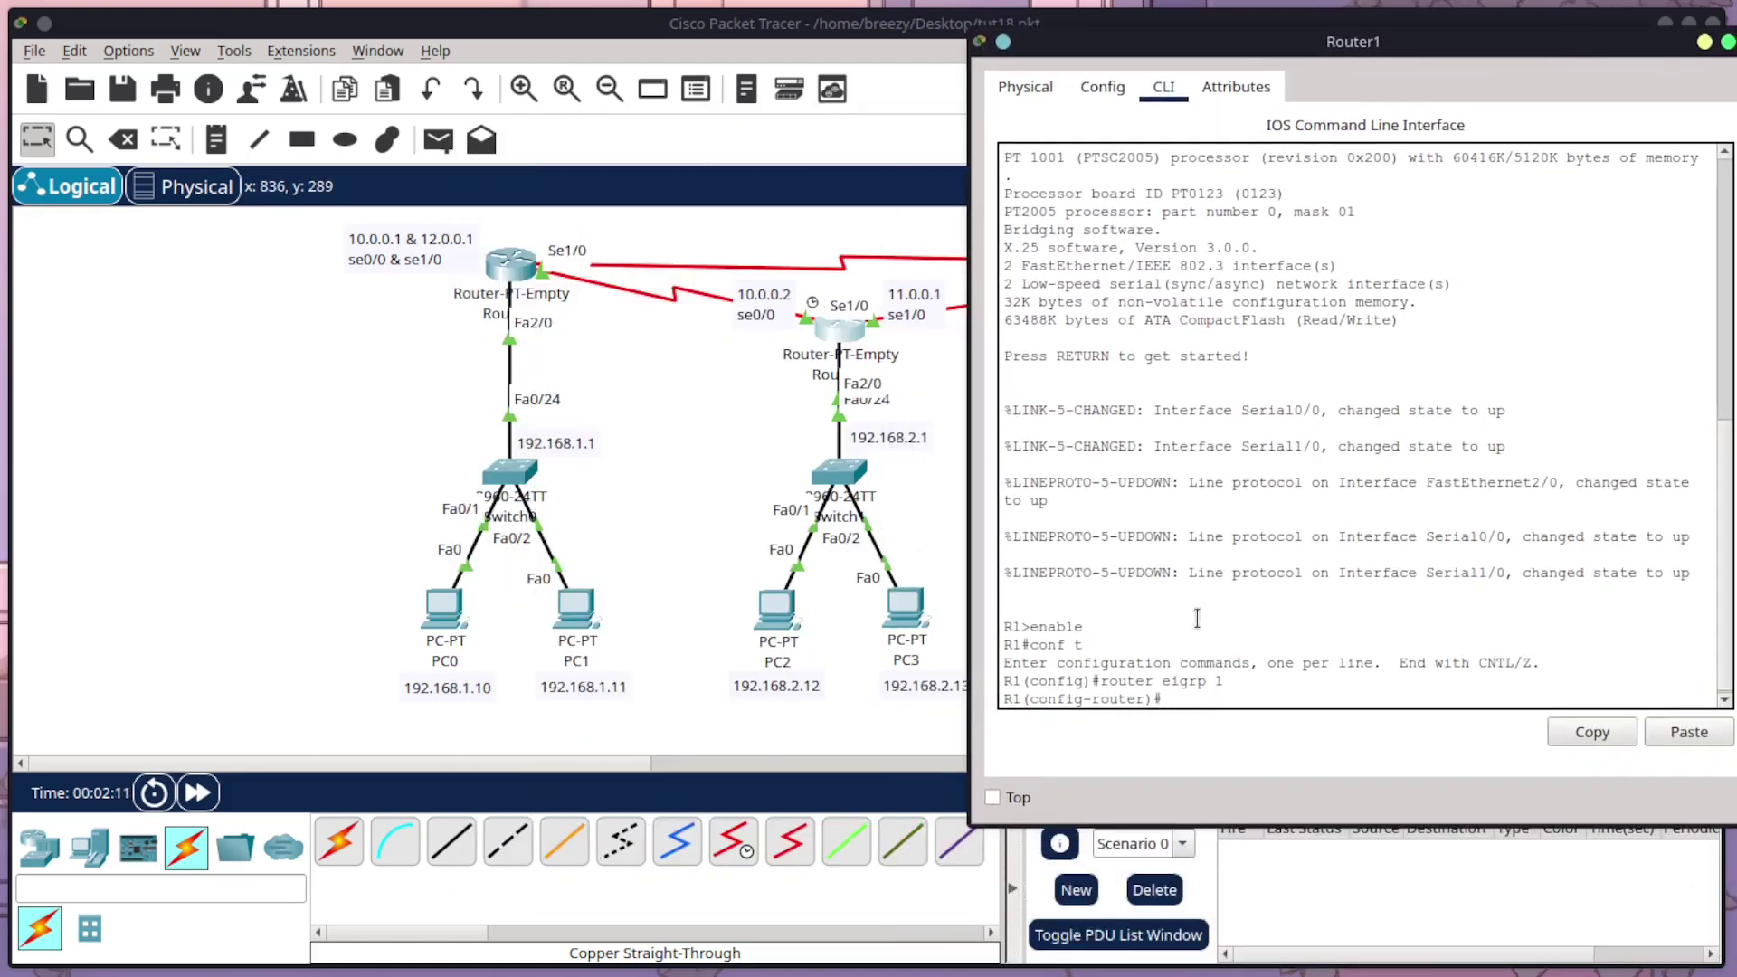
type("network 192.168.2.0")
key("Return")
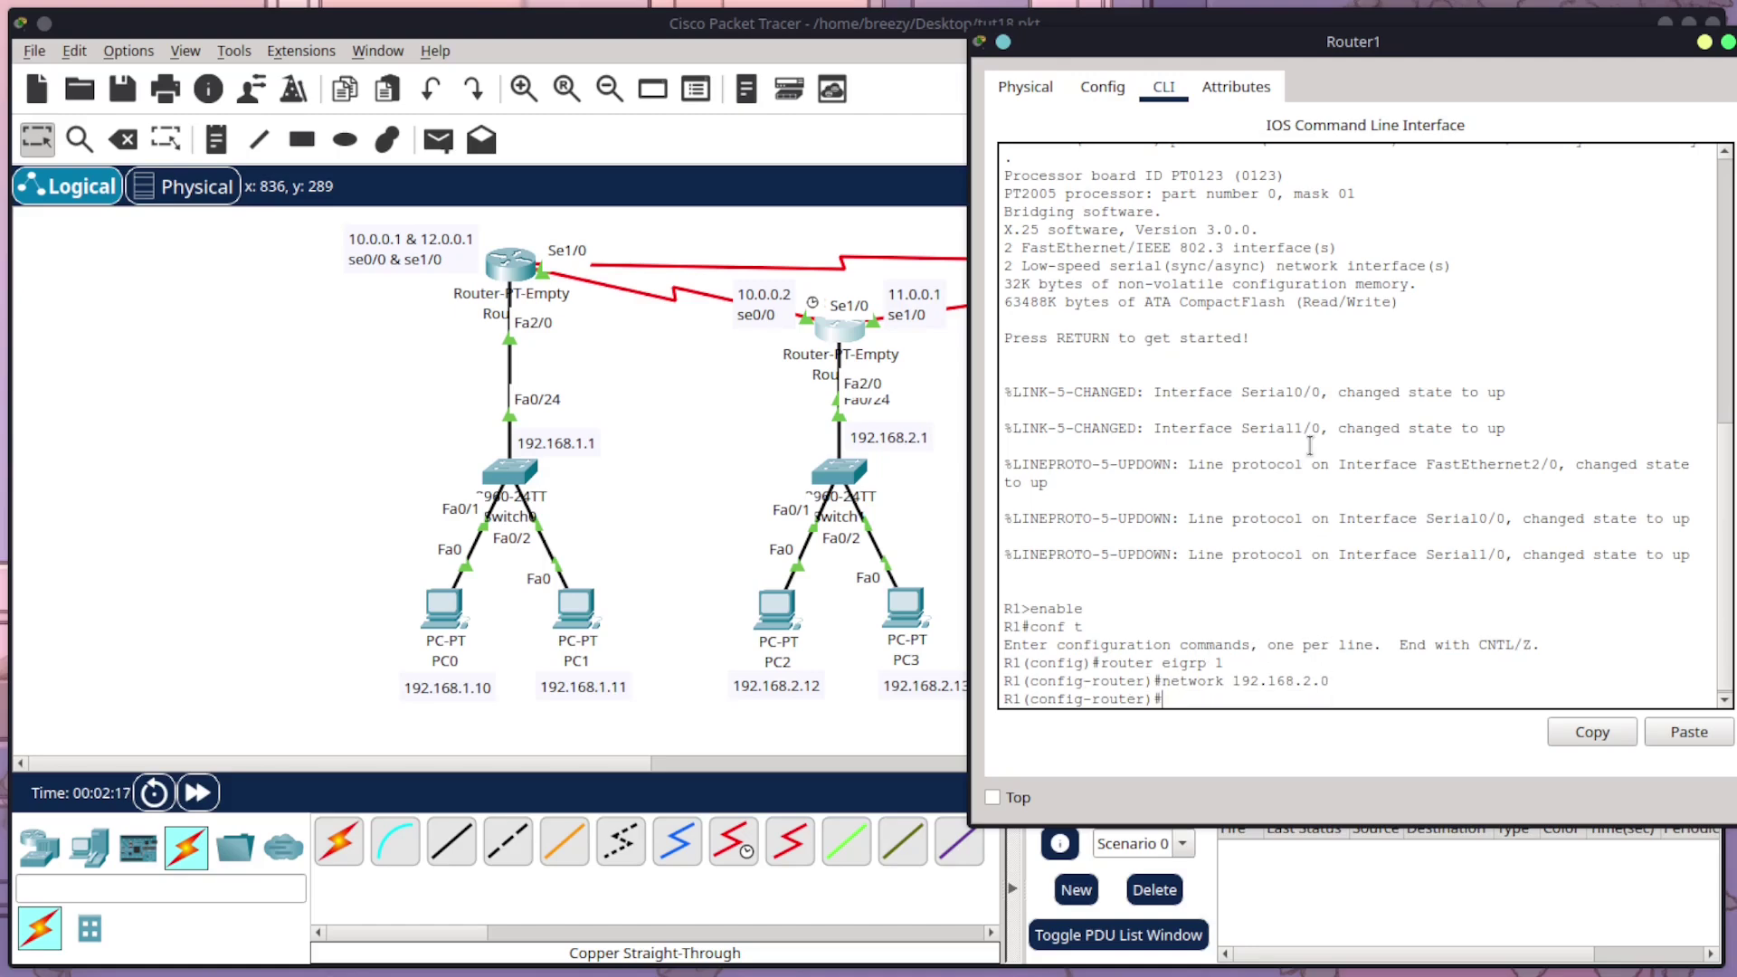
left_click_drag(1327, 52, 1101, 415)
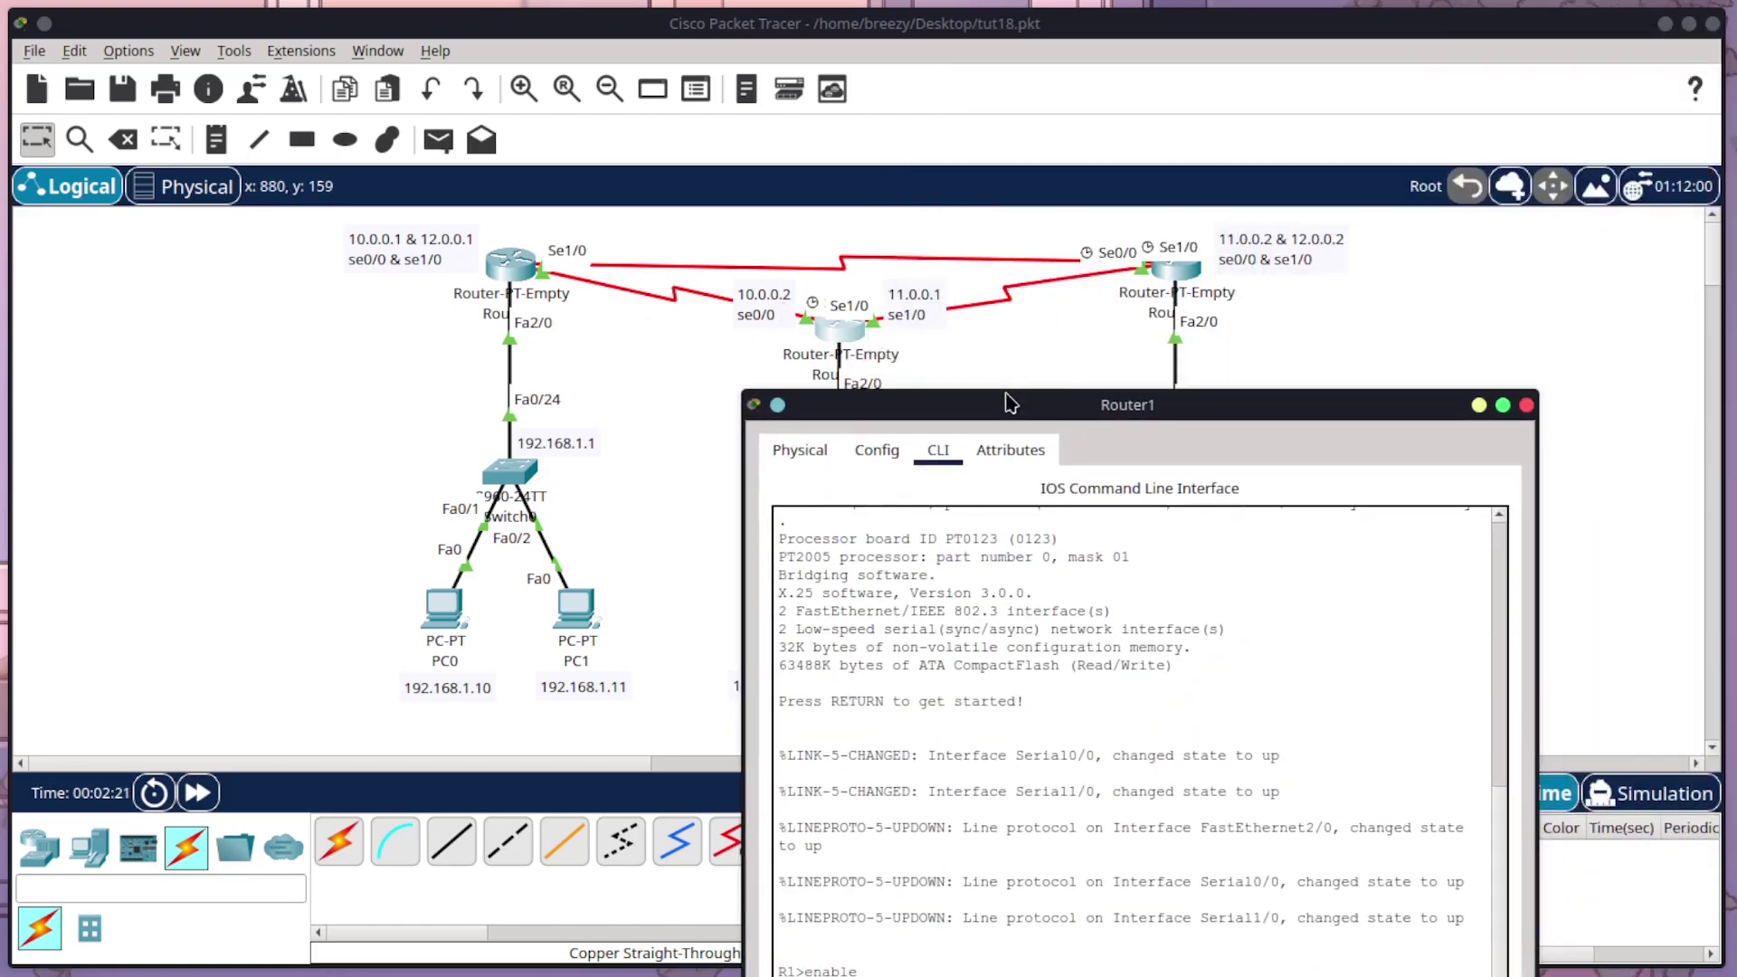
left_click_drag(996, 411, 1041, 134)
type("network ")
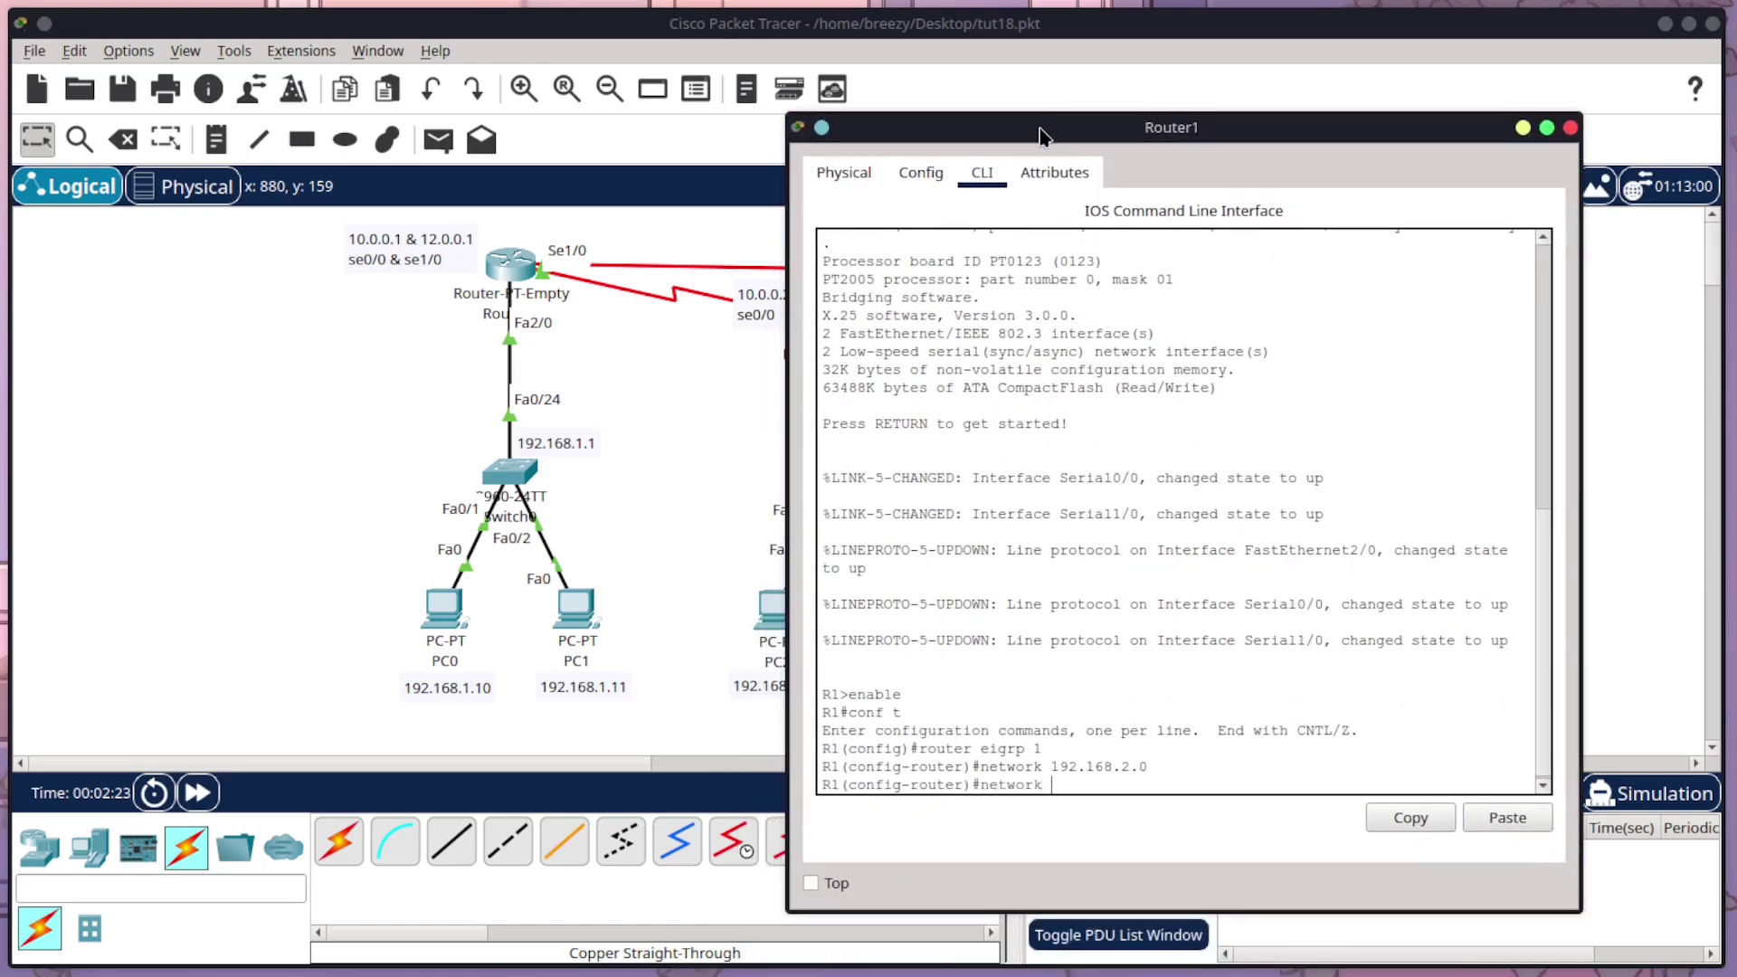
type("10.0.0.0")
key("Return")
key("Return")
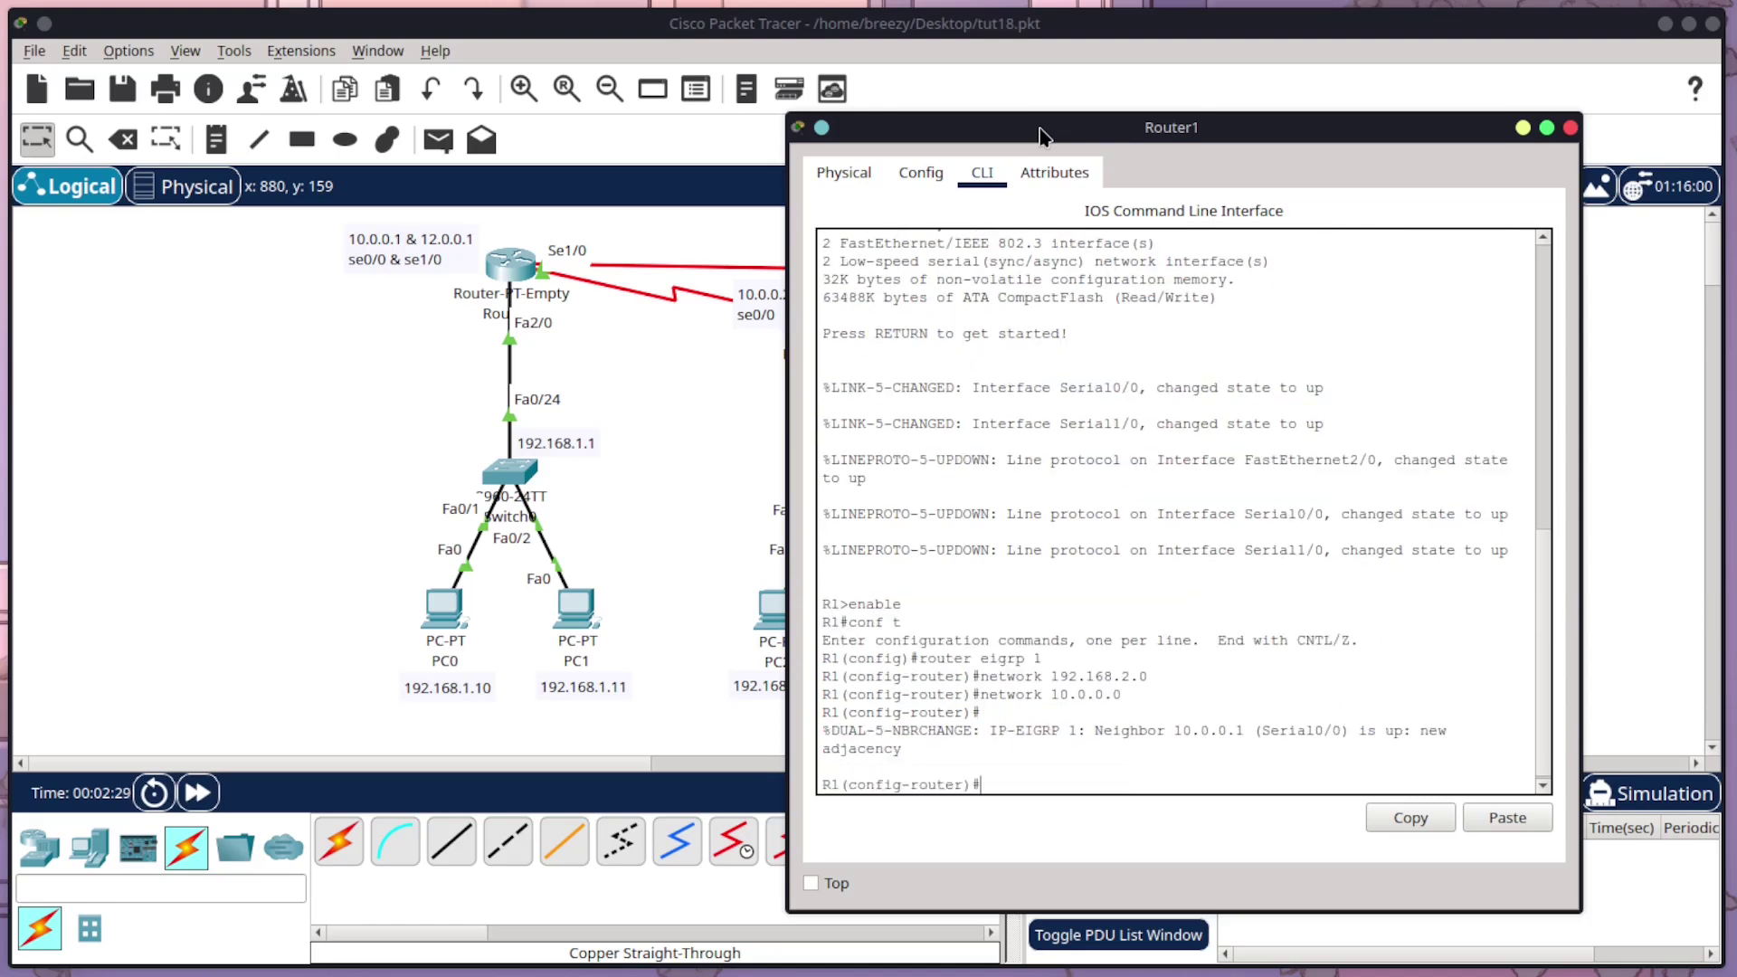
key("Up")
key("Left")
key("Left")
key("Left")
key("Left")
key("BackSpace")
type("1")
Step: Exit configuration mode, save Router1 with write memory, and close its window
key("Return")
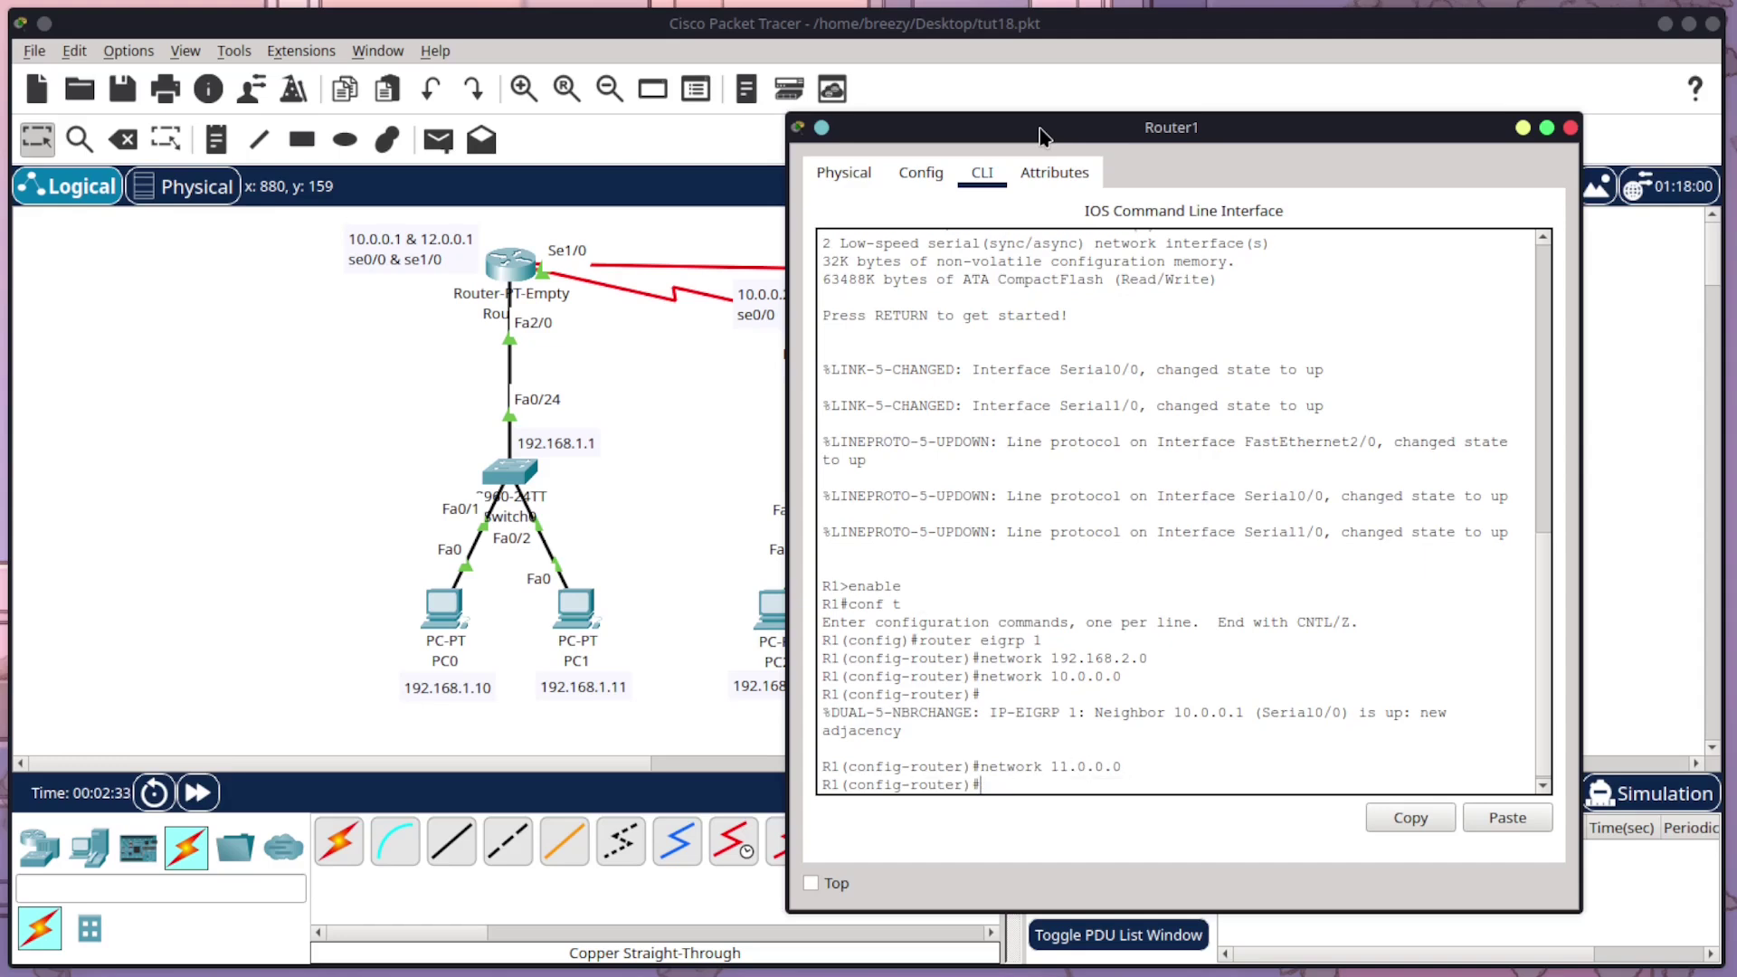
type("exit")
key("Return")
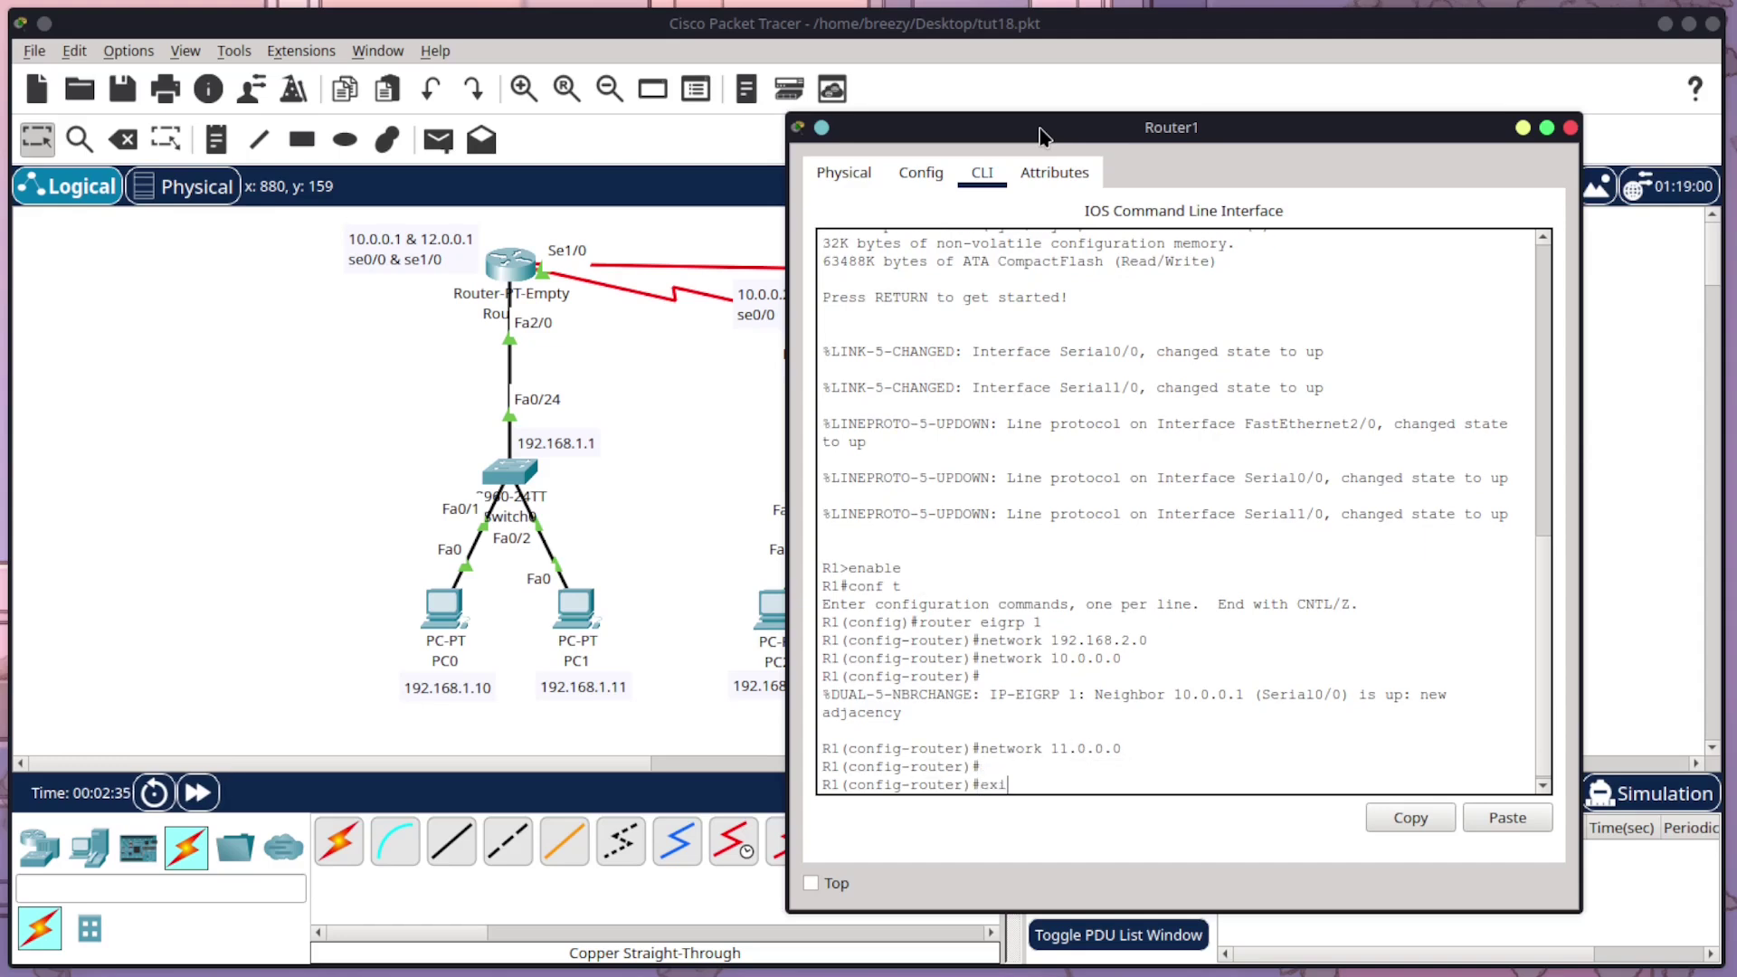
type("exit")
key("Return")
type("write memory")
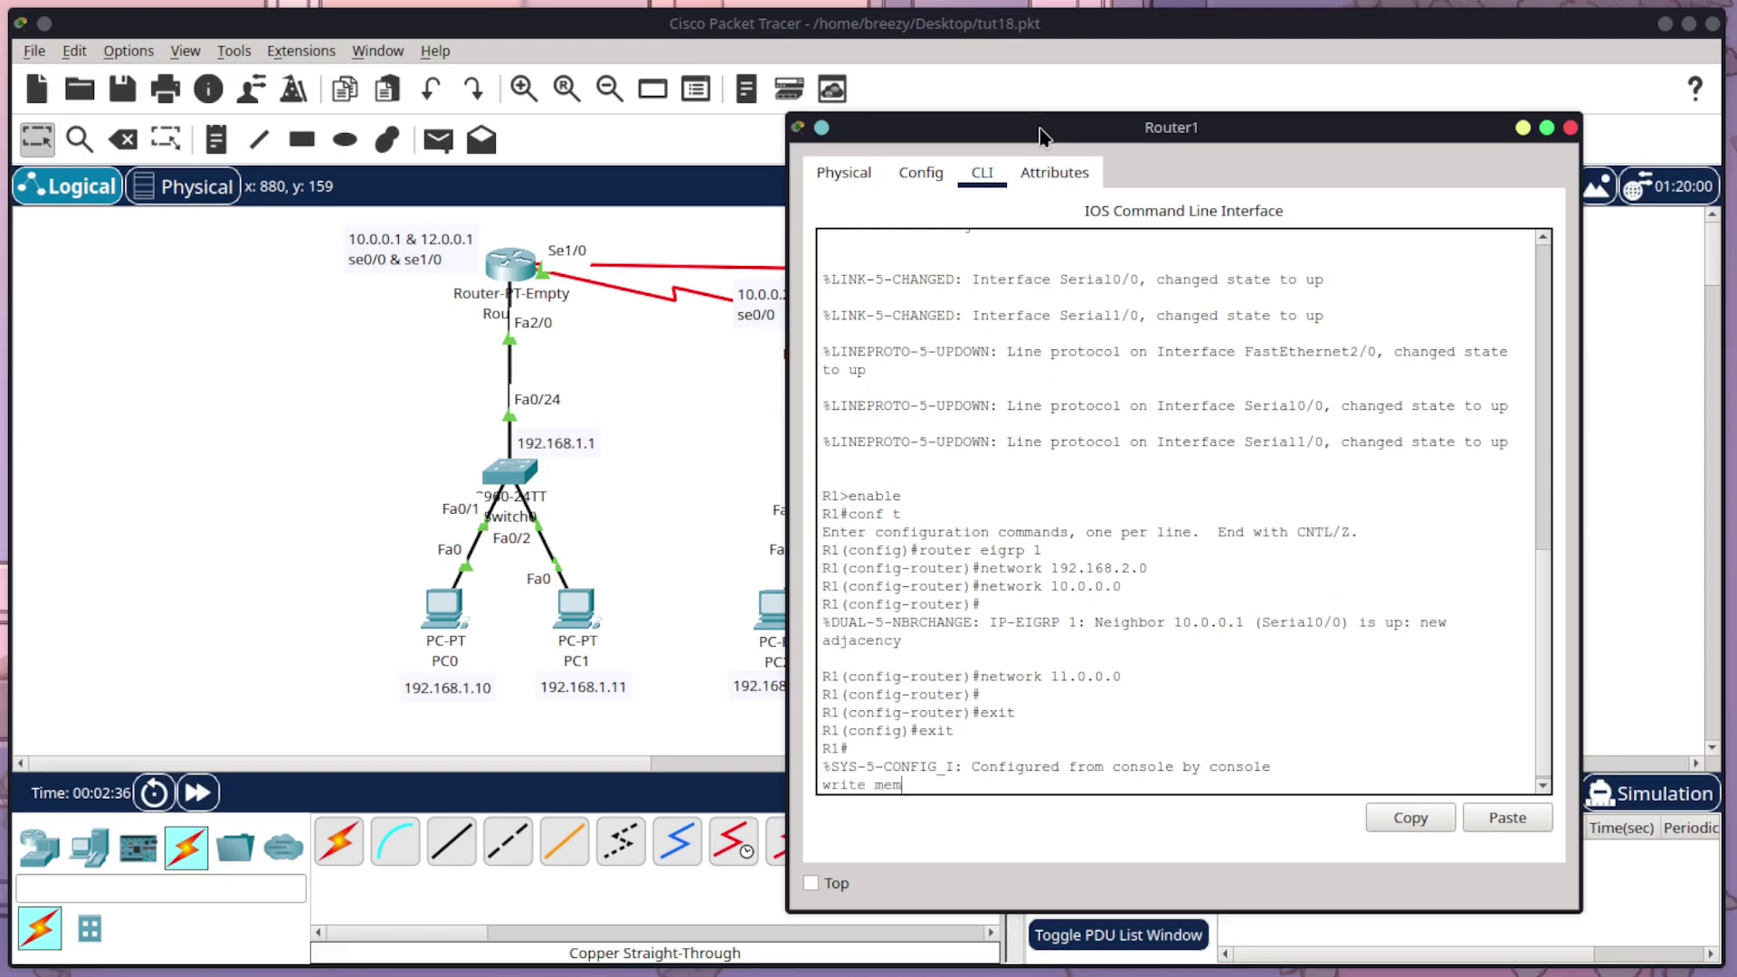
key("Return")
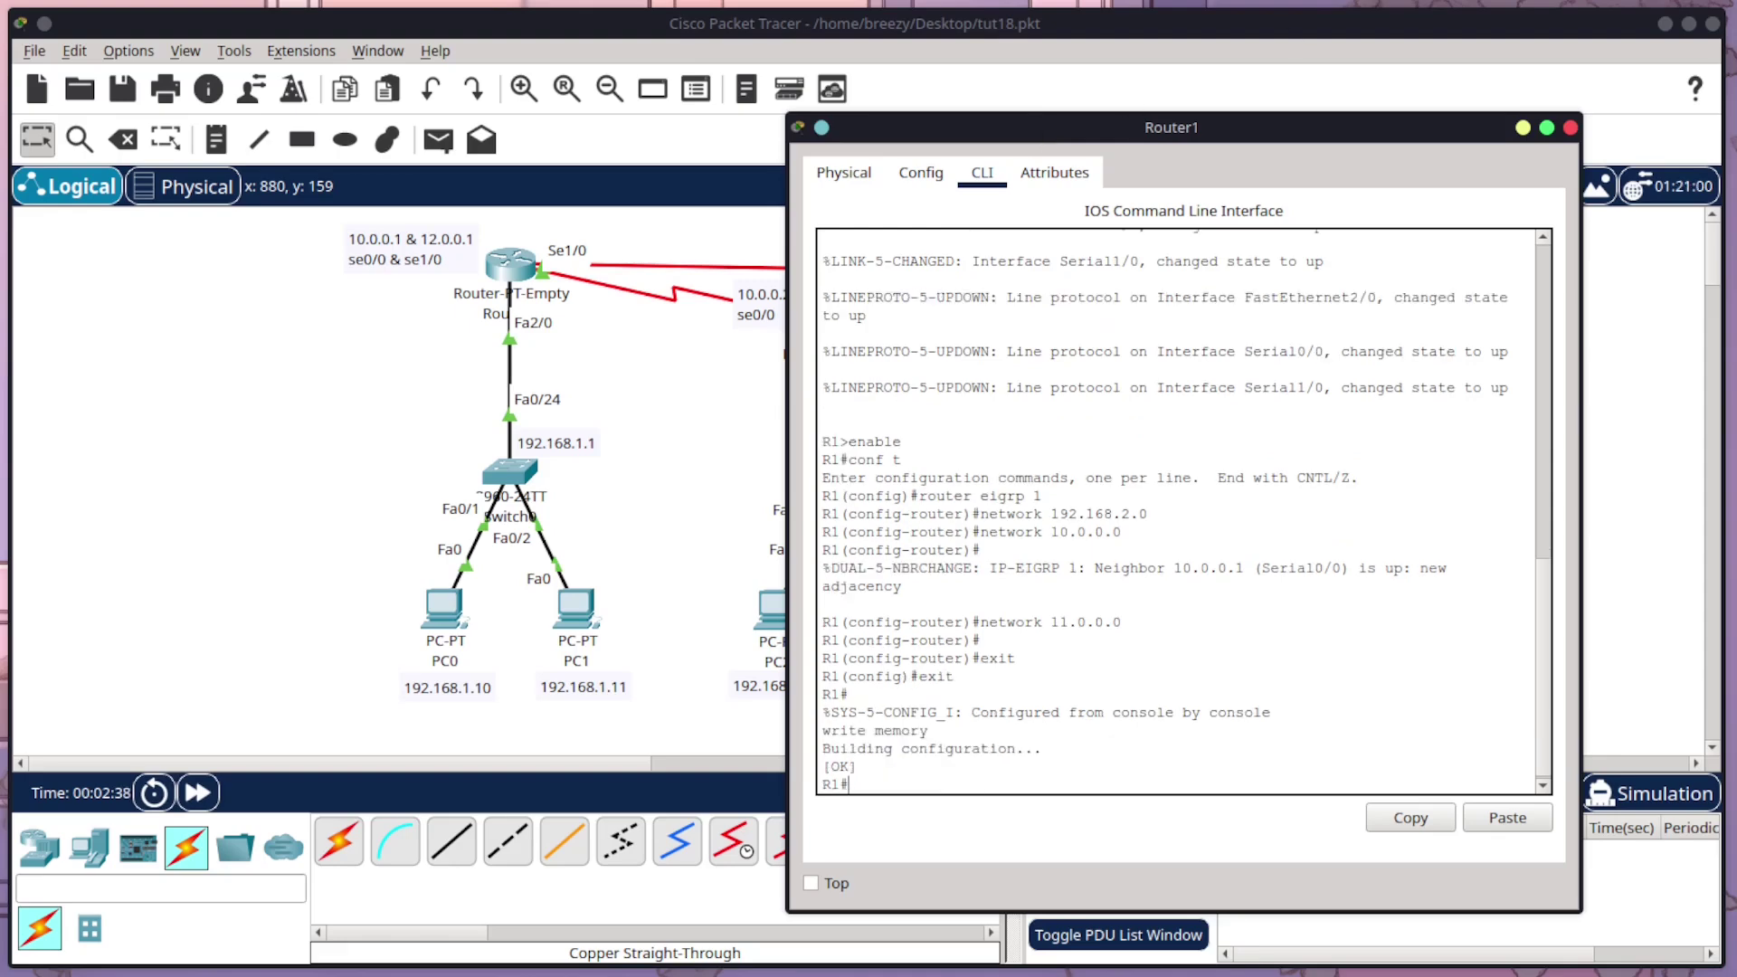
left_click(1571, 127)
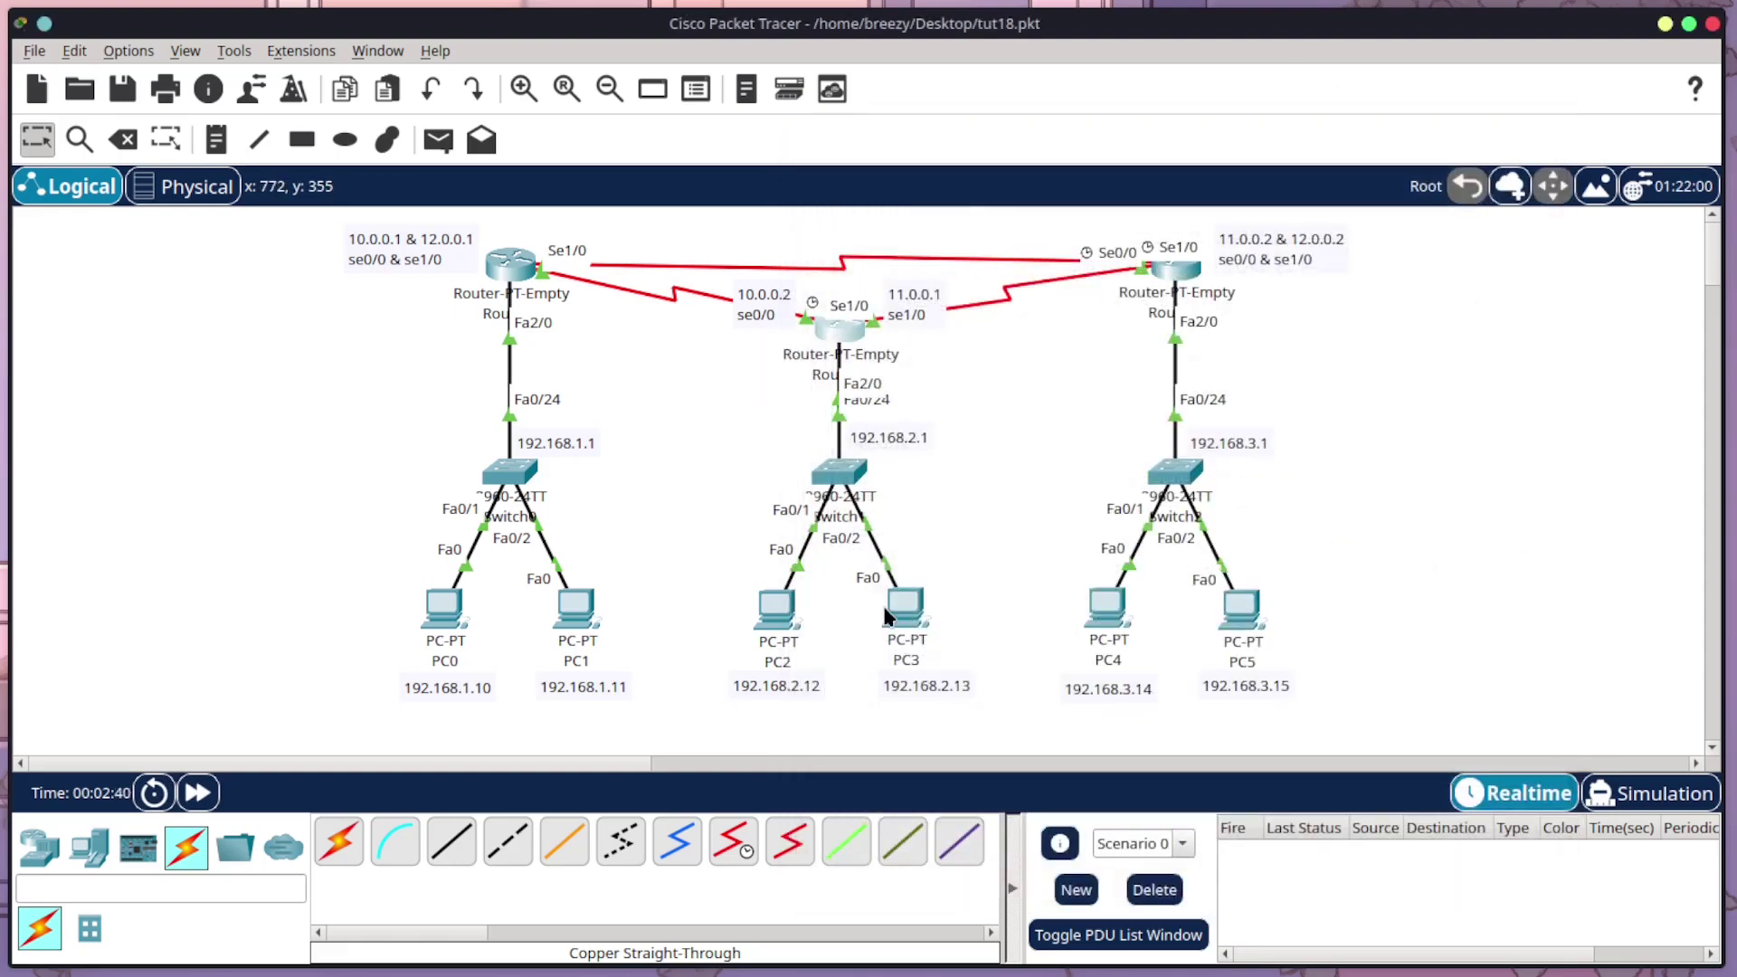
Step: In Router2's CLI, enter enable and conf t, then start router eigrp 1
mouse_move(903, 608)
left_click(840, 327)
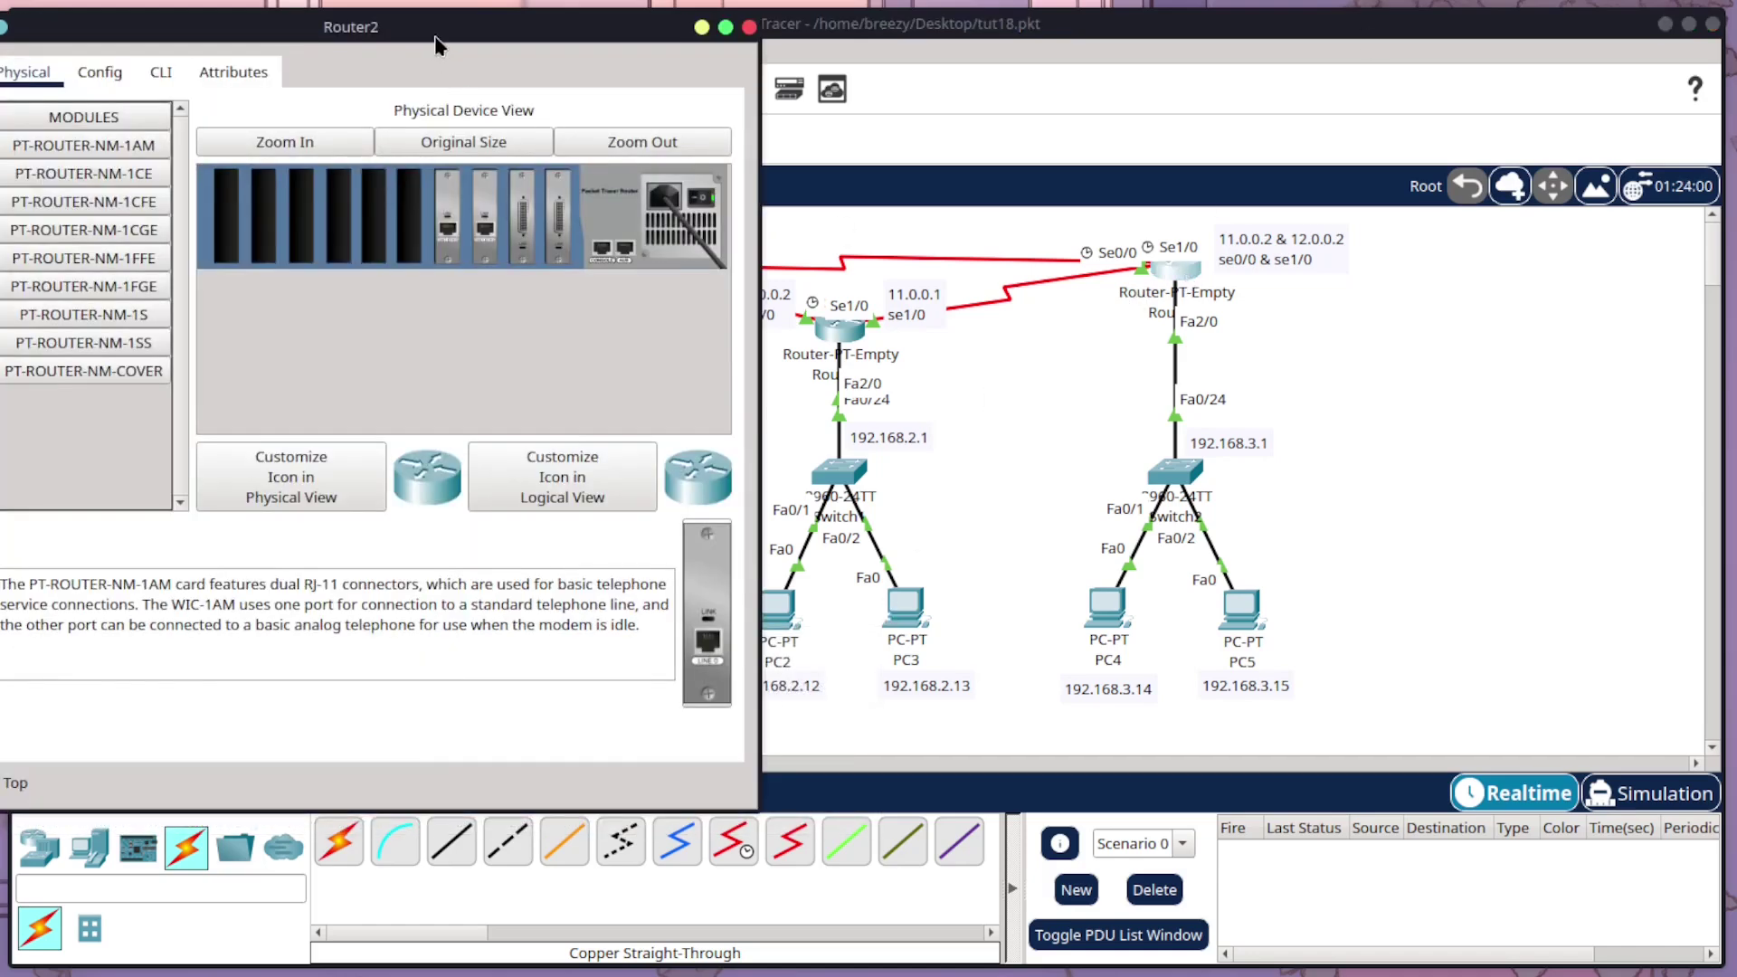
left_click_drag(436, 56, 1081, 158)
left_click(803, 173)
key("Return")
type("enable")
key("Return")
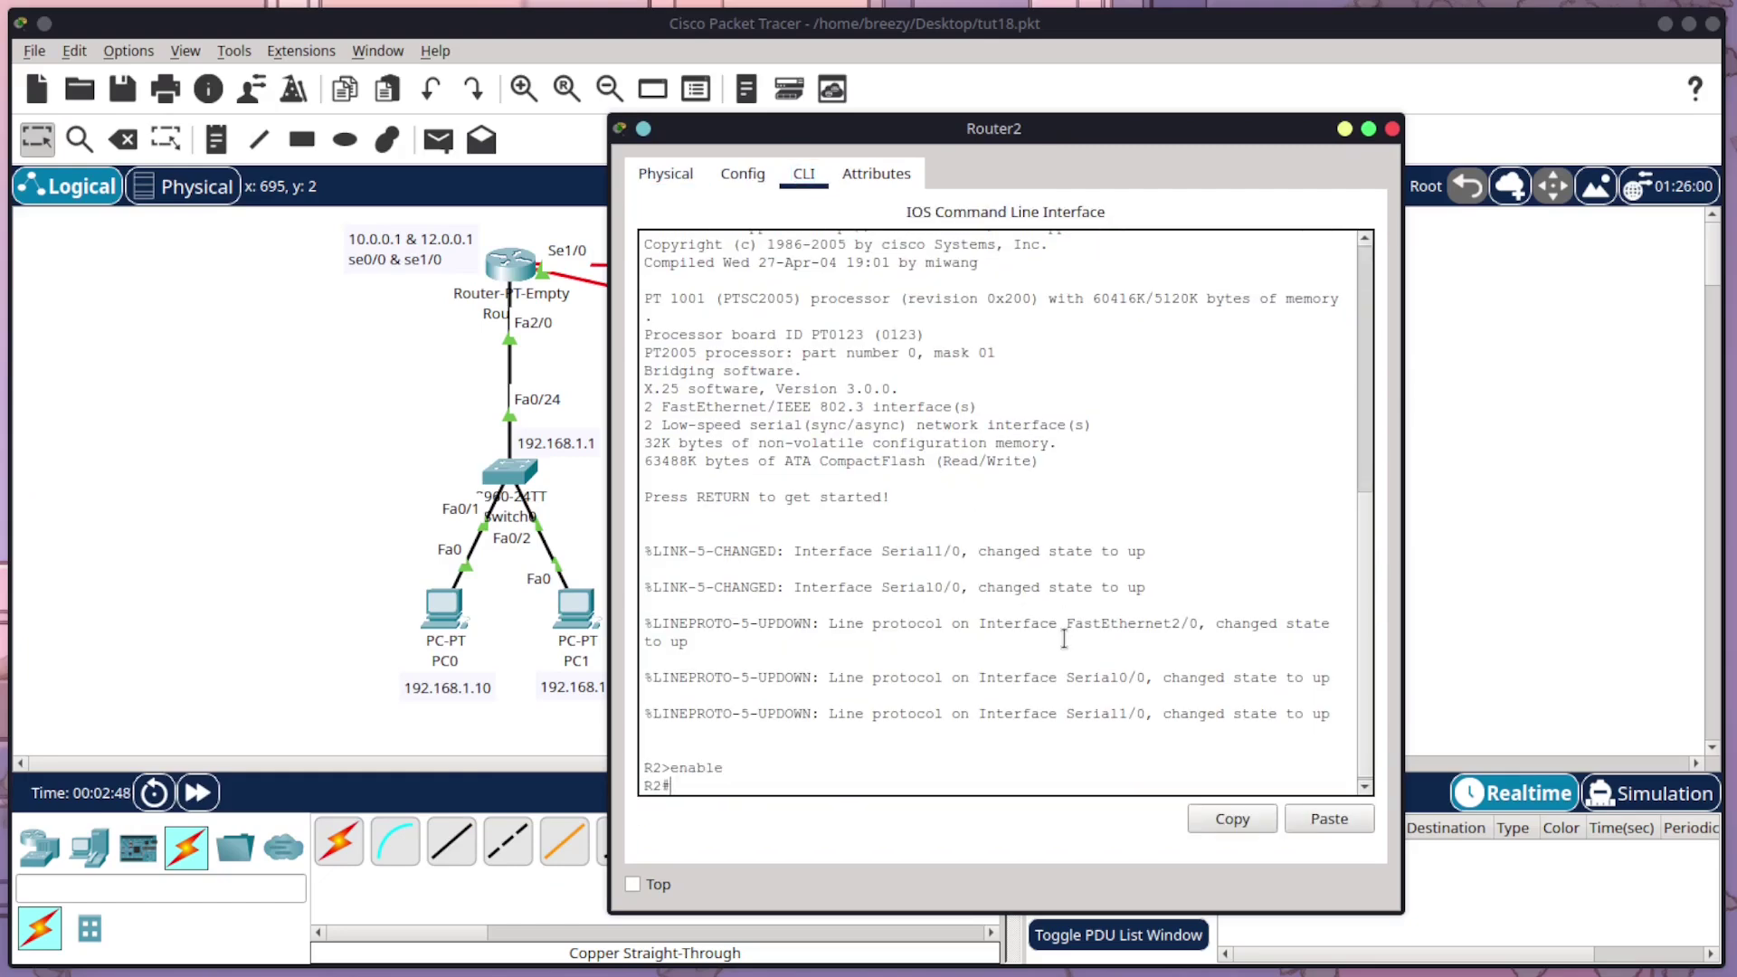
type("conf t")
key("Return")
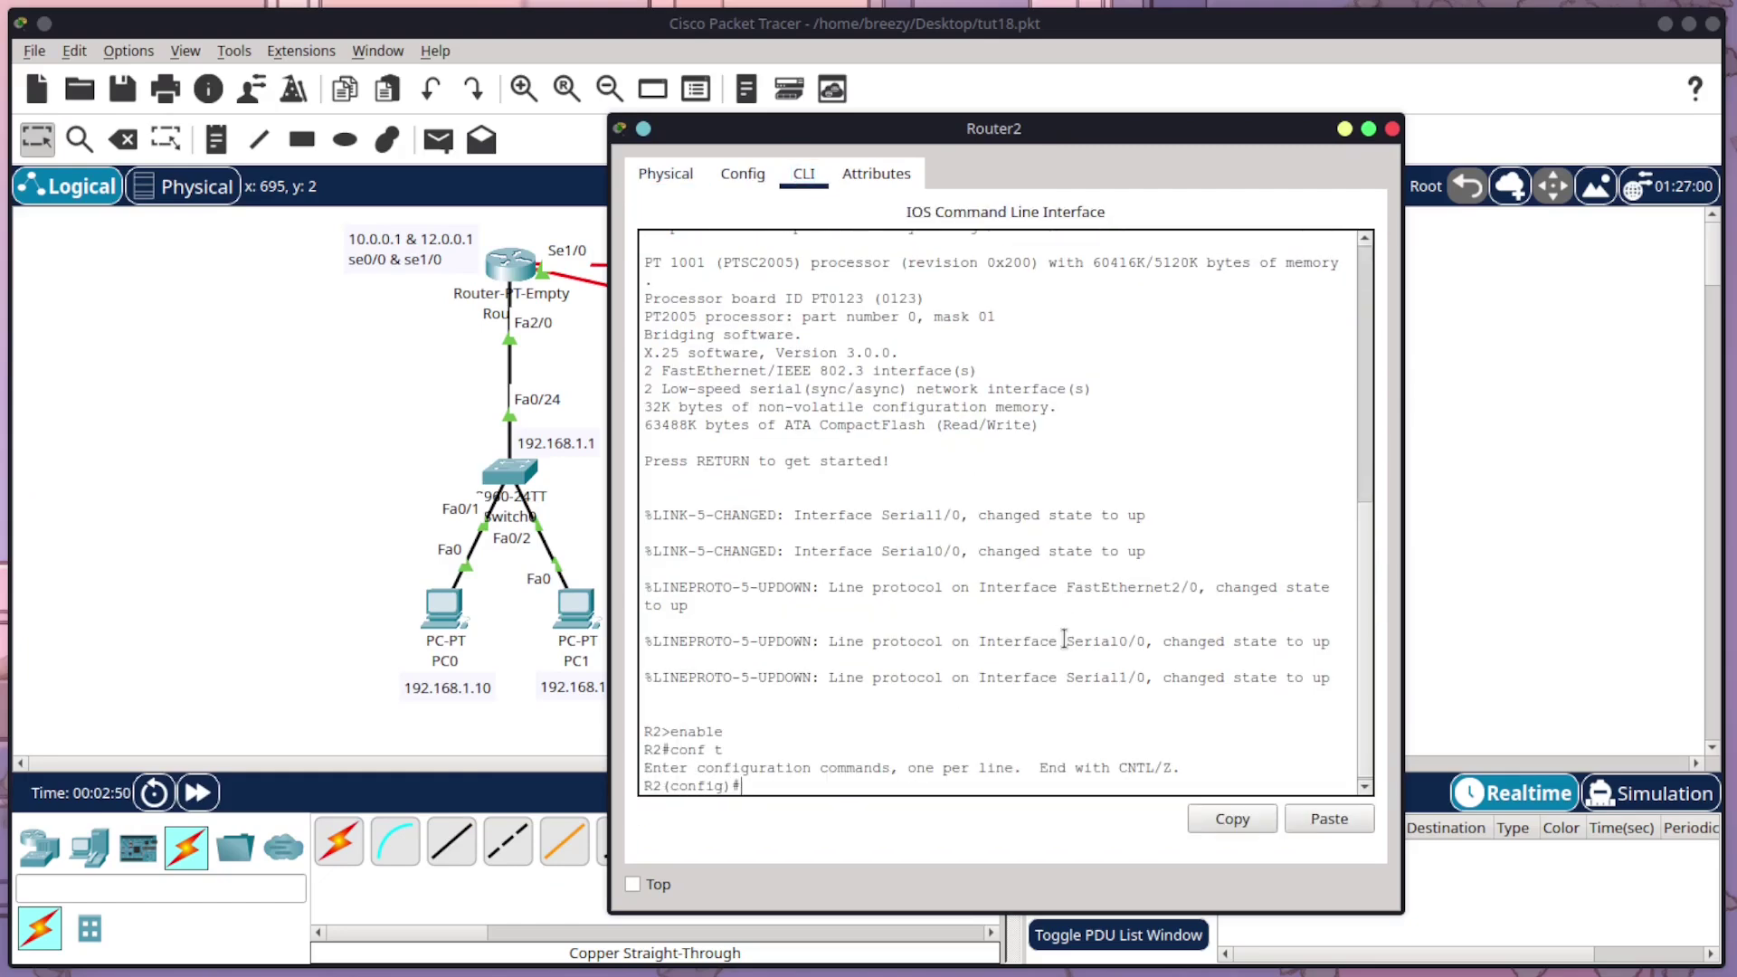
type("router eigrp 1")
key("Return")
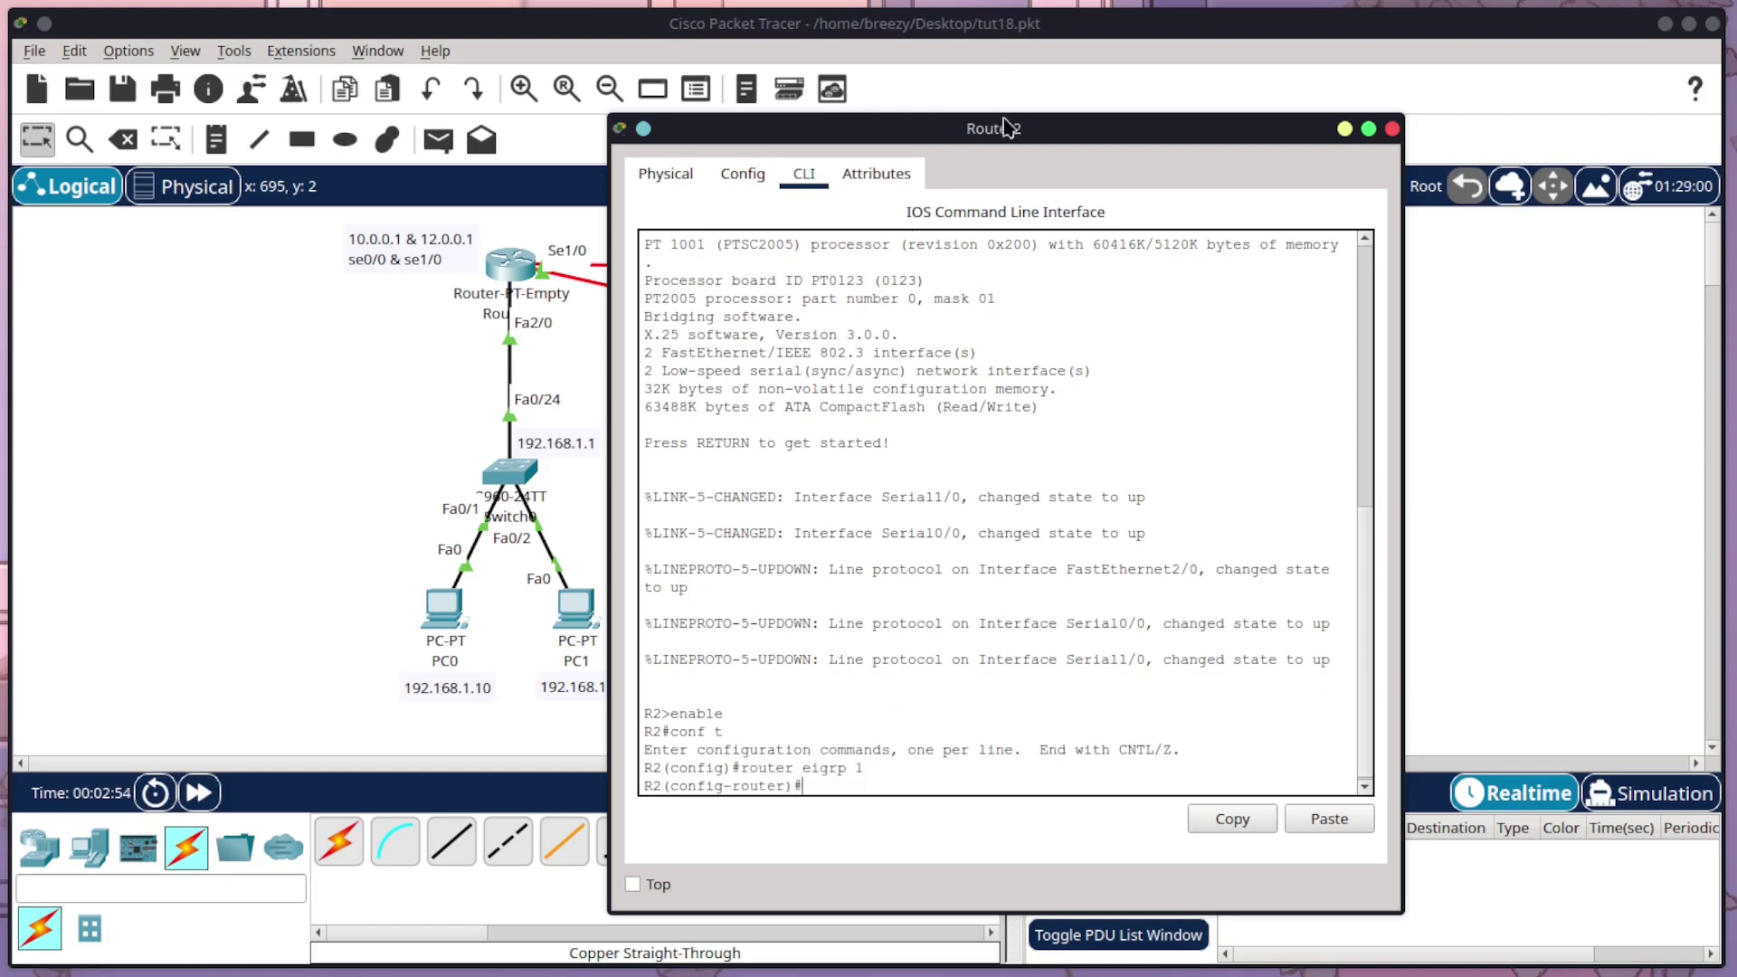
Step: Advertise networks 192.168.3.0, 11.0.0.0 and 12.0.0.0 under EIGRP 1 on Router2
left_click_drag(1059, 141, 560, 136)
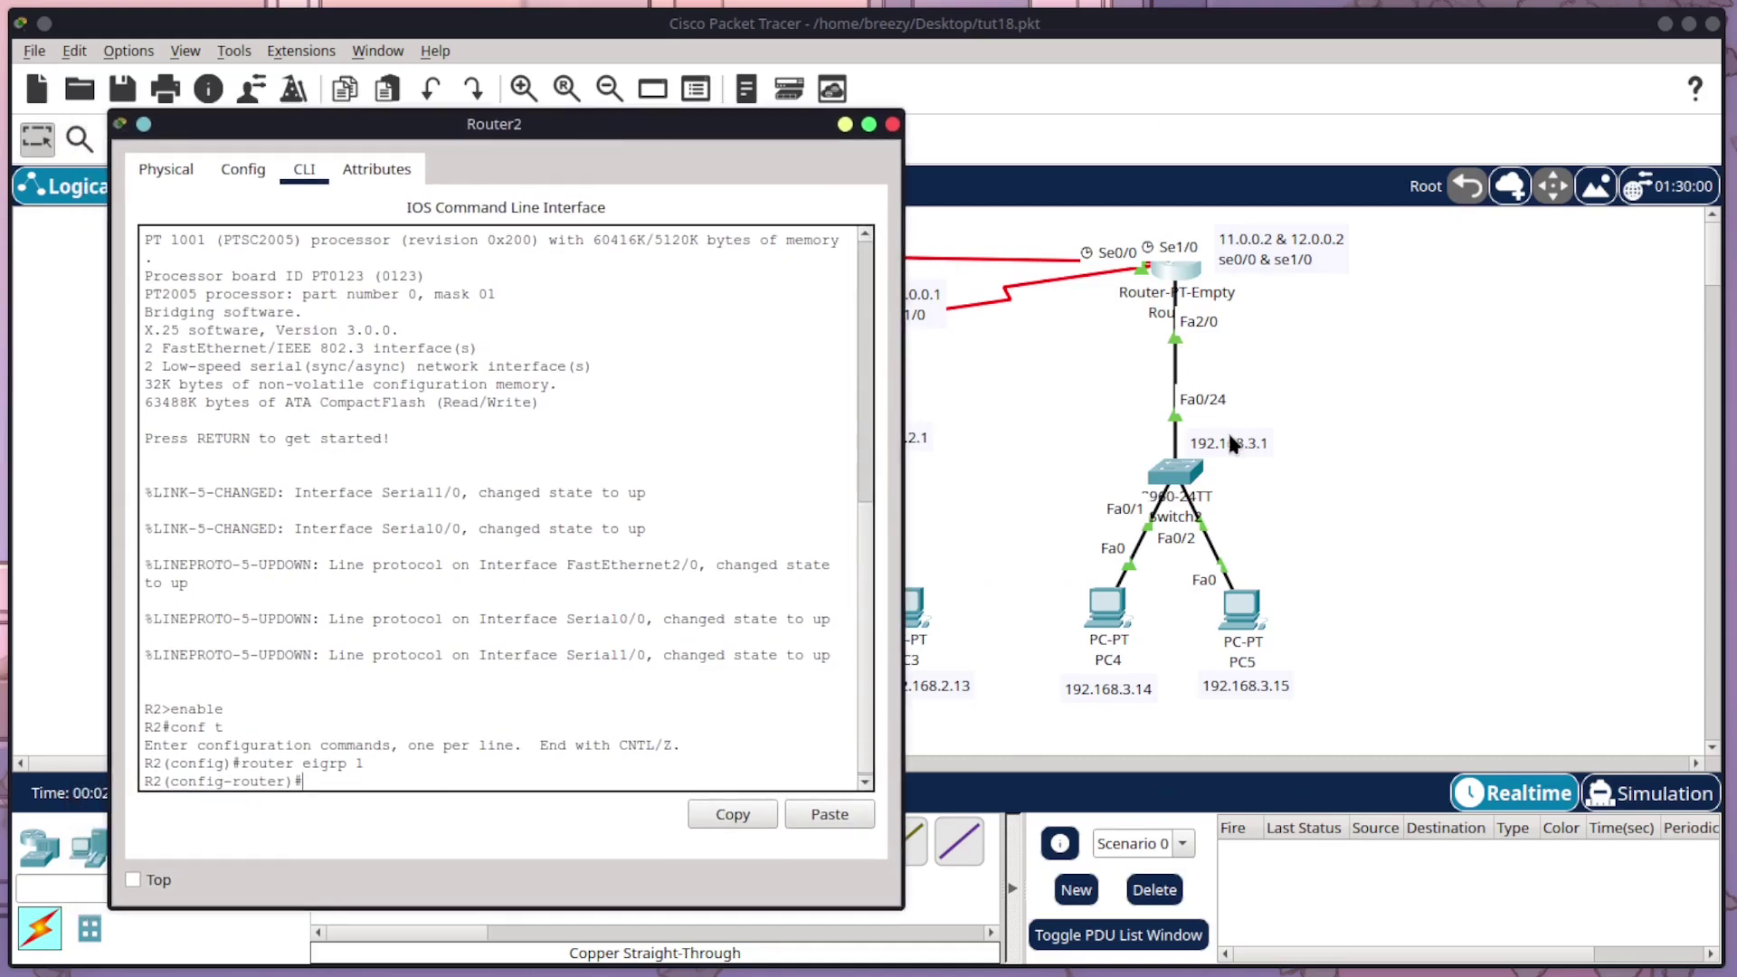
type("network 192.168.3.0")
key("Return")
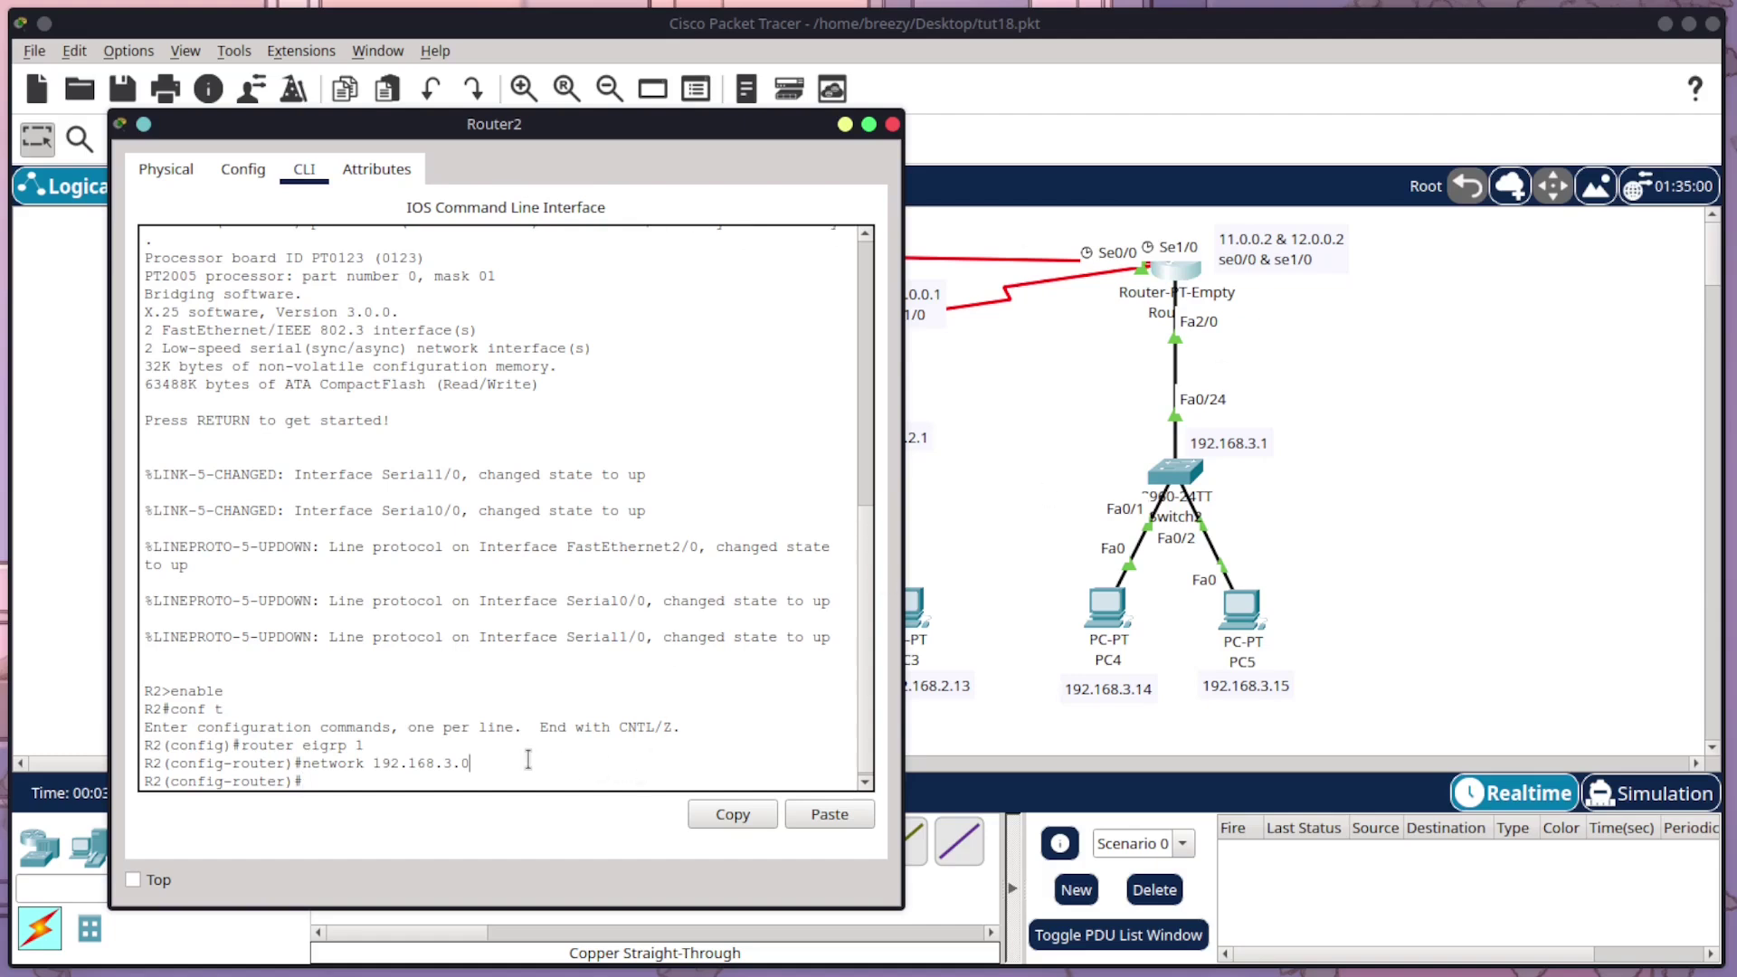
type("network 11.0.0")
key("Return")
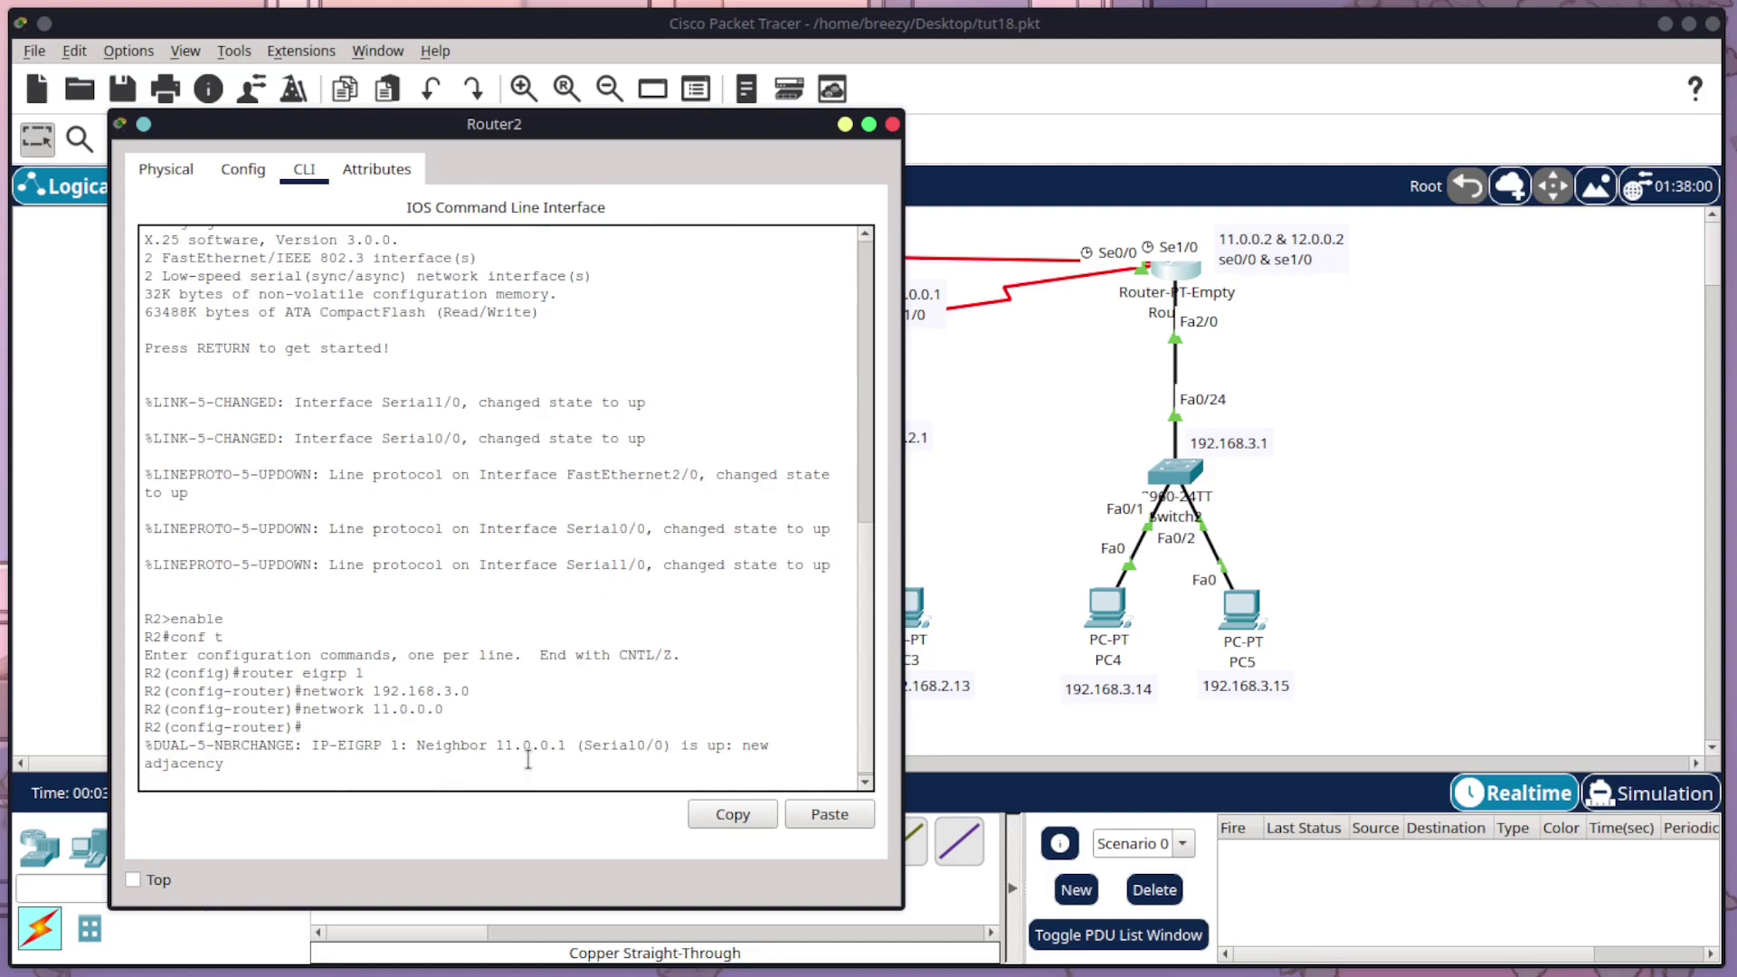
key("Return")
key("Up")
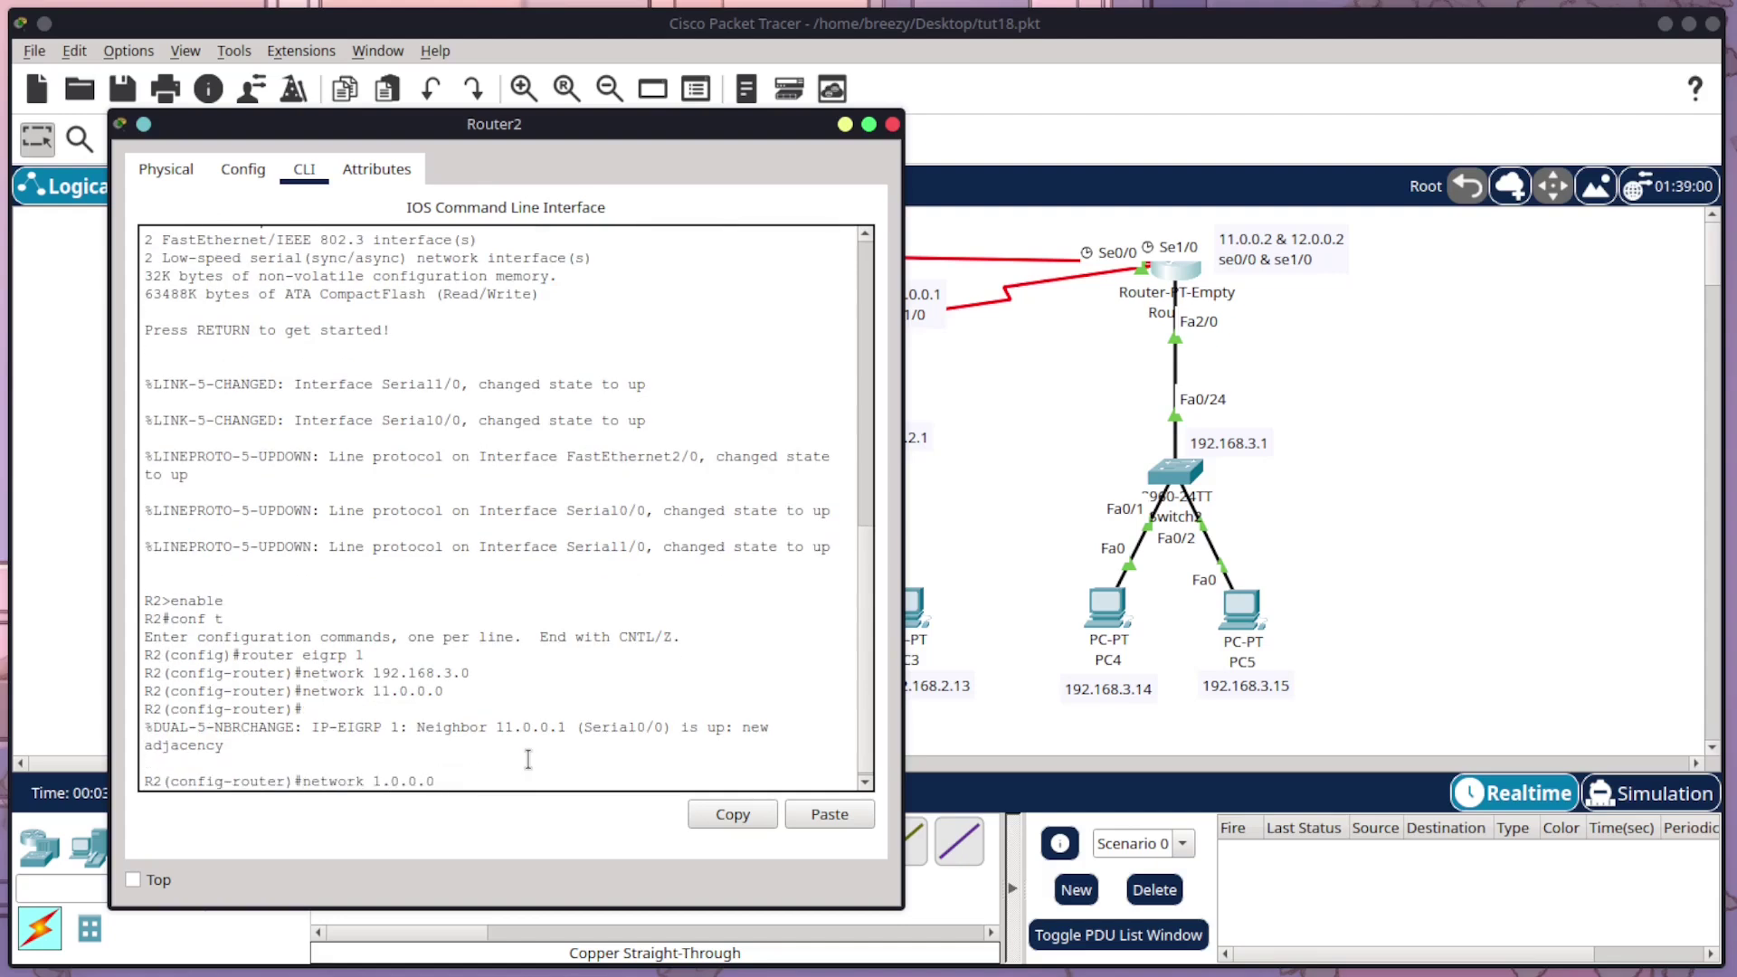
key("Return")
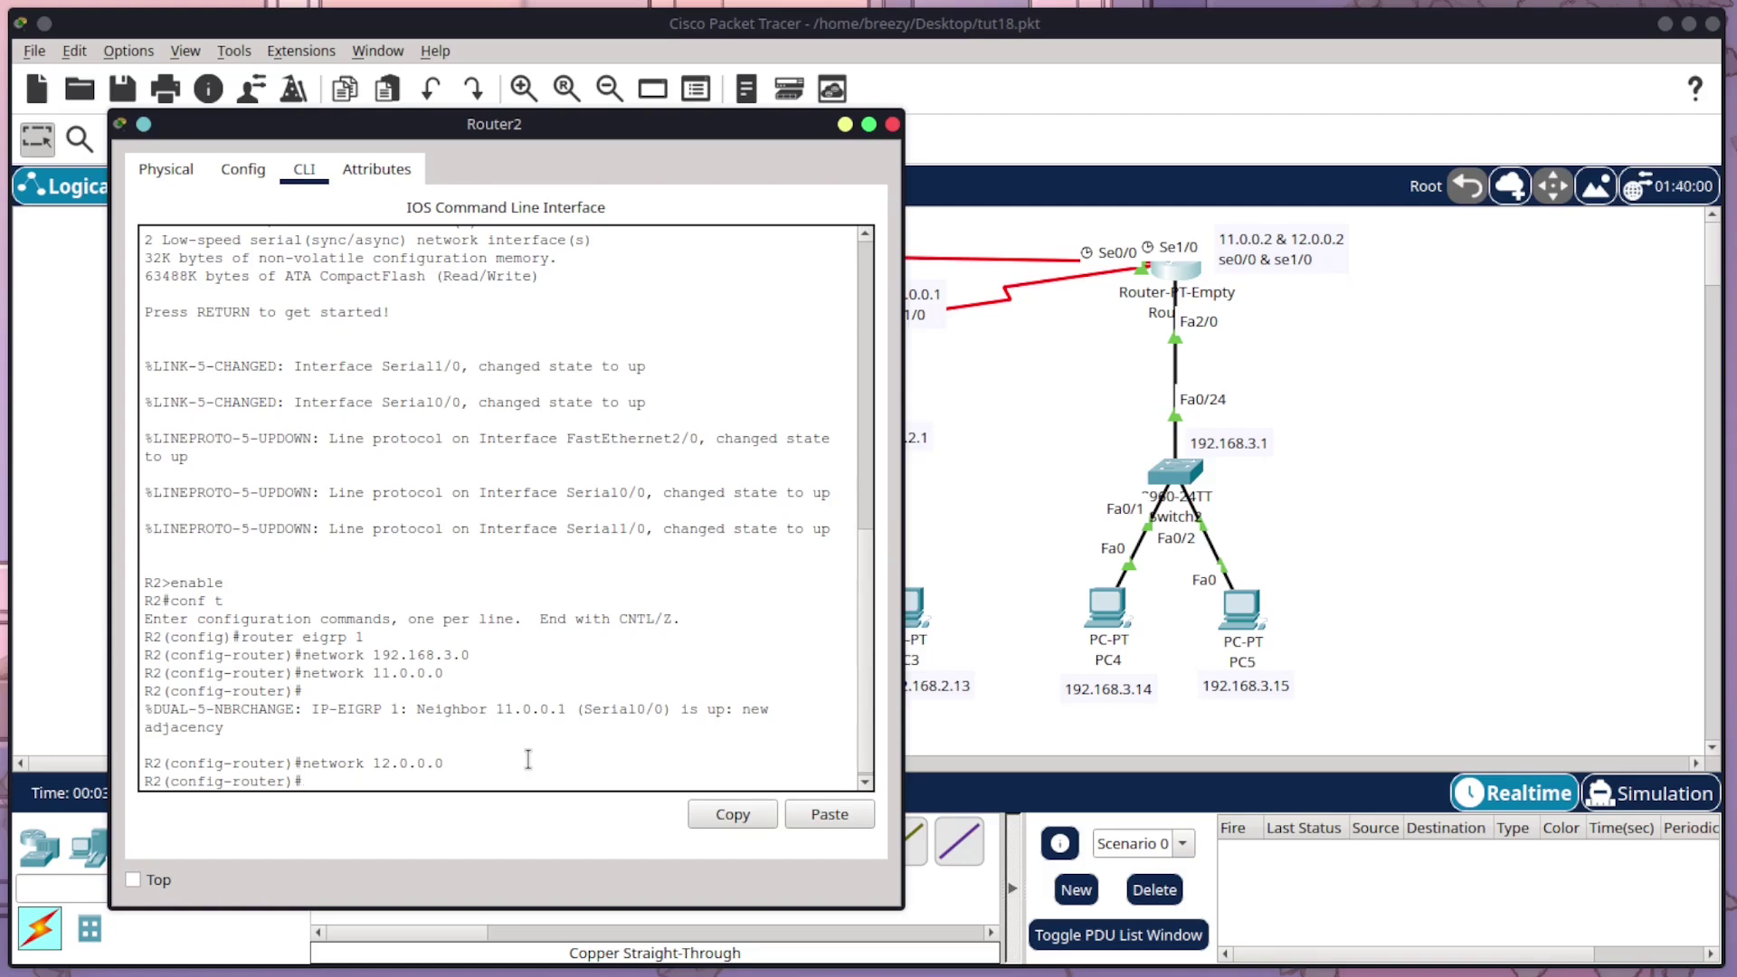
Step: Exit configuration mode, save Router2 with write memory, and end the console session
type("exit")
key("Return")
type("exit")
key("Return")
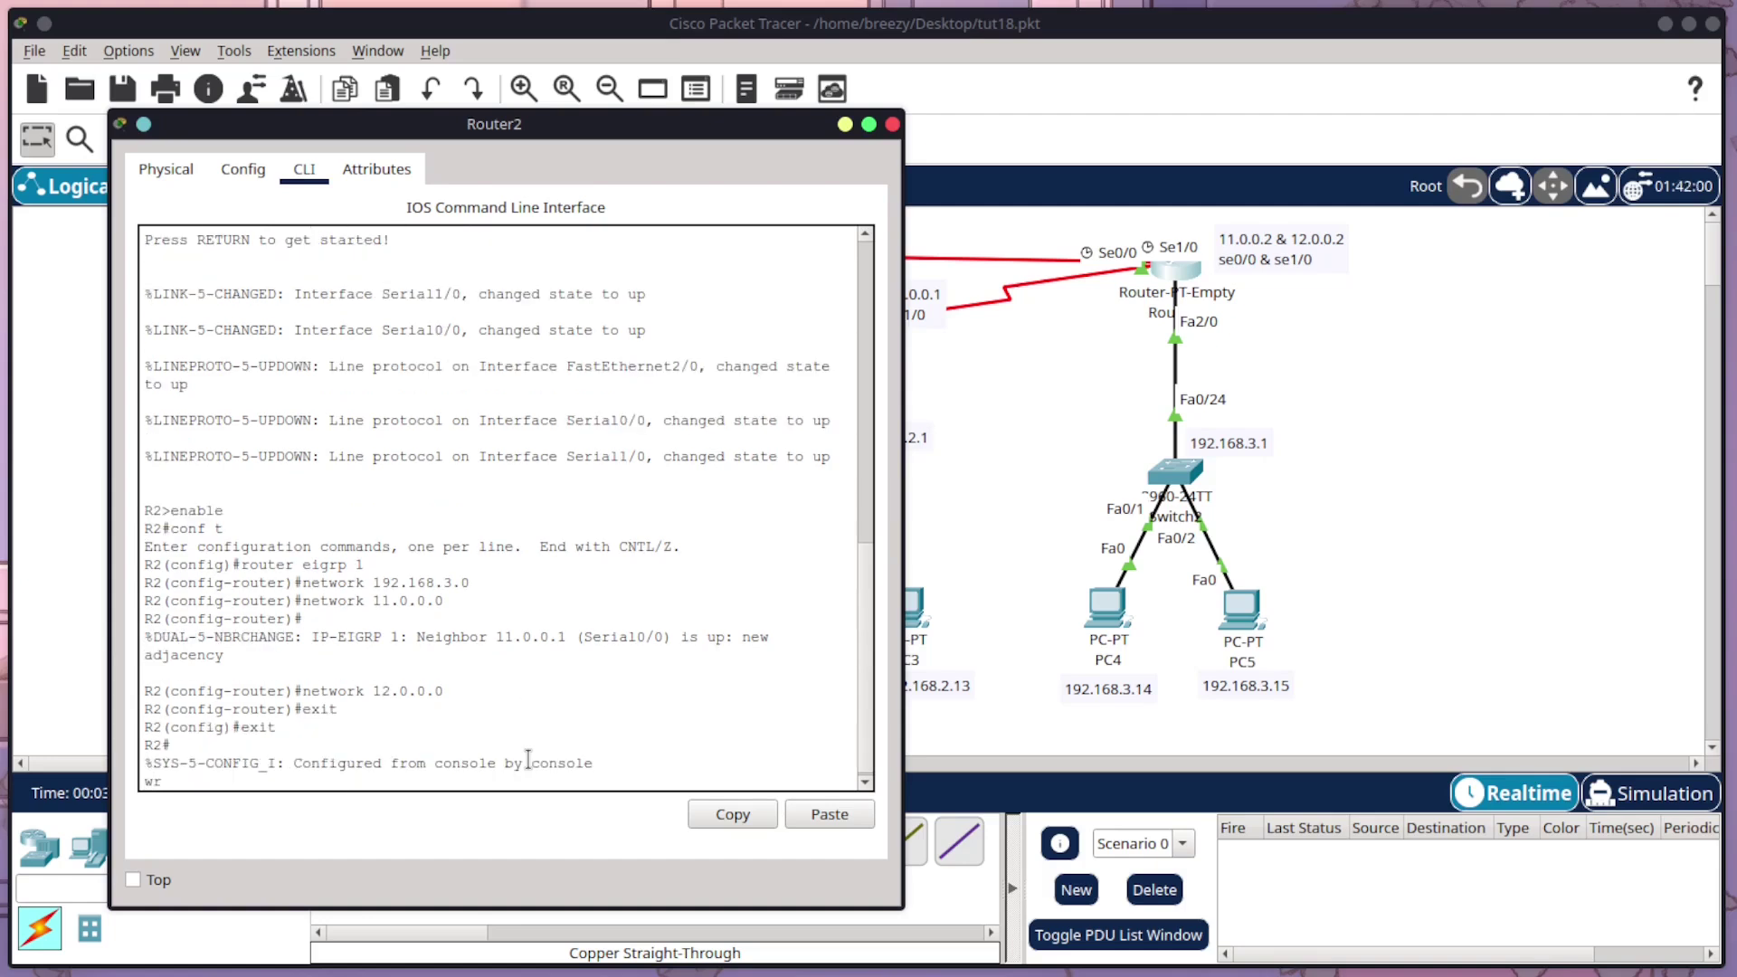
key("BackSpace")
key("Return")
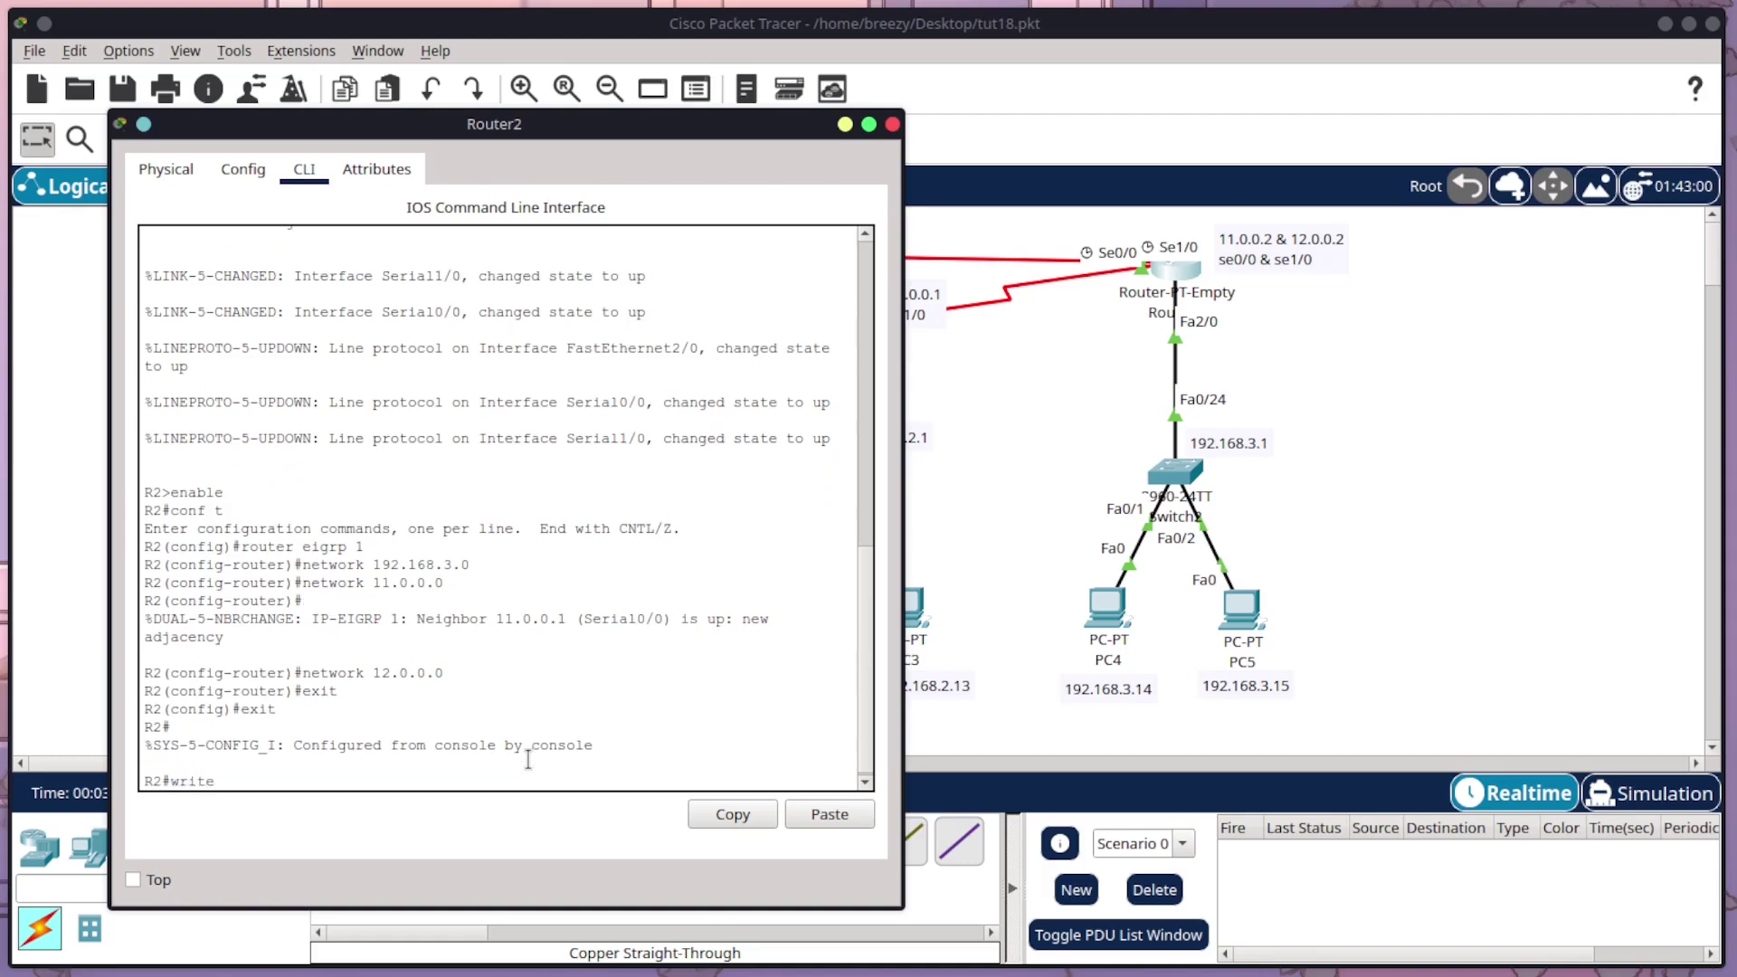
type("write memory")
key("Return")
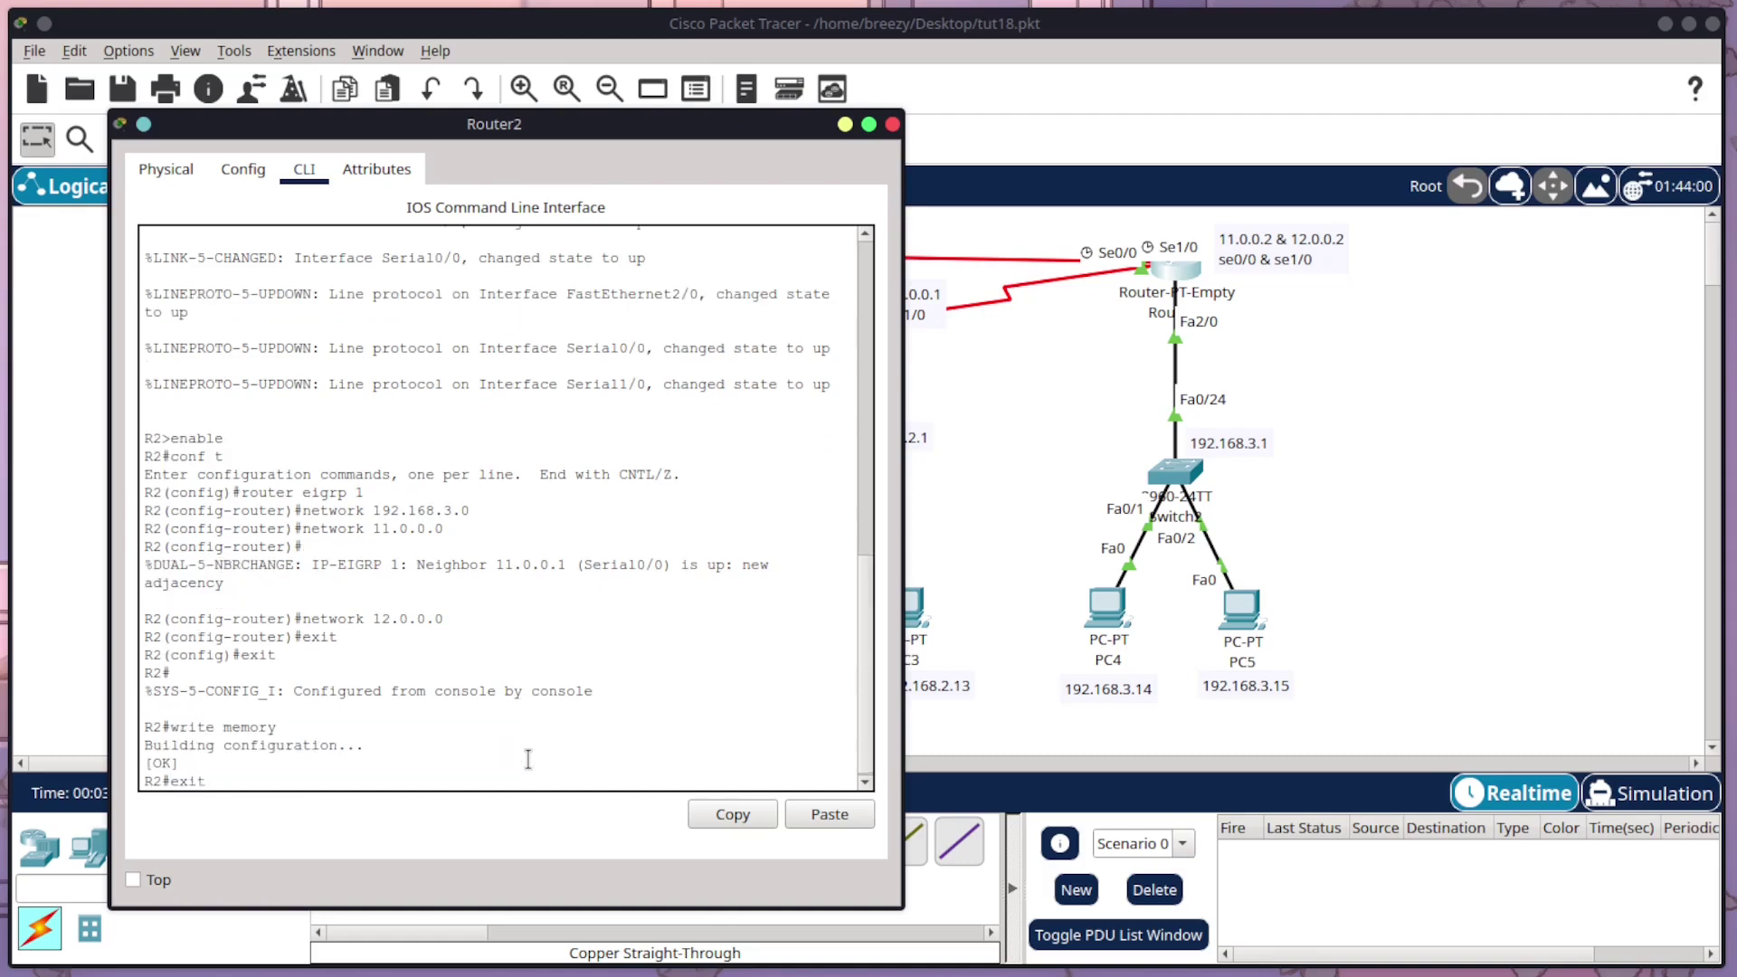
type("exit")
key("Return")
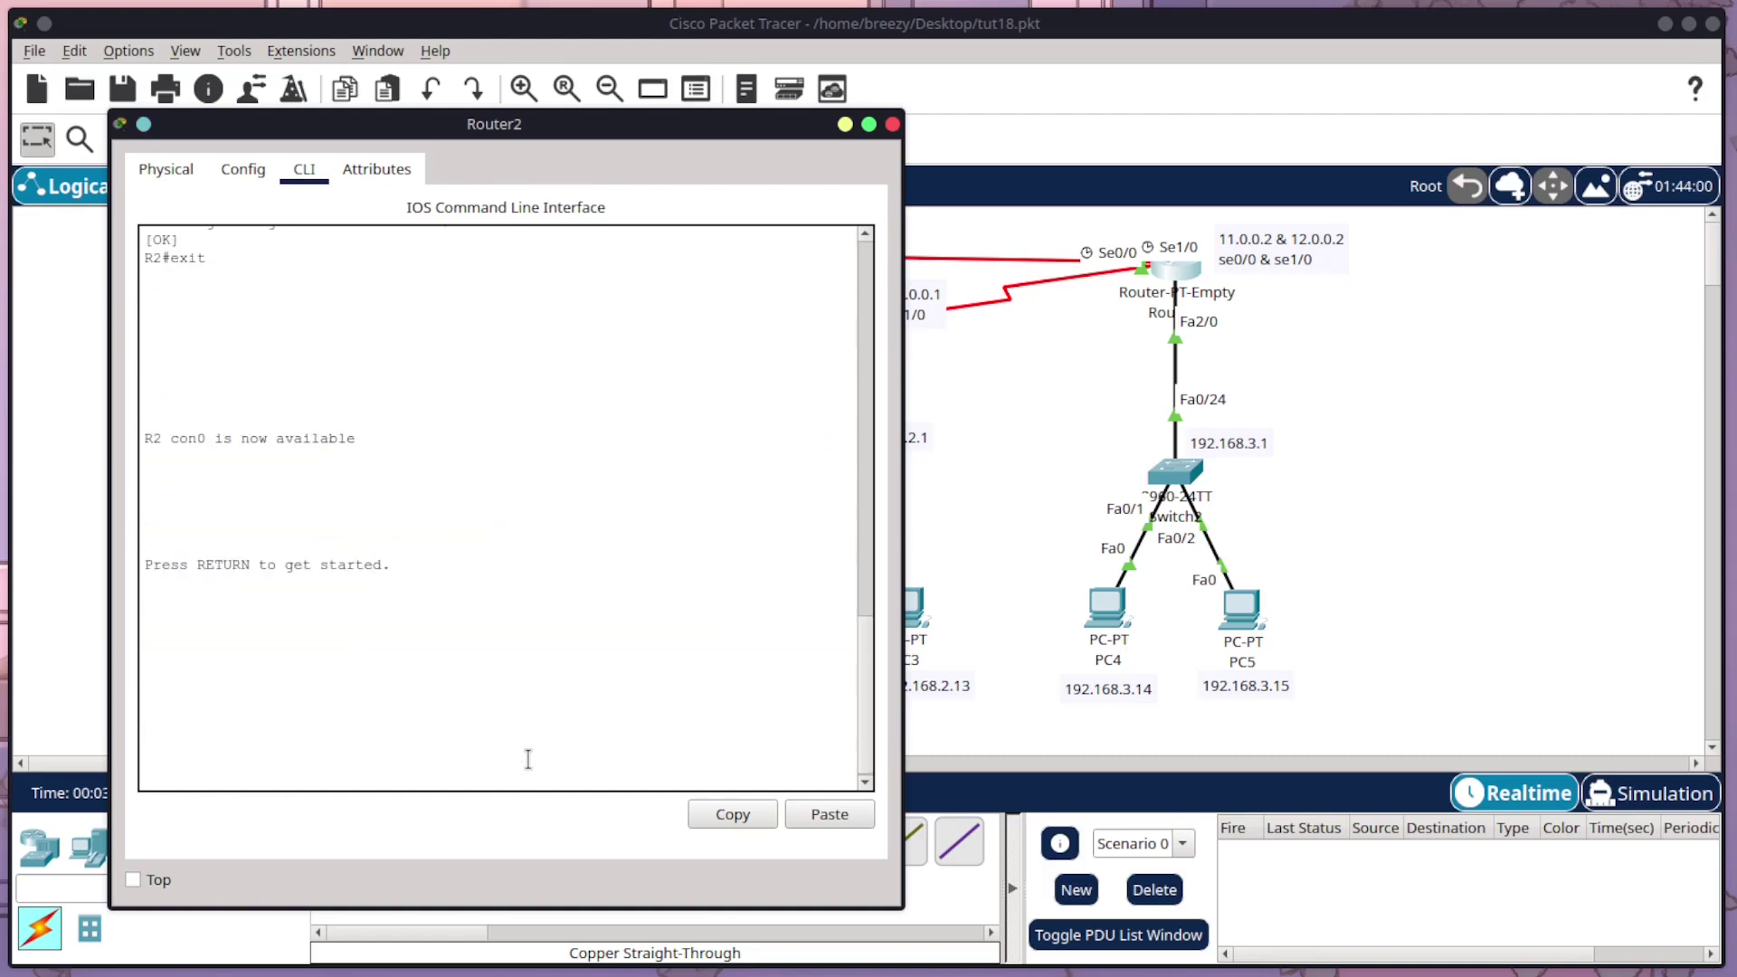
Step: Close Router2 and rerun PC0's ping to 192.168.2.12, which now succeeds
left_click(895, 124)
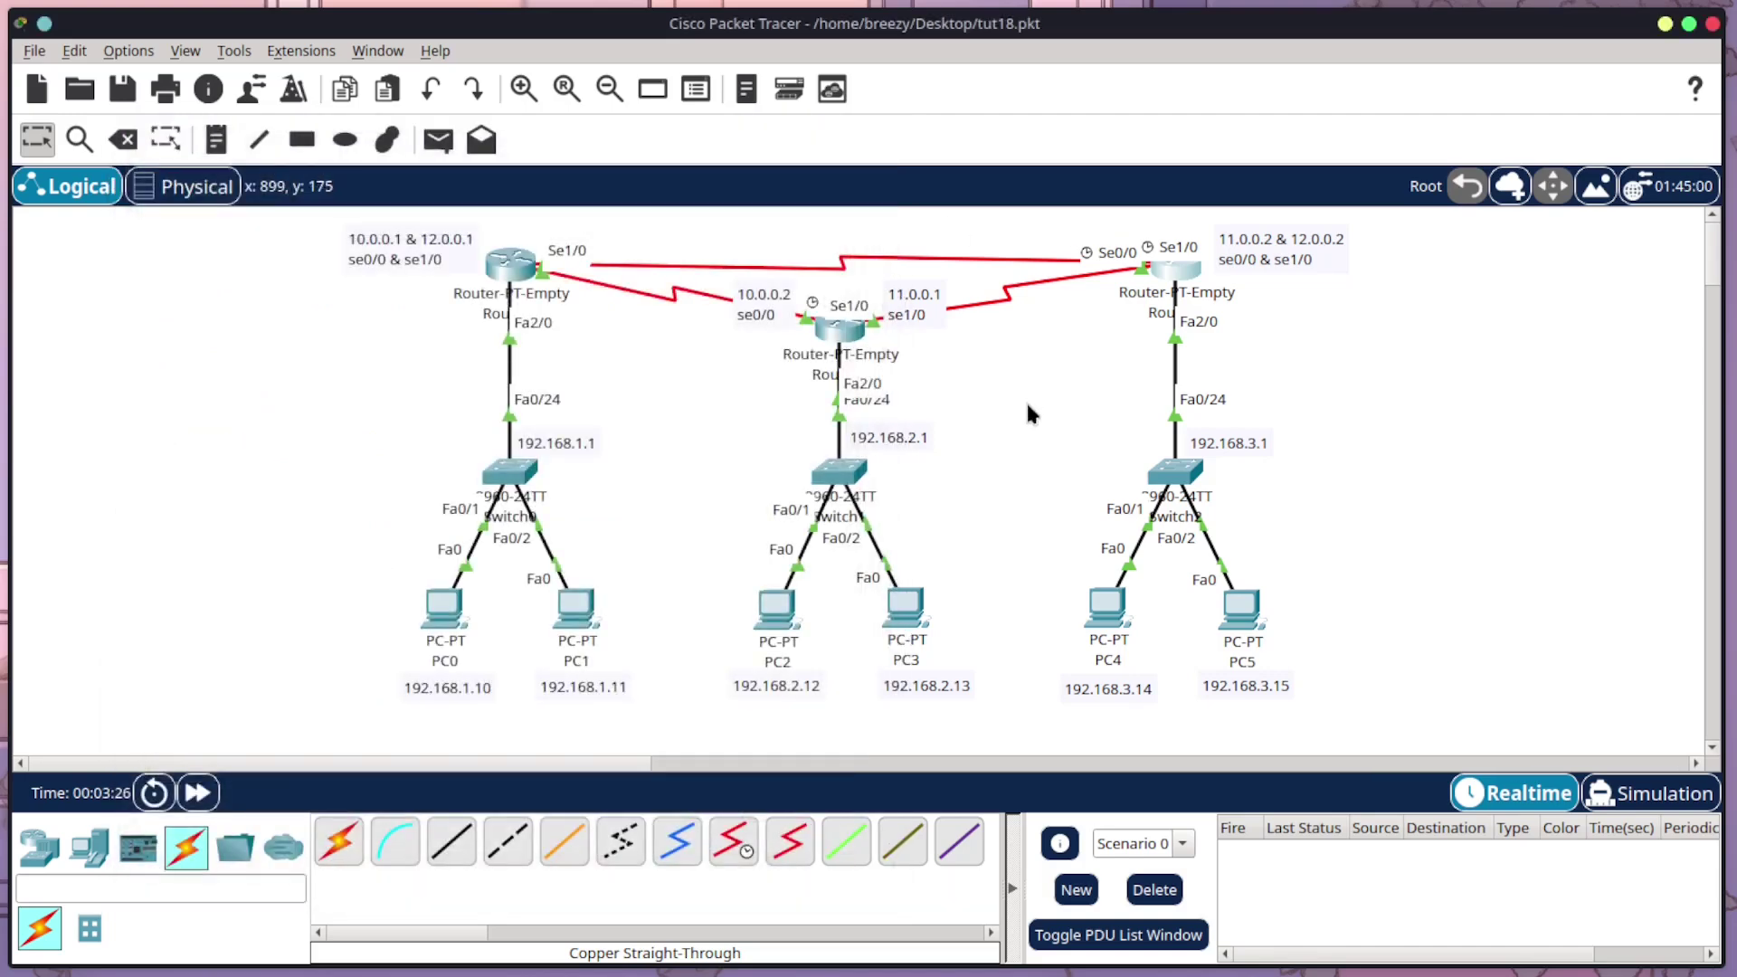
left_click(443, 608)
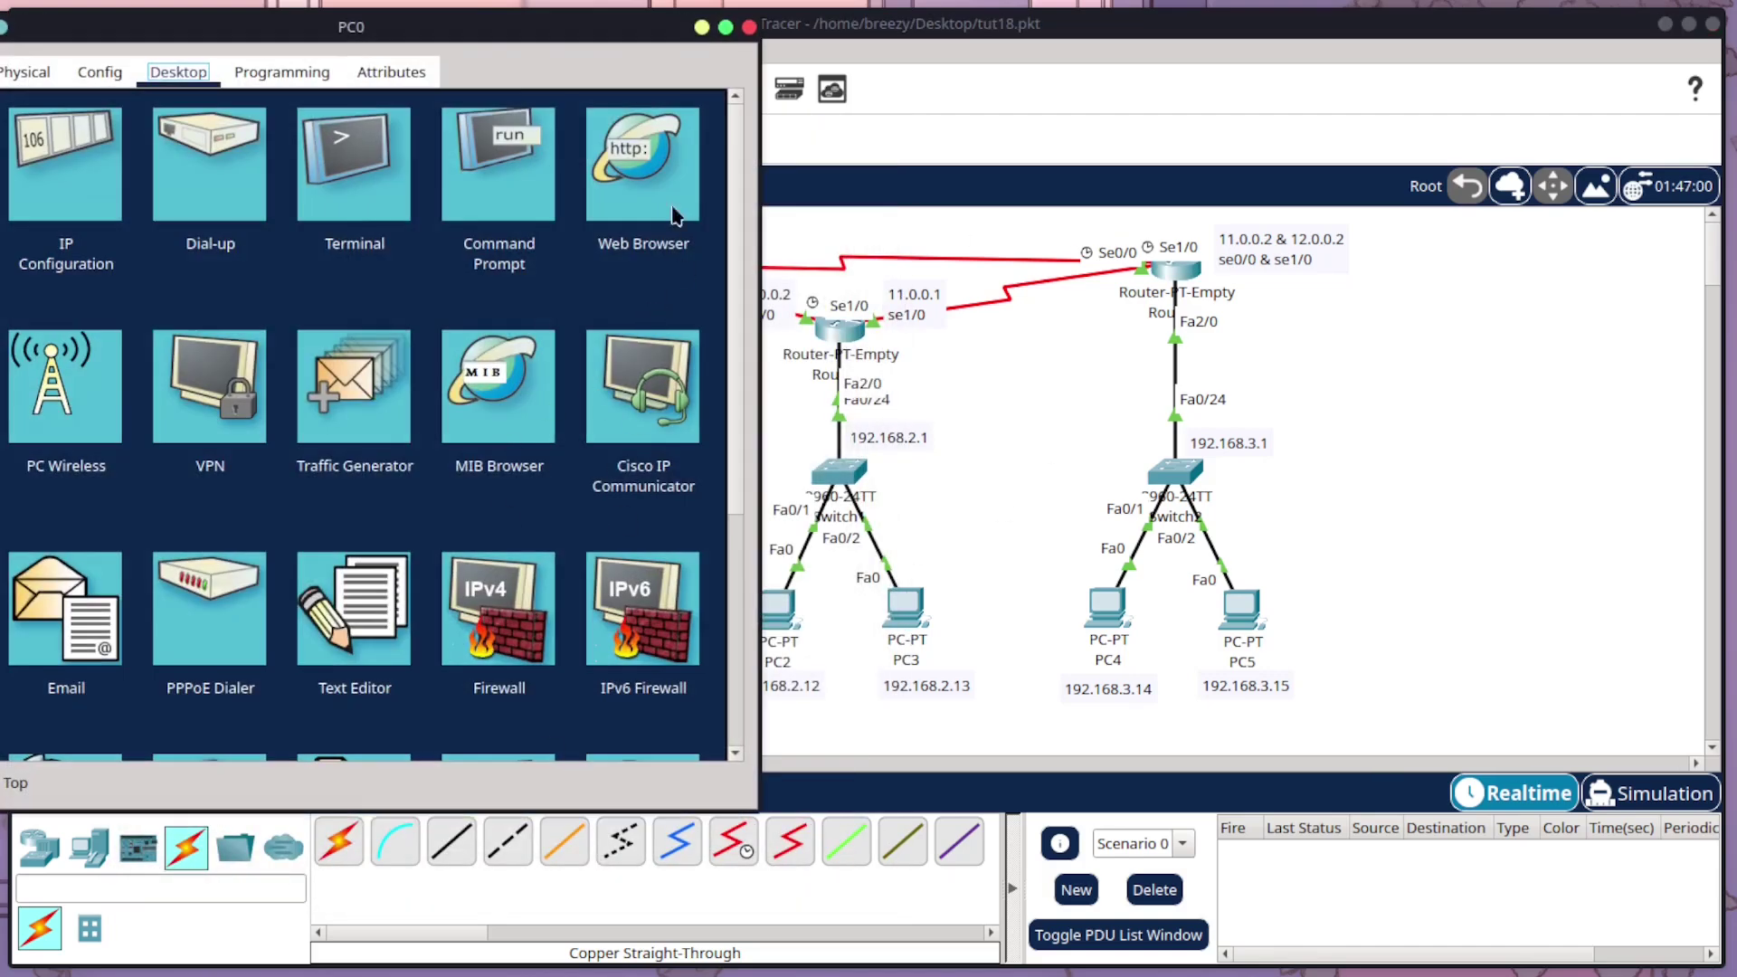
left_click(498, 163)
left_click_drag(459, 26, 662, 98)
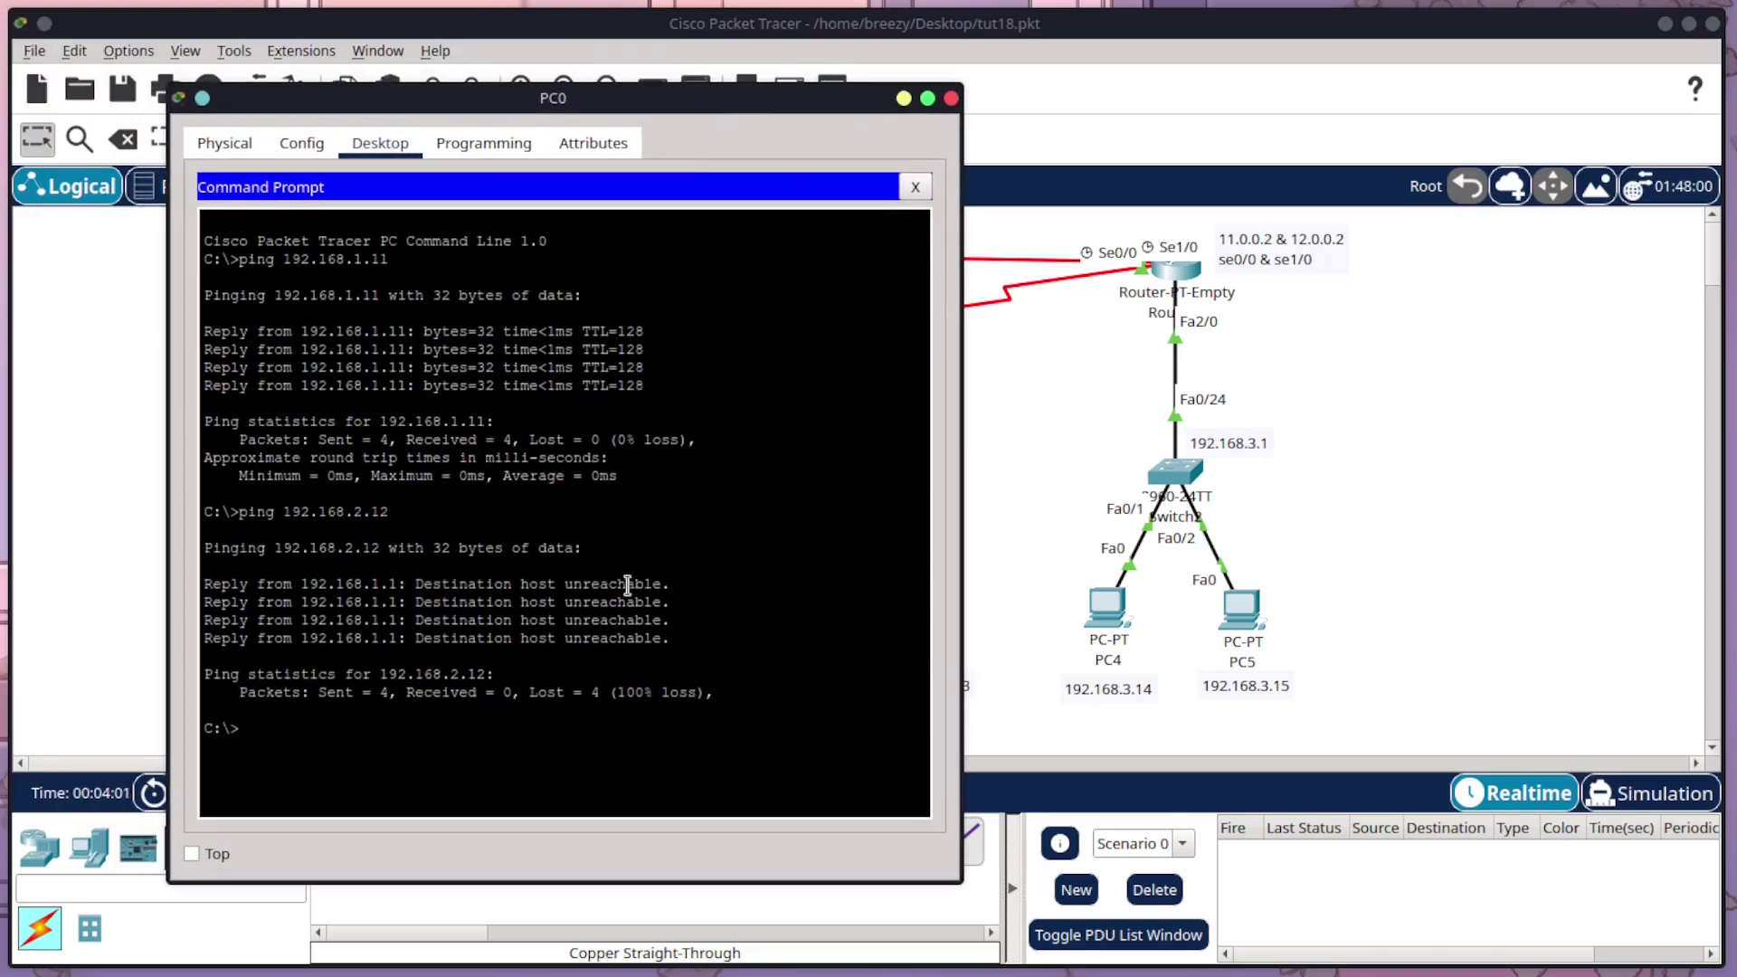
key("Up")
key("Return")
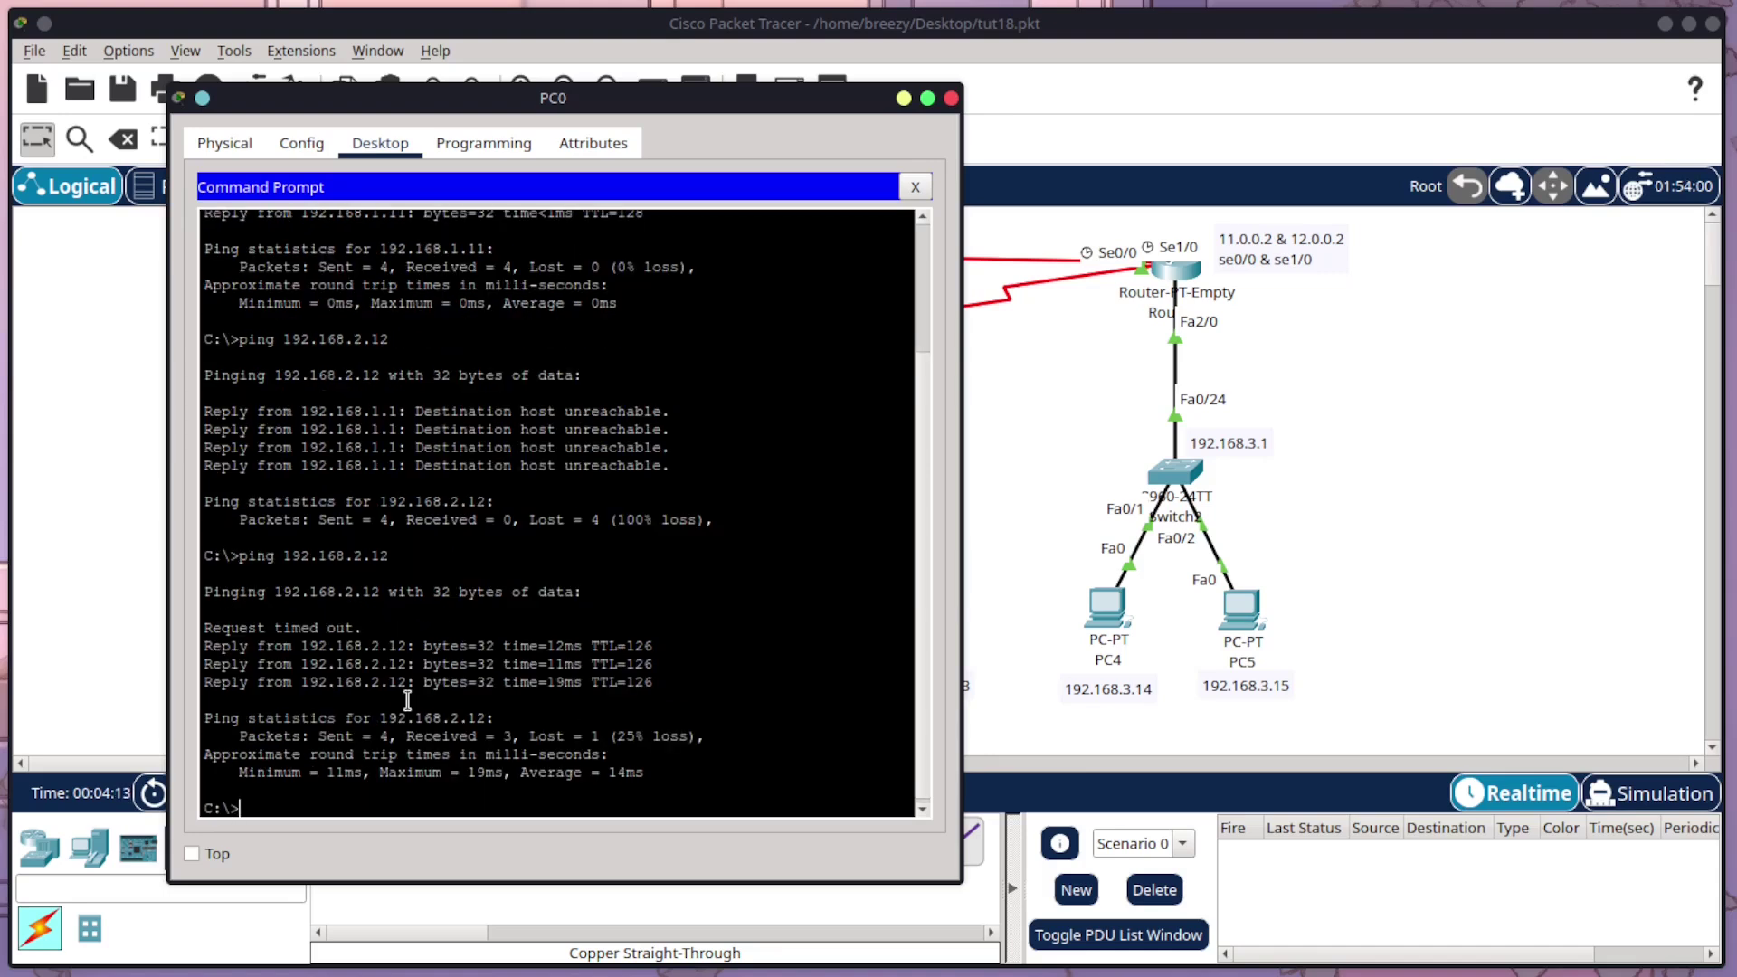
Step: Ping PC4 at 192.168.3.14 twice from PC0, the second with 0% loss
key("Up")
type("3.14")
key("Return")
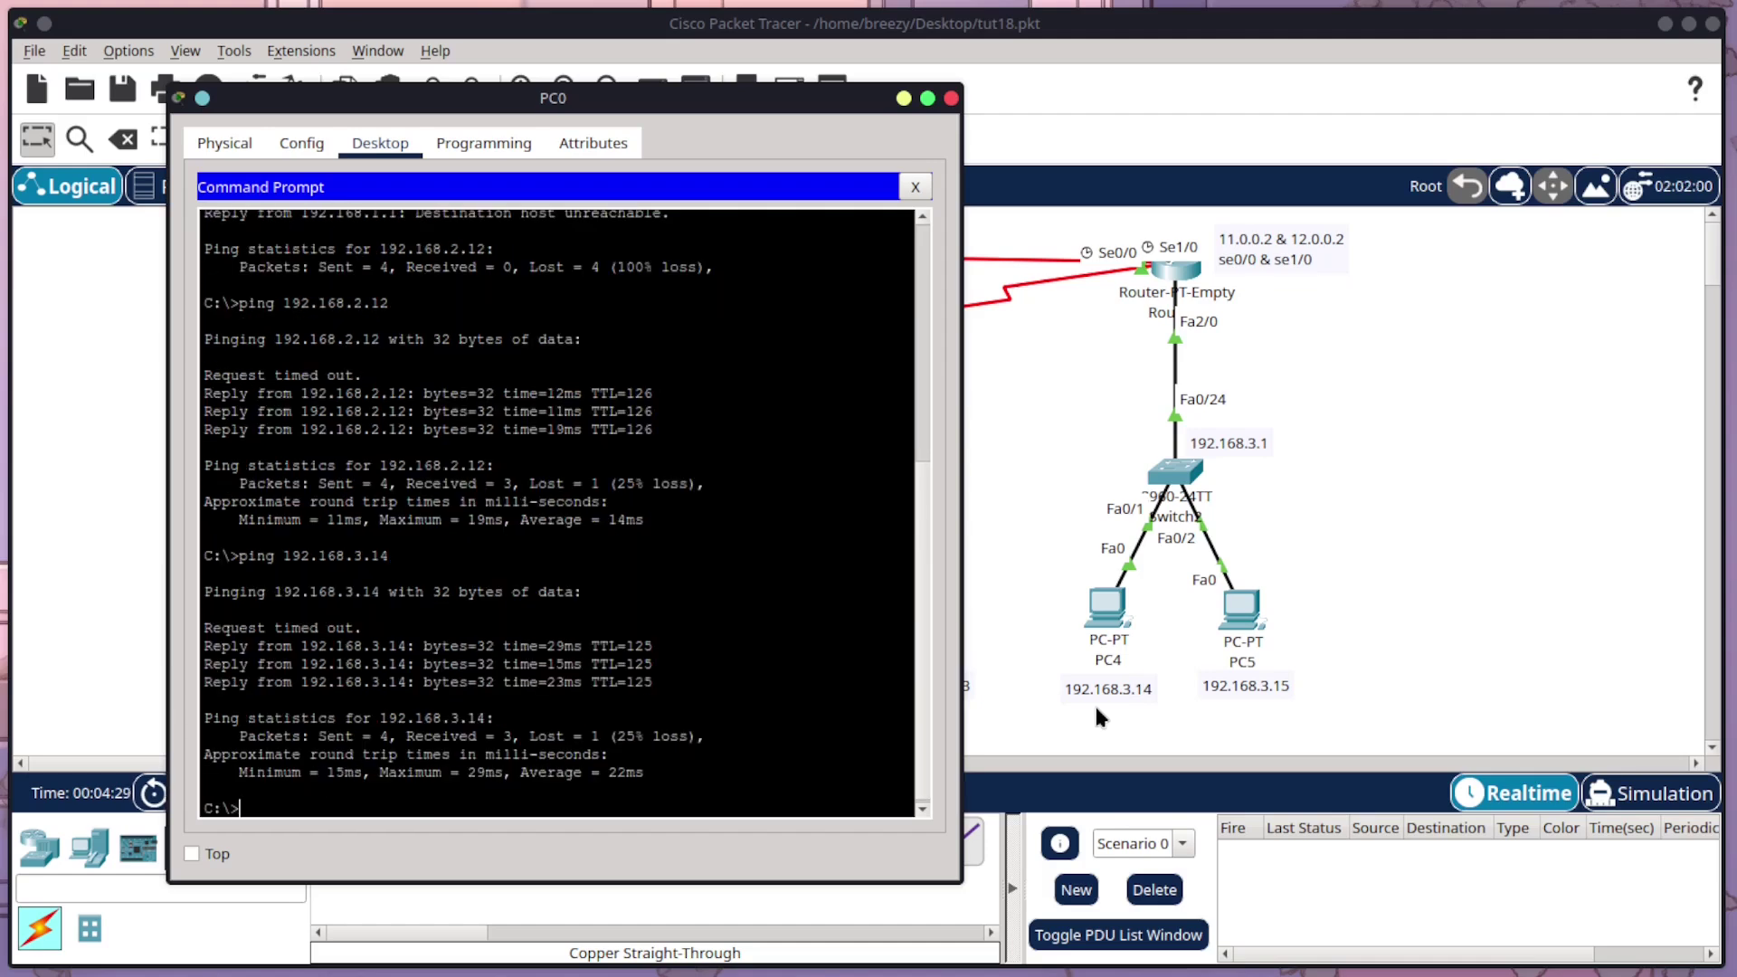
key("Up")
key("Return")
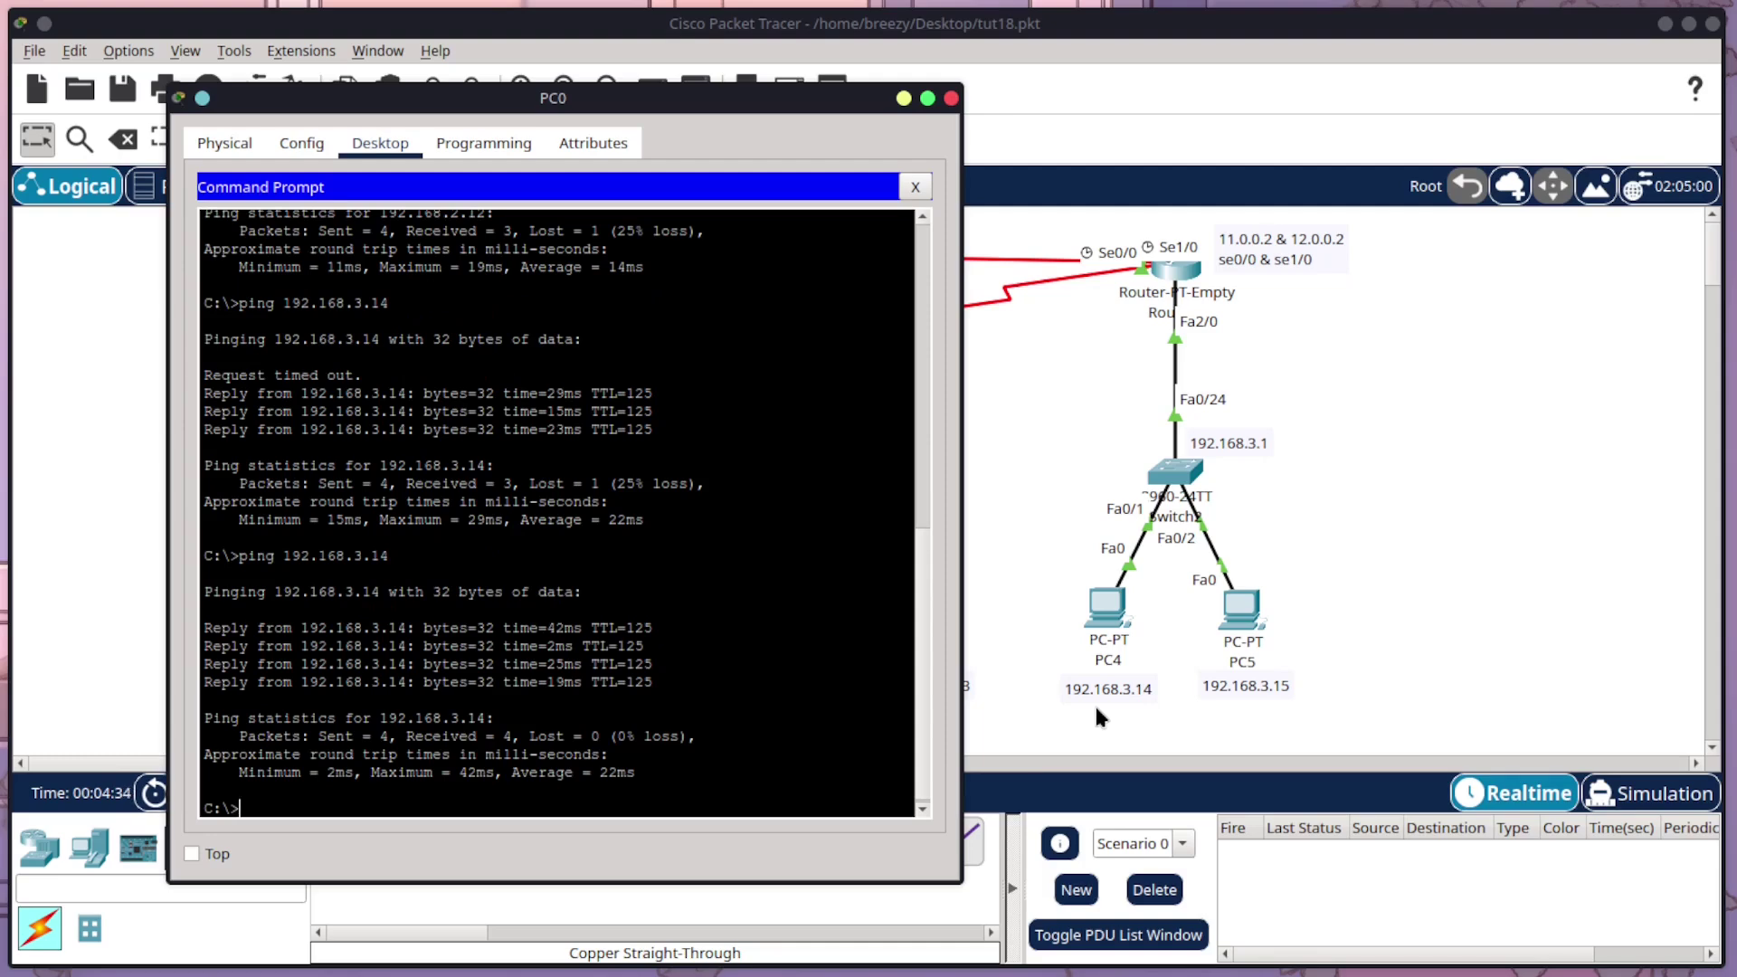
Step: Switch to Simulation mode, add a simple PDU from PC0 to PC5, and play then pause
left_click(950, 99)
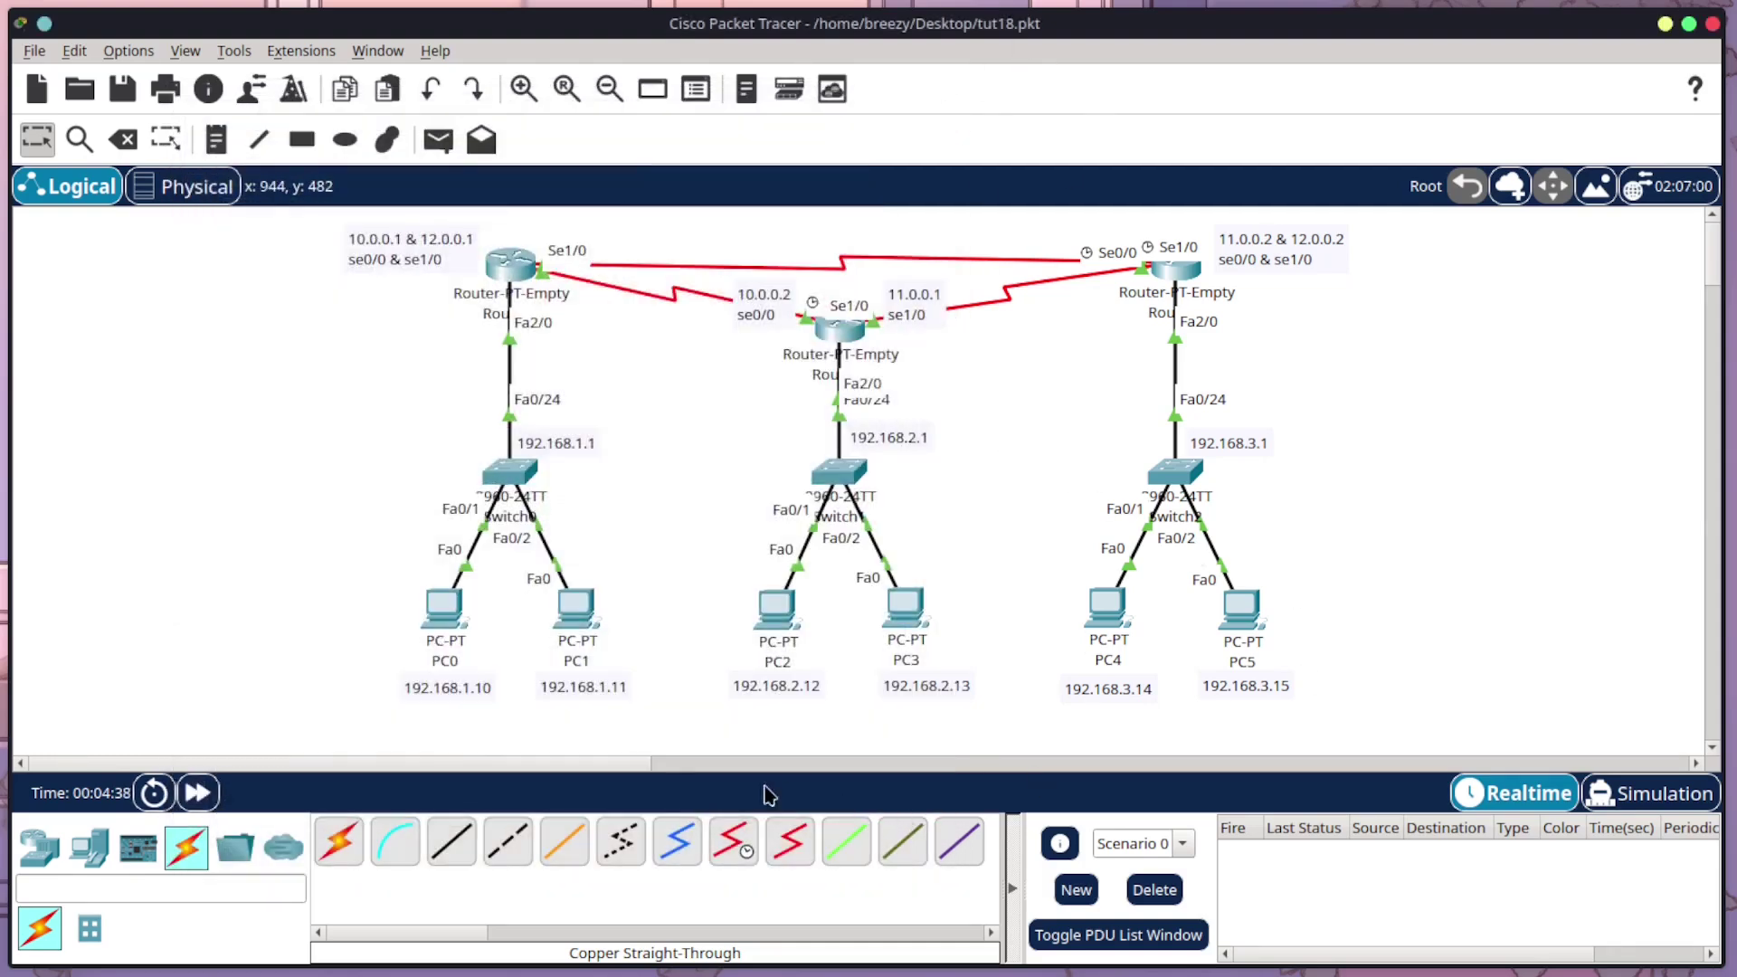
left_click_drag(639, 764, 710, 764)
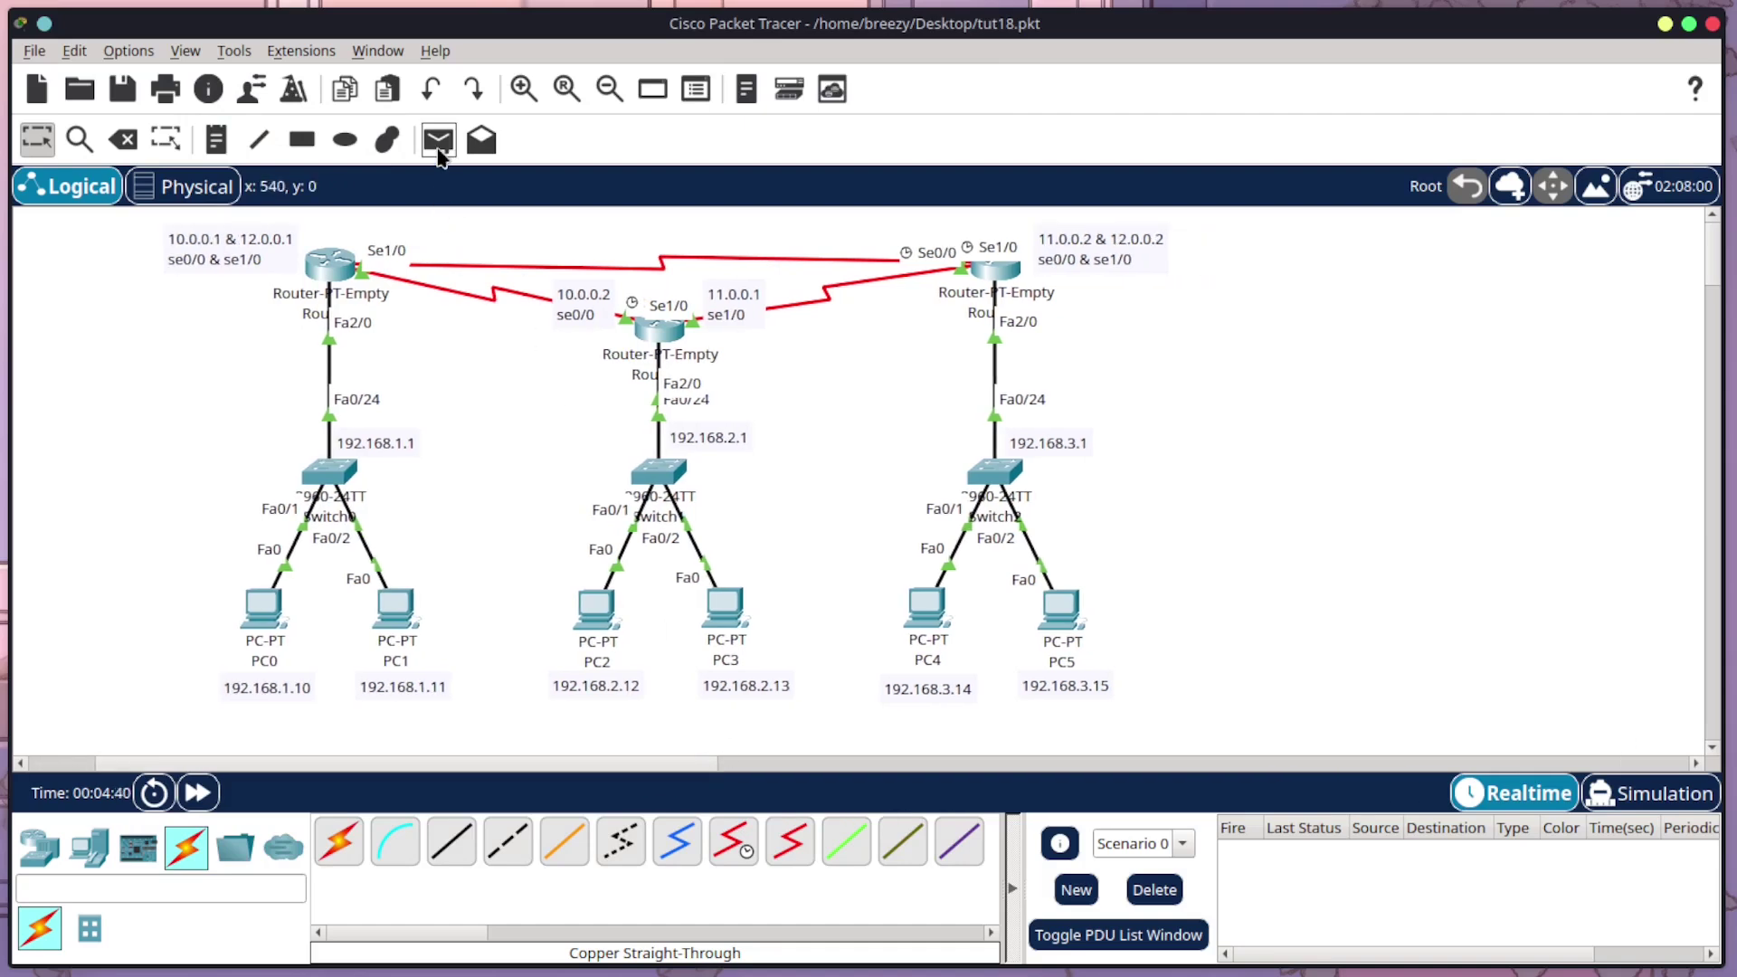
left_click(1660, 794)
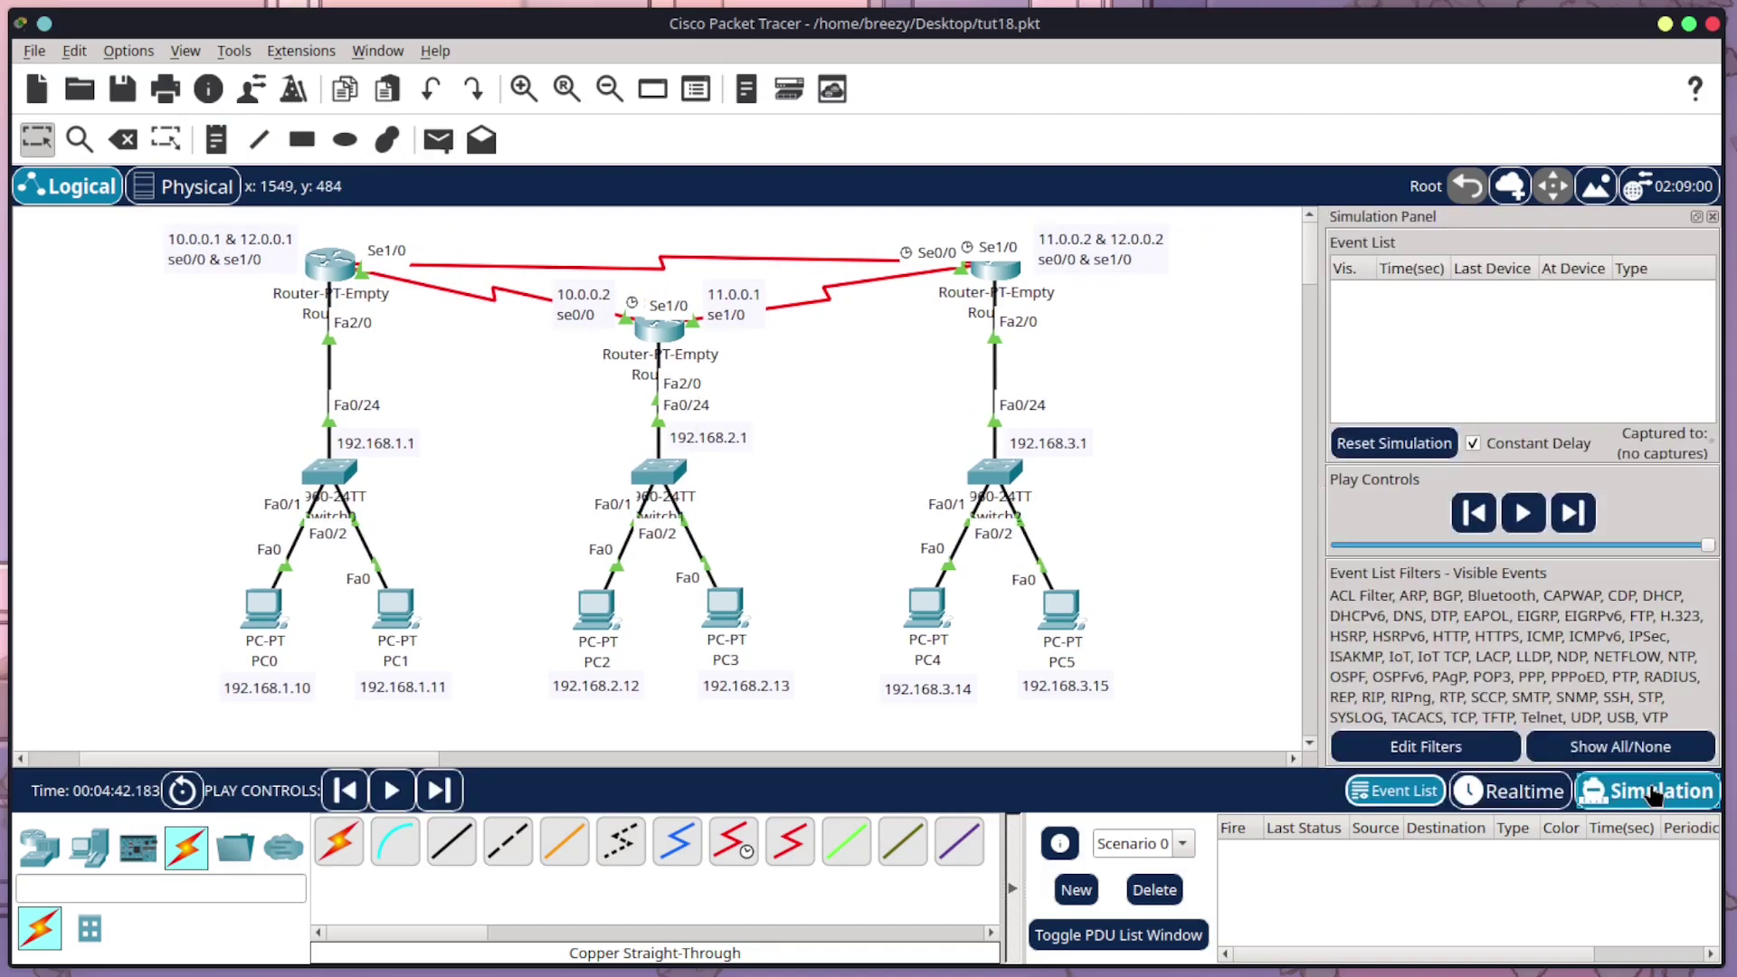
left_click(439, 139)
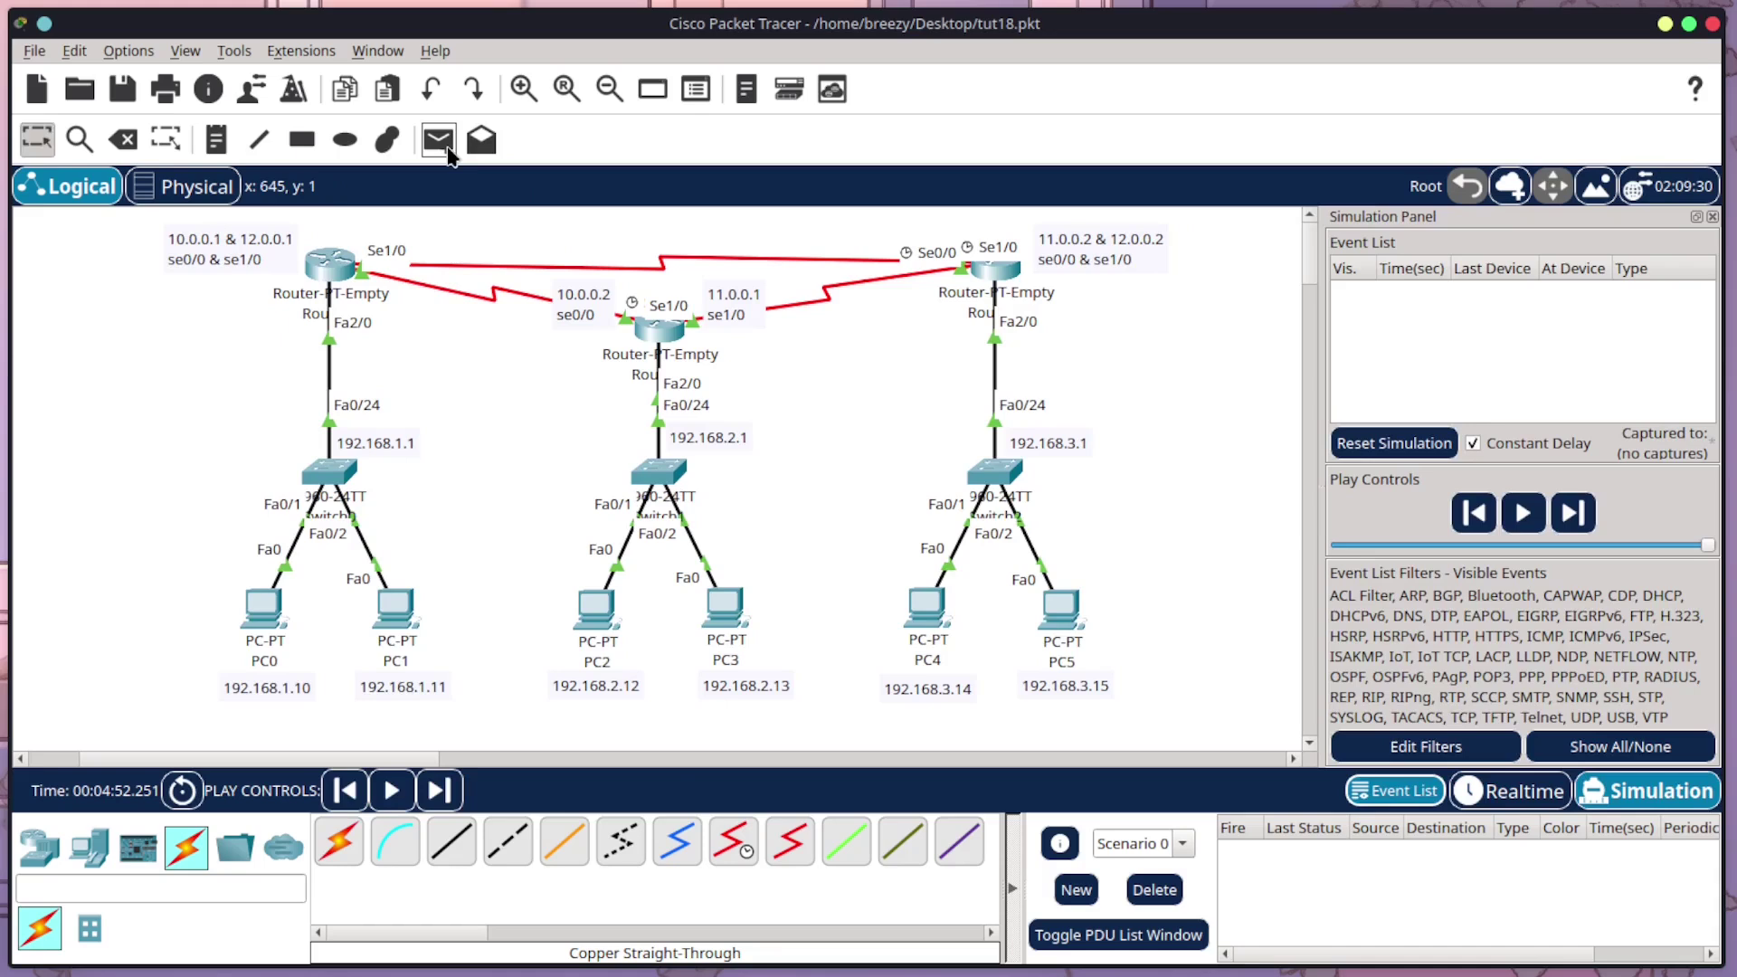
left_click(267, 610)
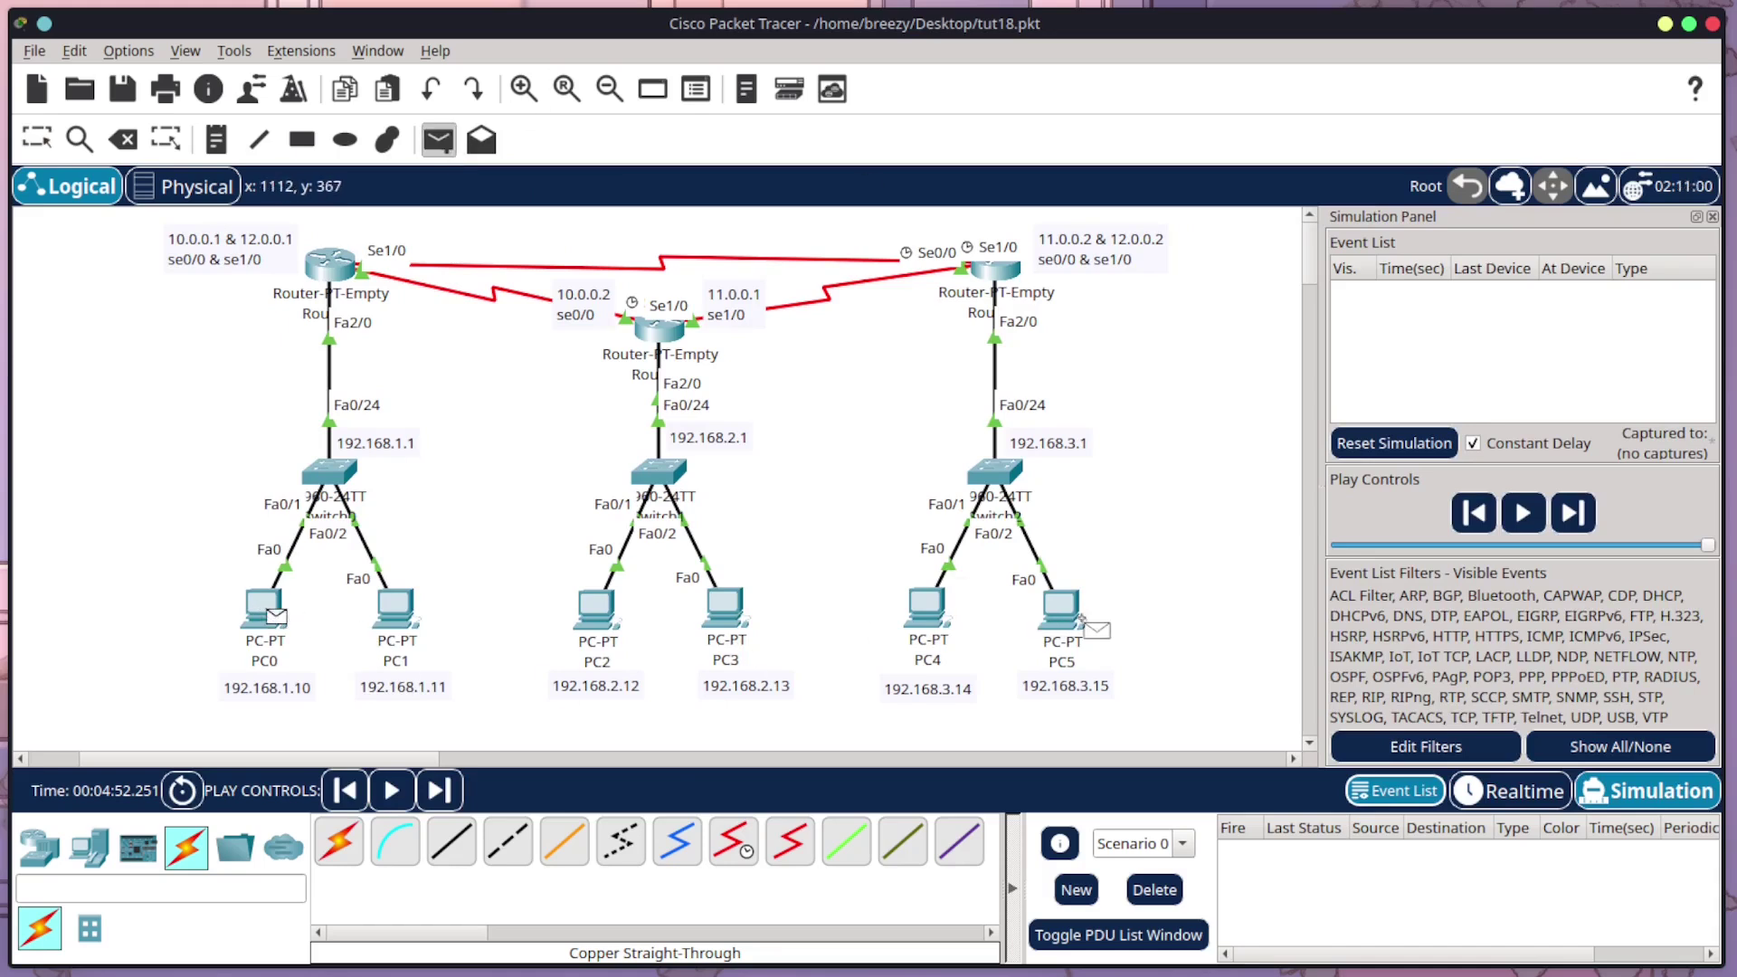
left_click(1063, 619)
left_click(1524, 513)
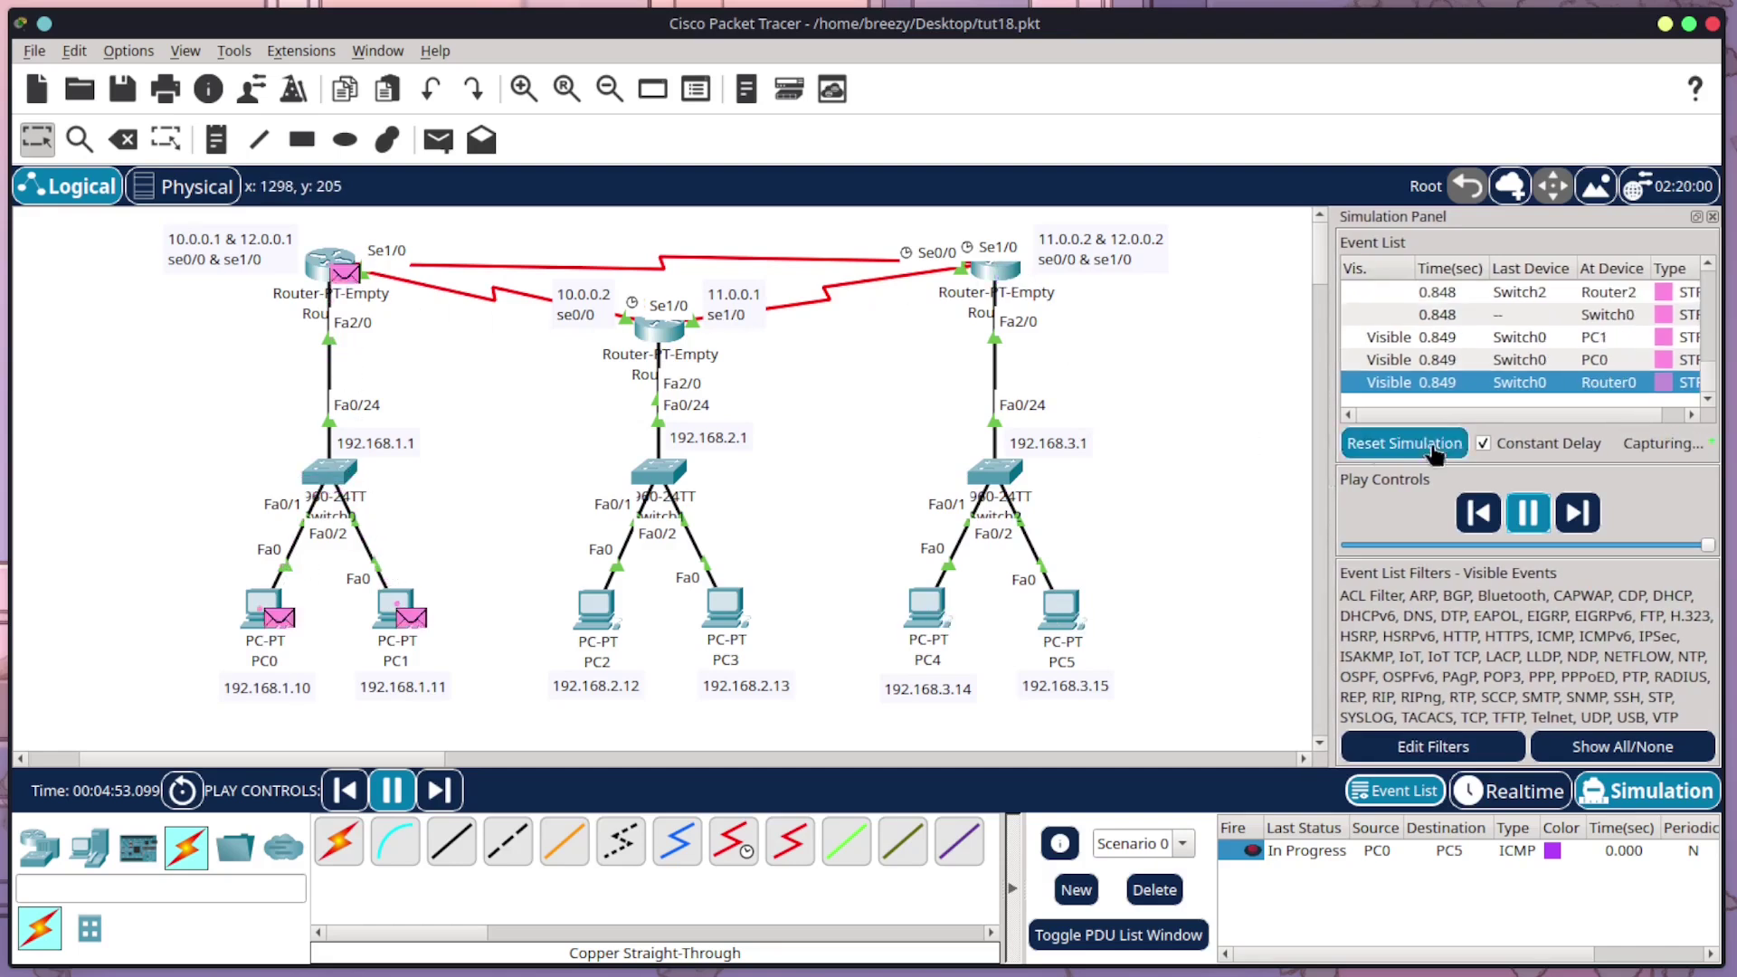
left_click(1529, 514)
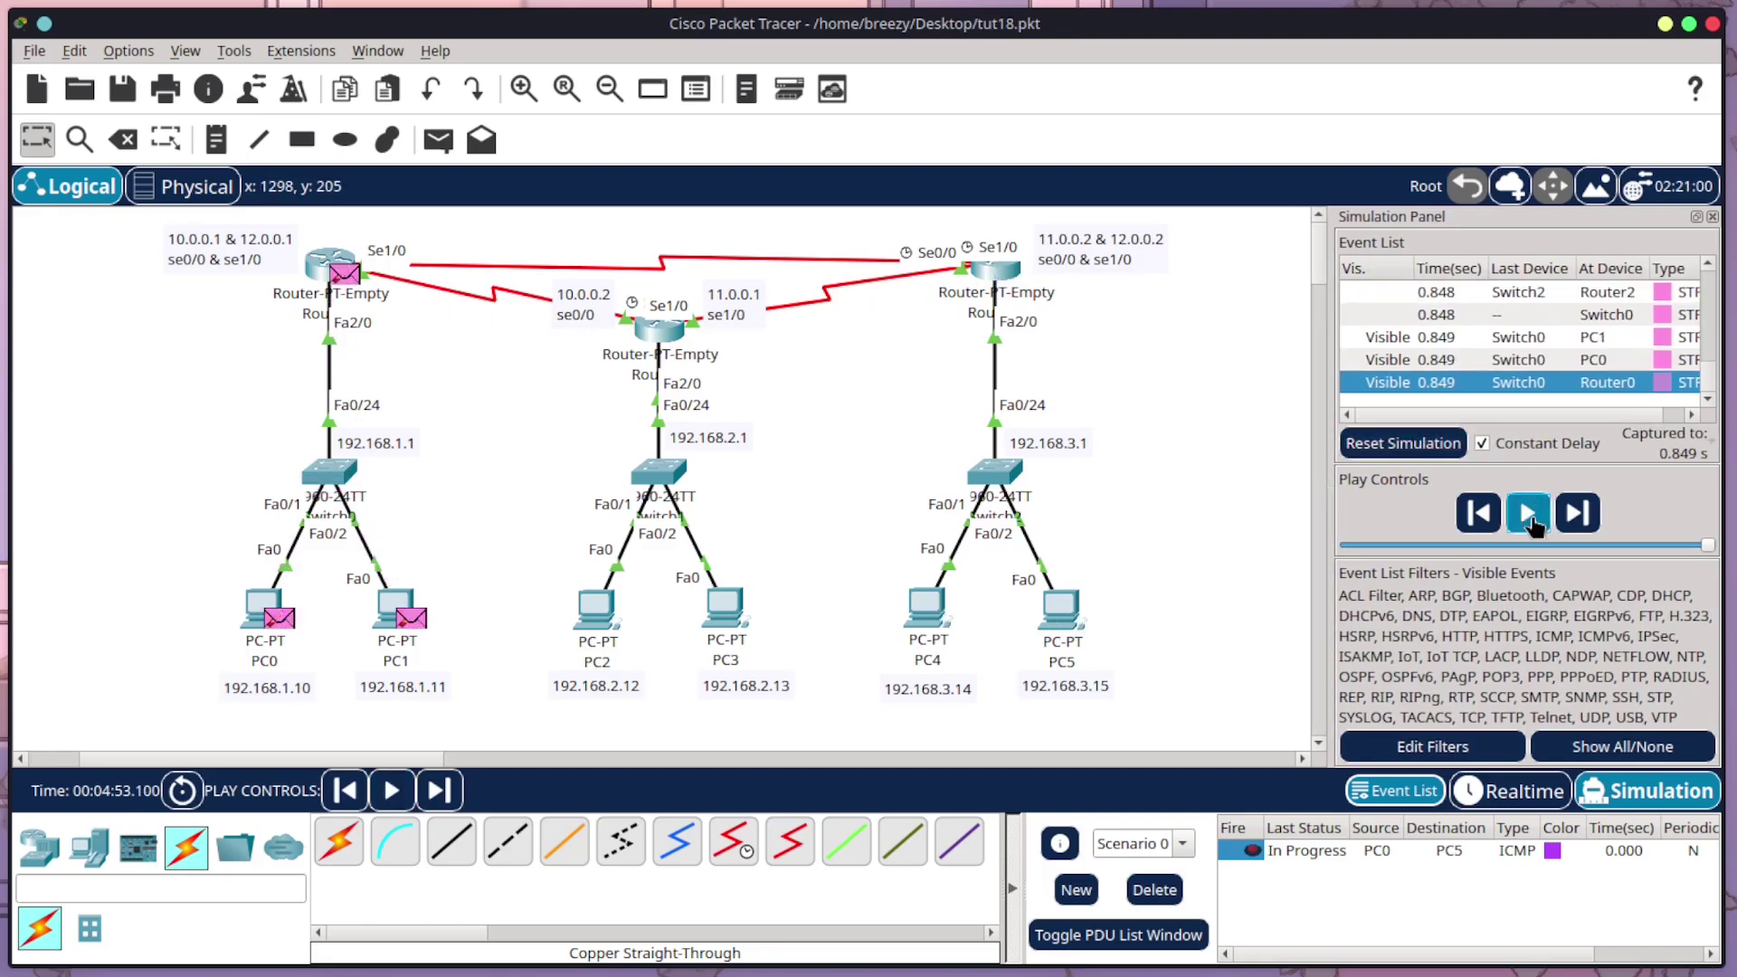
Step: Replace the test packet with a new PC0-to-PC5 PDU and run it until Successful
left_click(1147, 889)
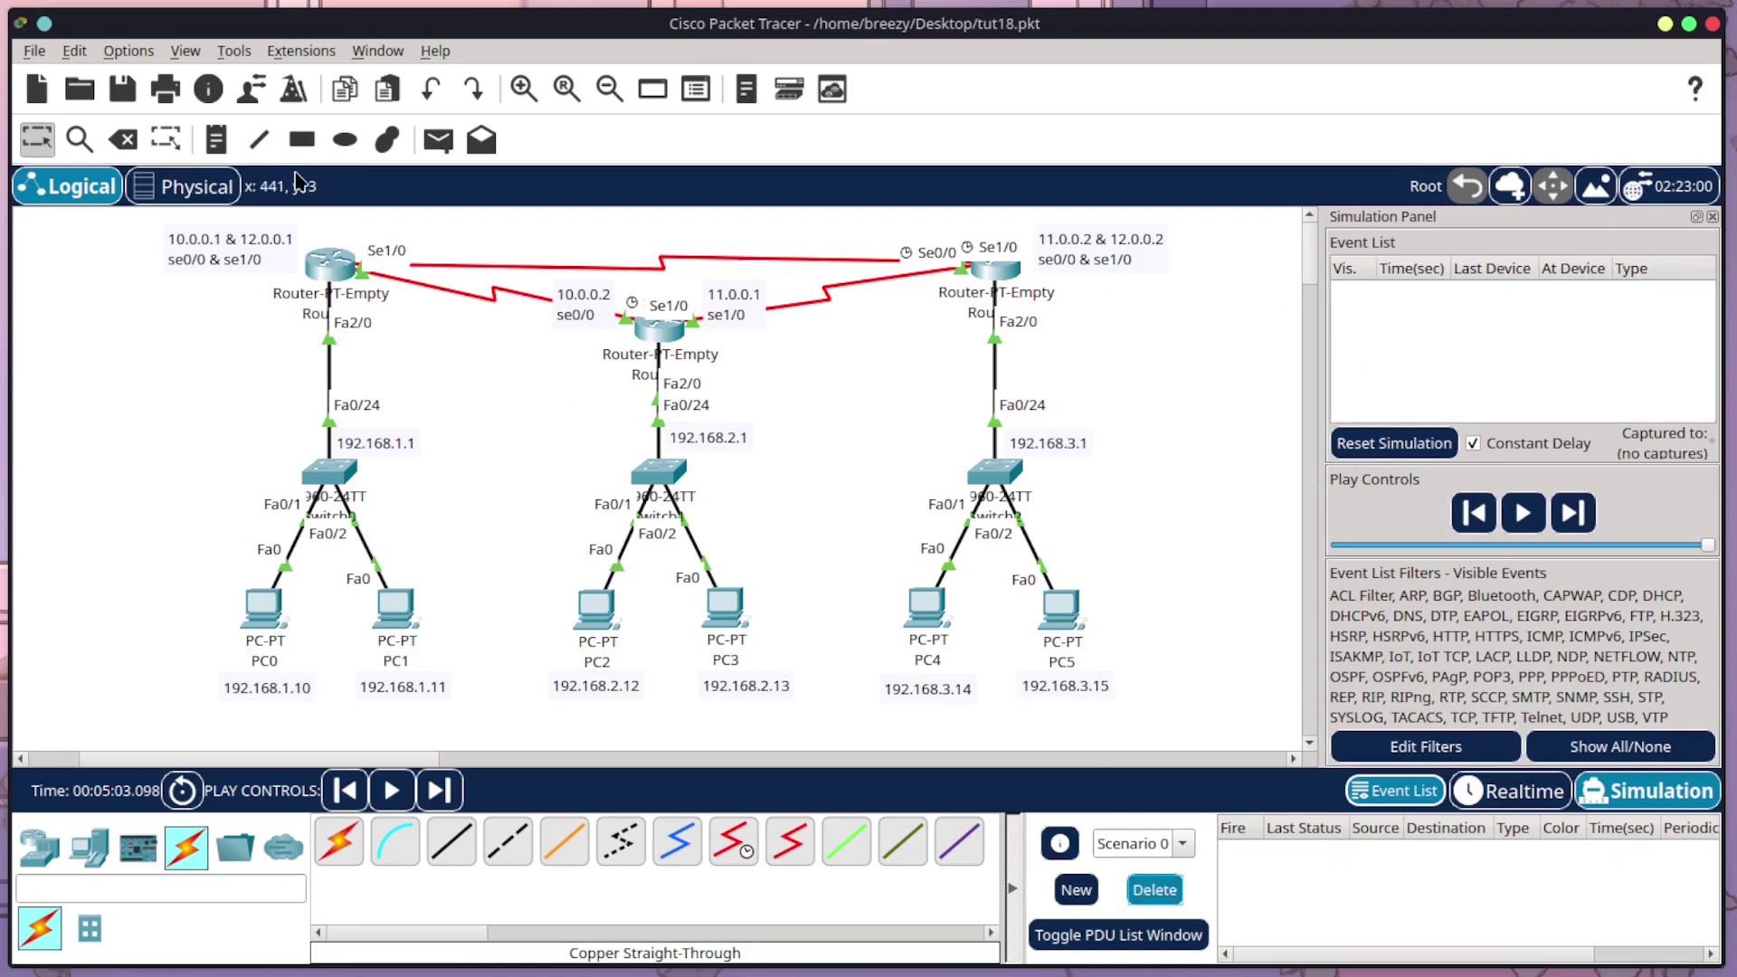
left_click(438, 139)
left_click(262, 608)
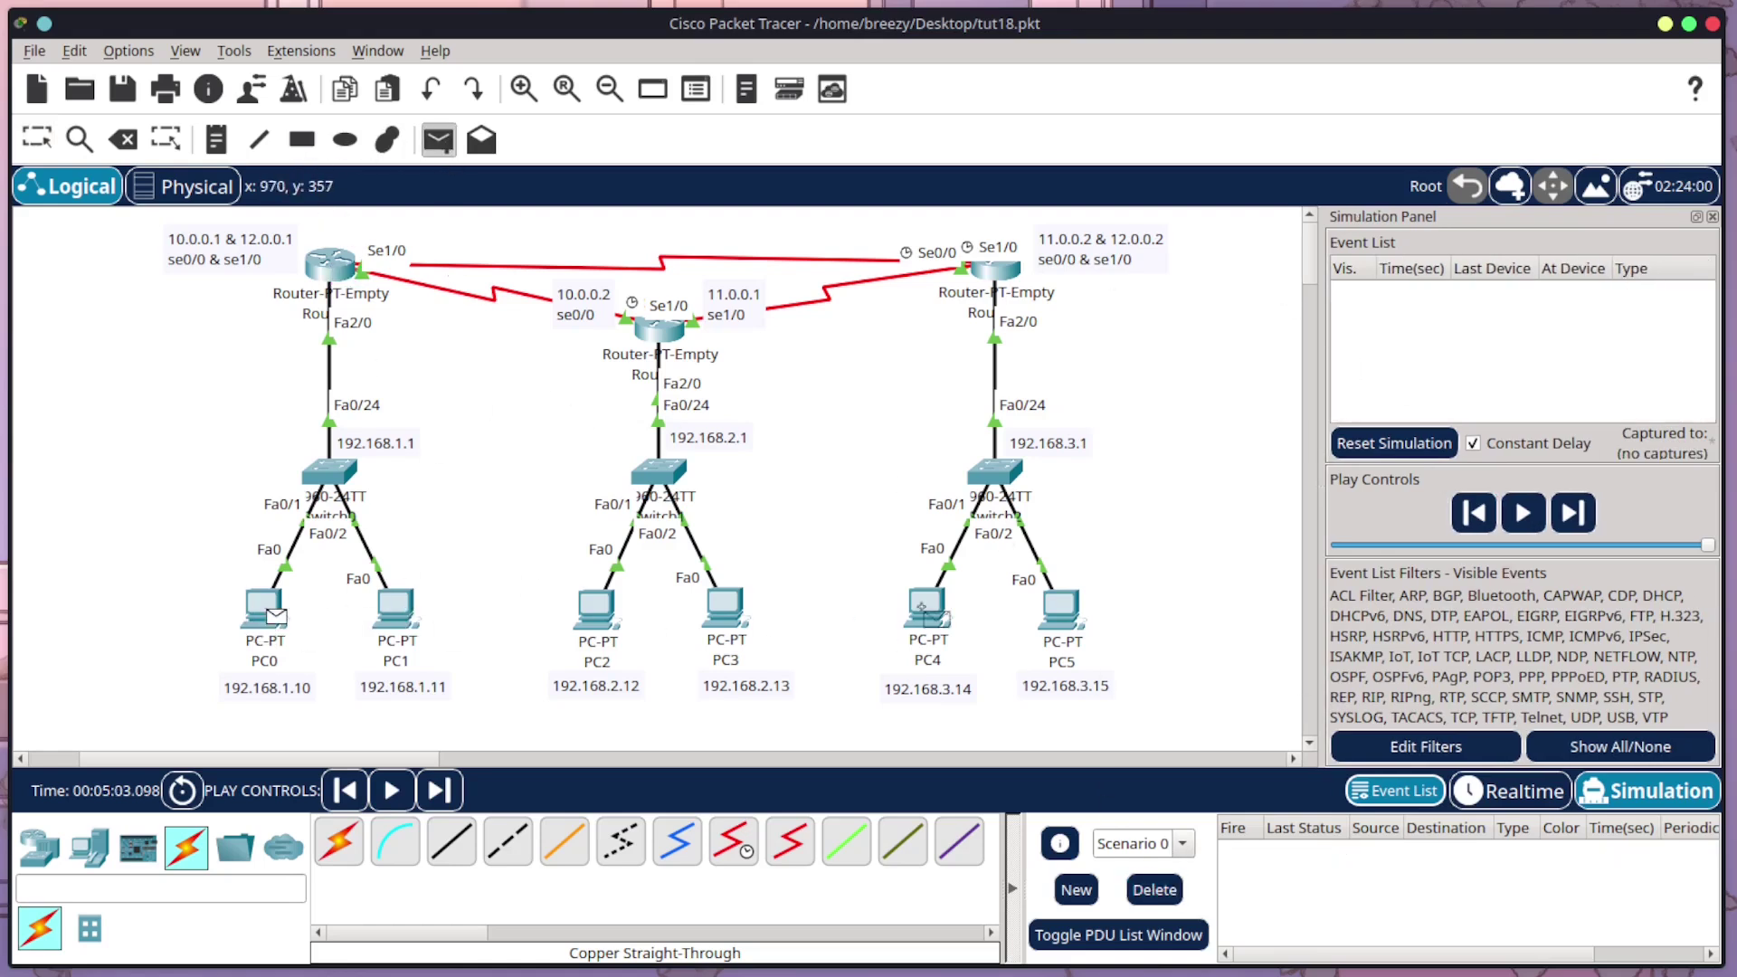
left_click(1060, 607)
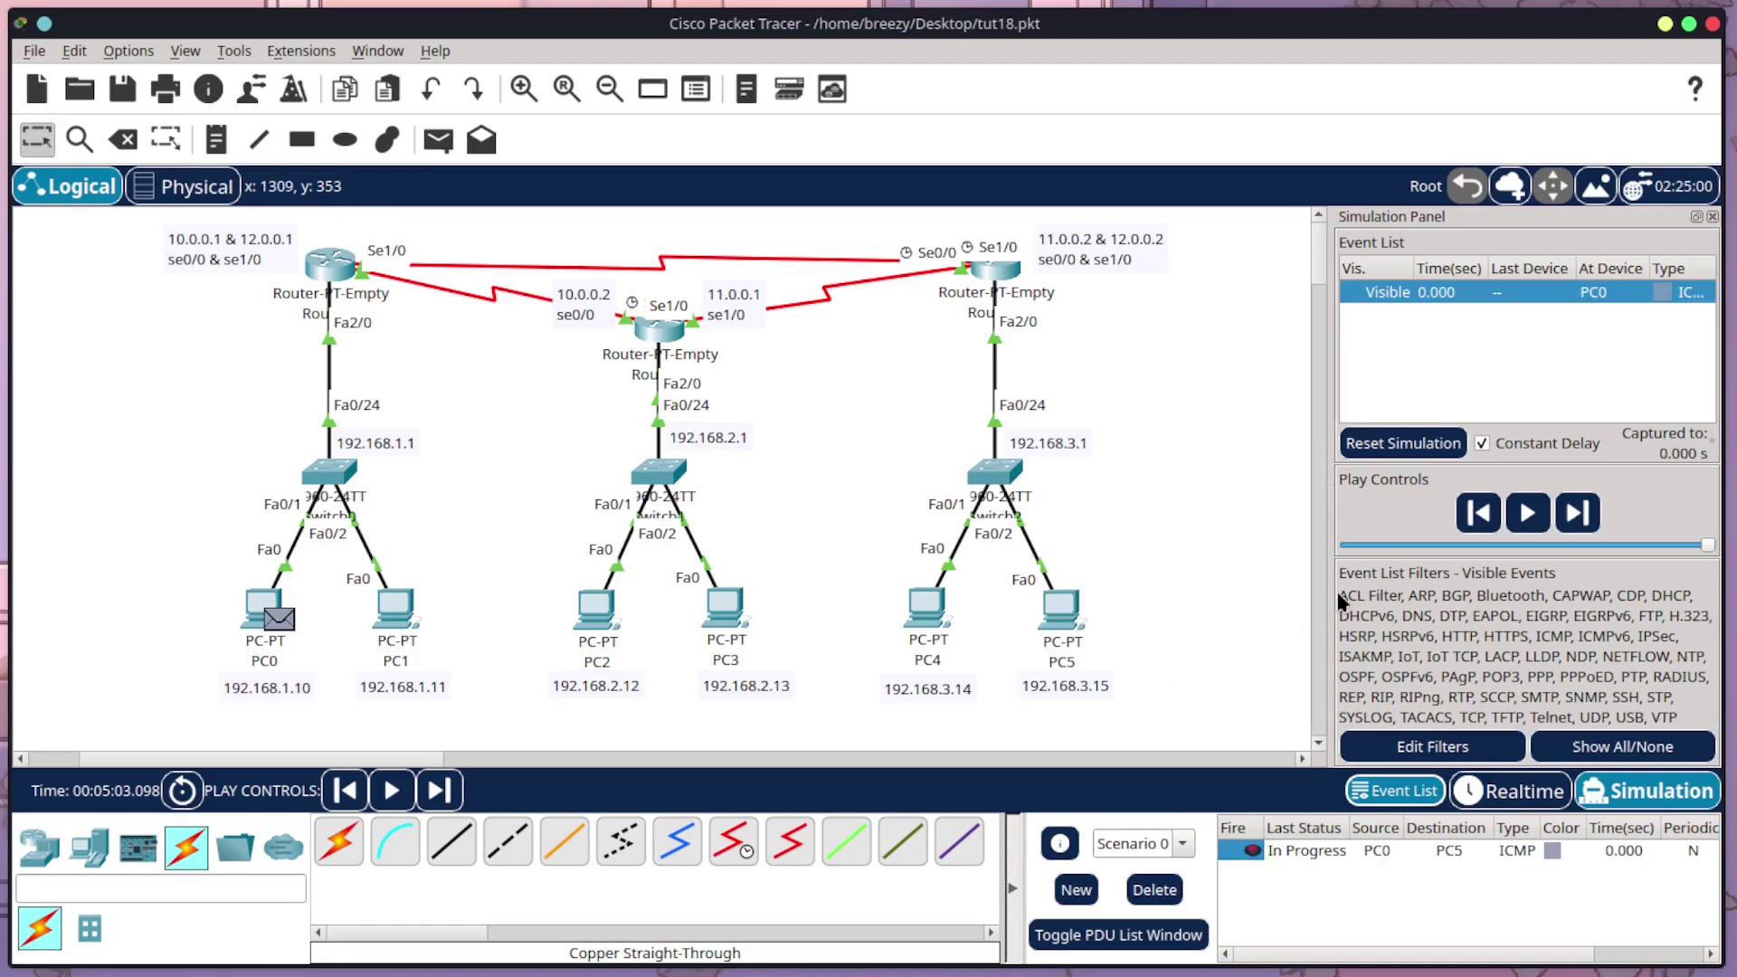
left_click(1528, 512)
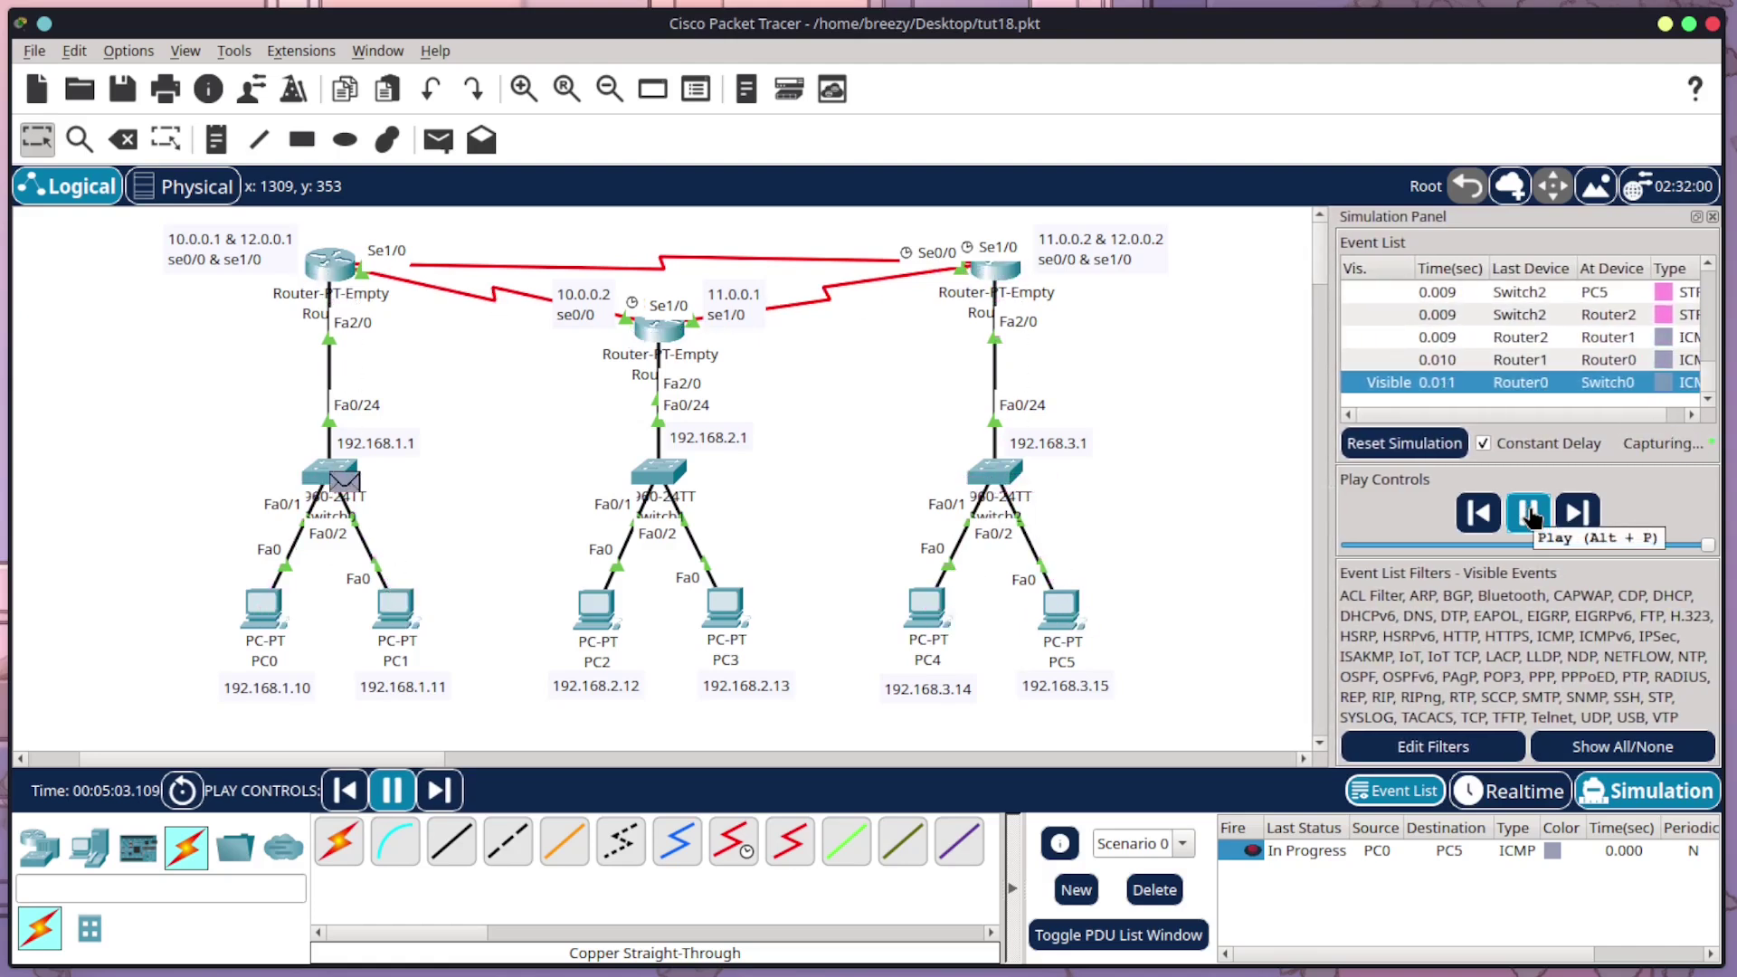
left_click(1528, 513)
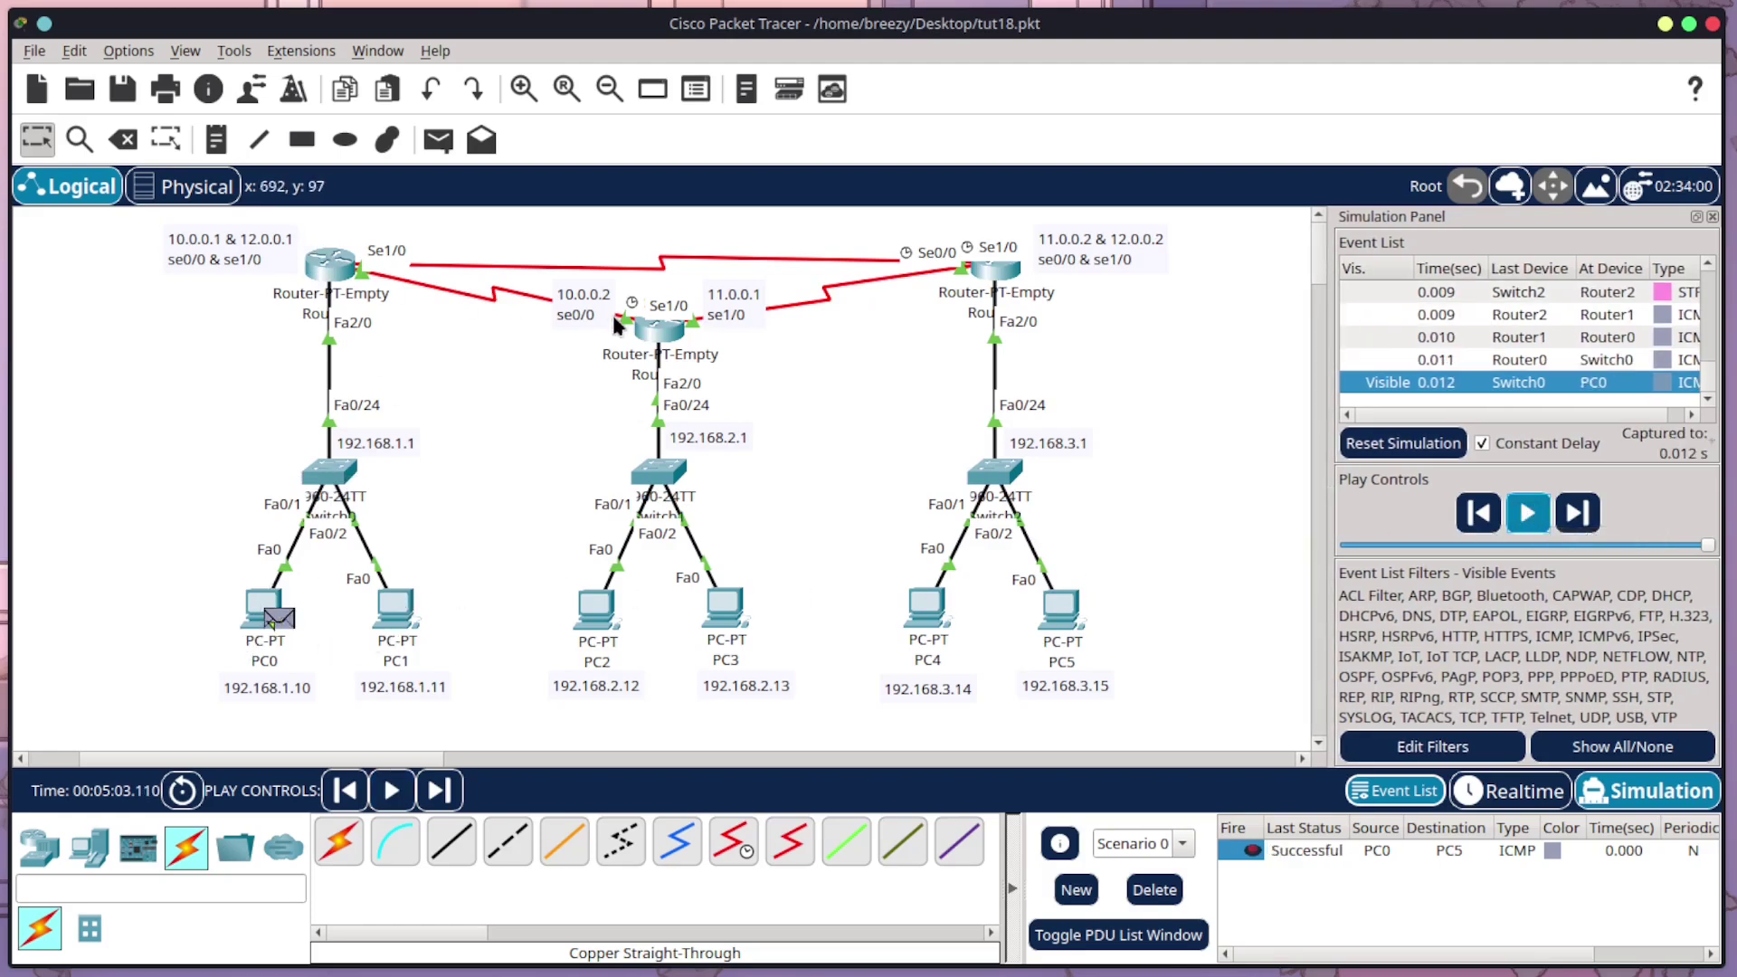
Step: Bring up Router0's CLI, centred on screen, with a fresh console prompt
left_click(328, 282)
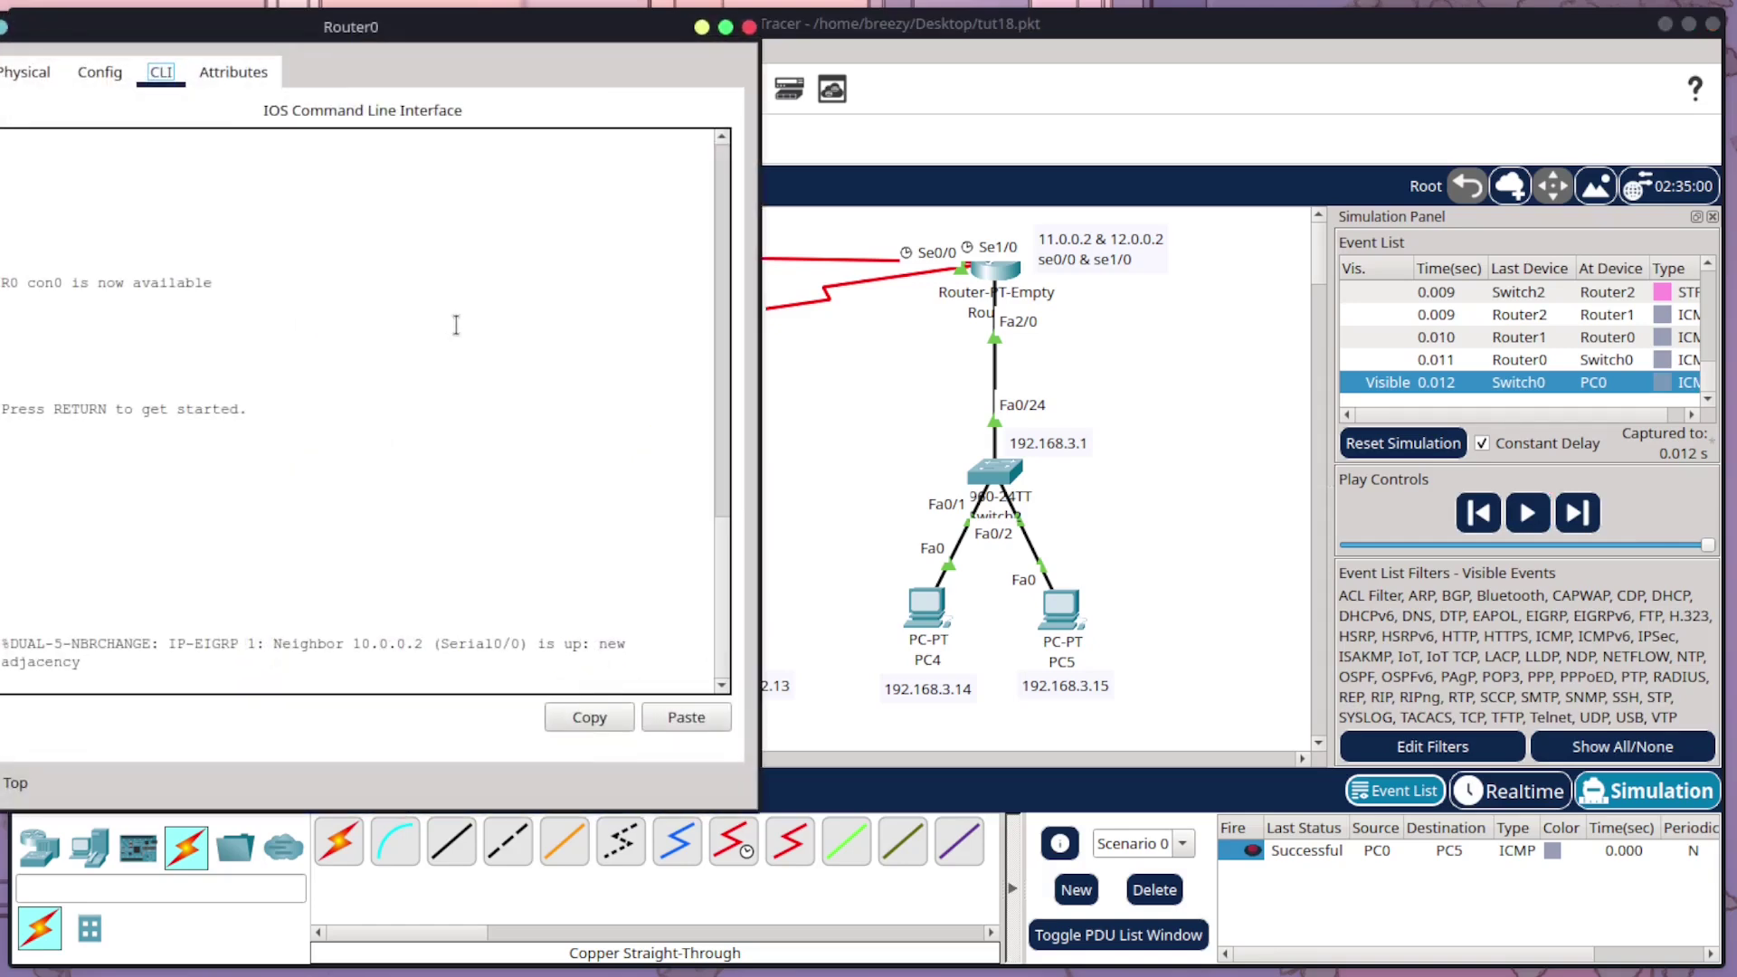
scroll(270, 463, "up", 3)
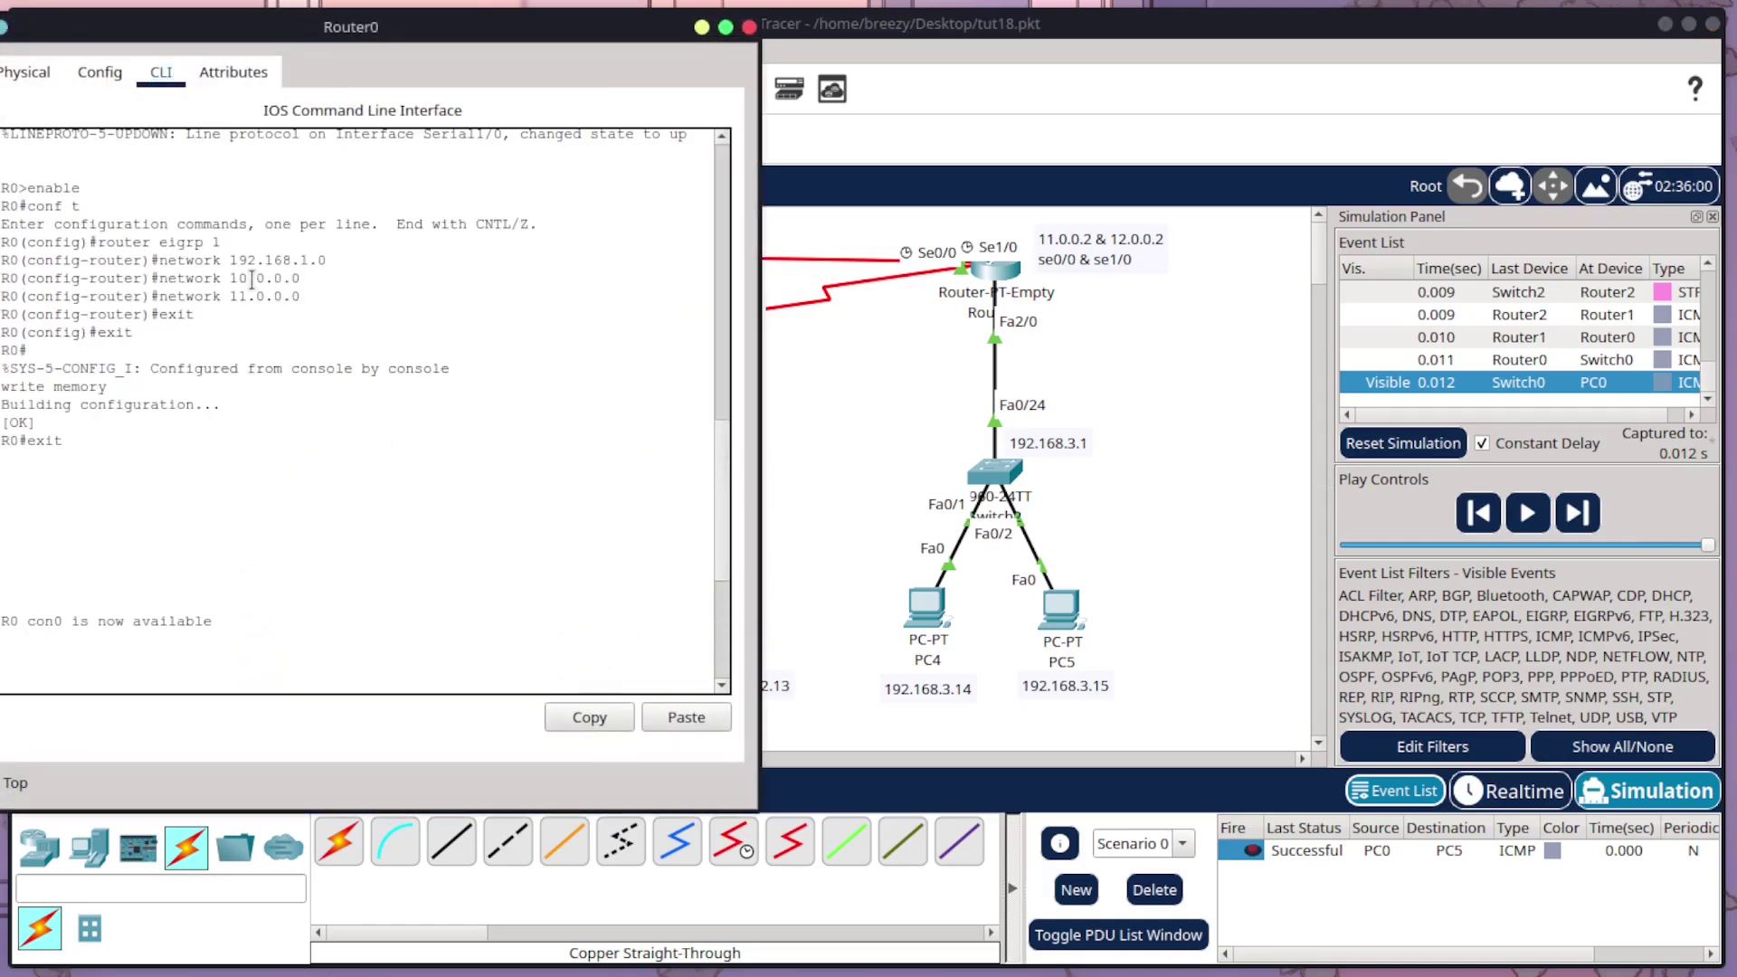
left_click_drag(348, 41, 879, 104)
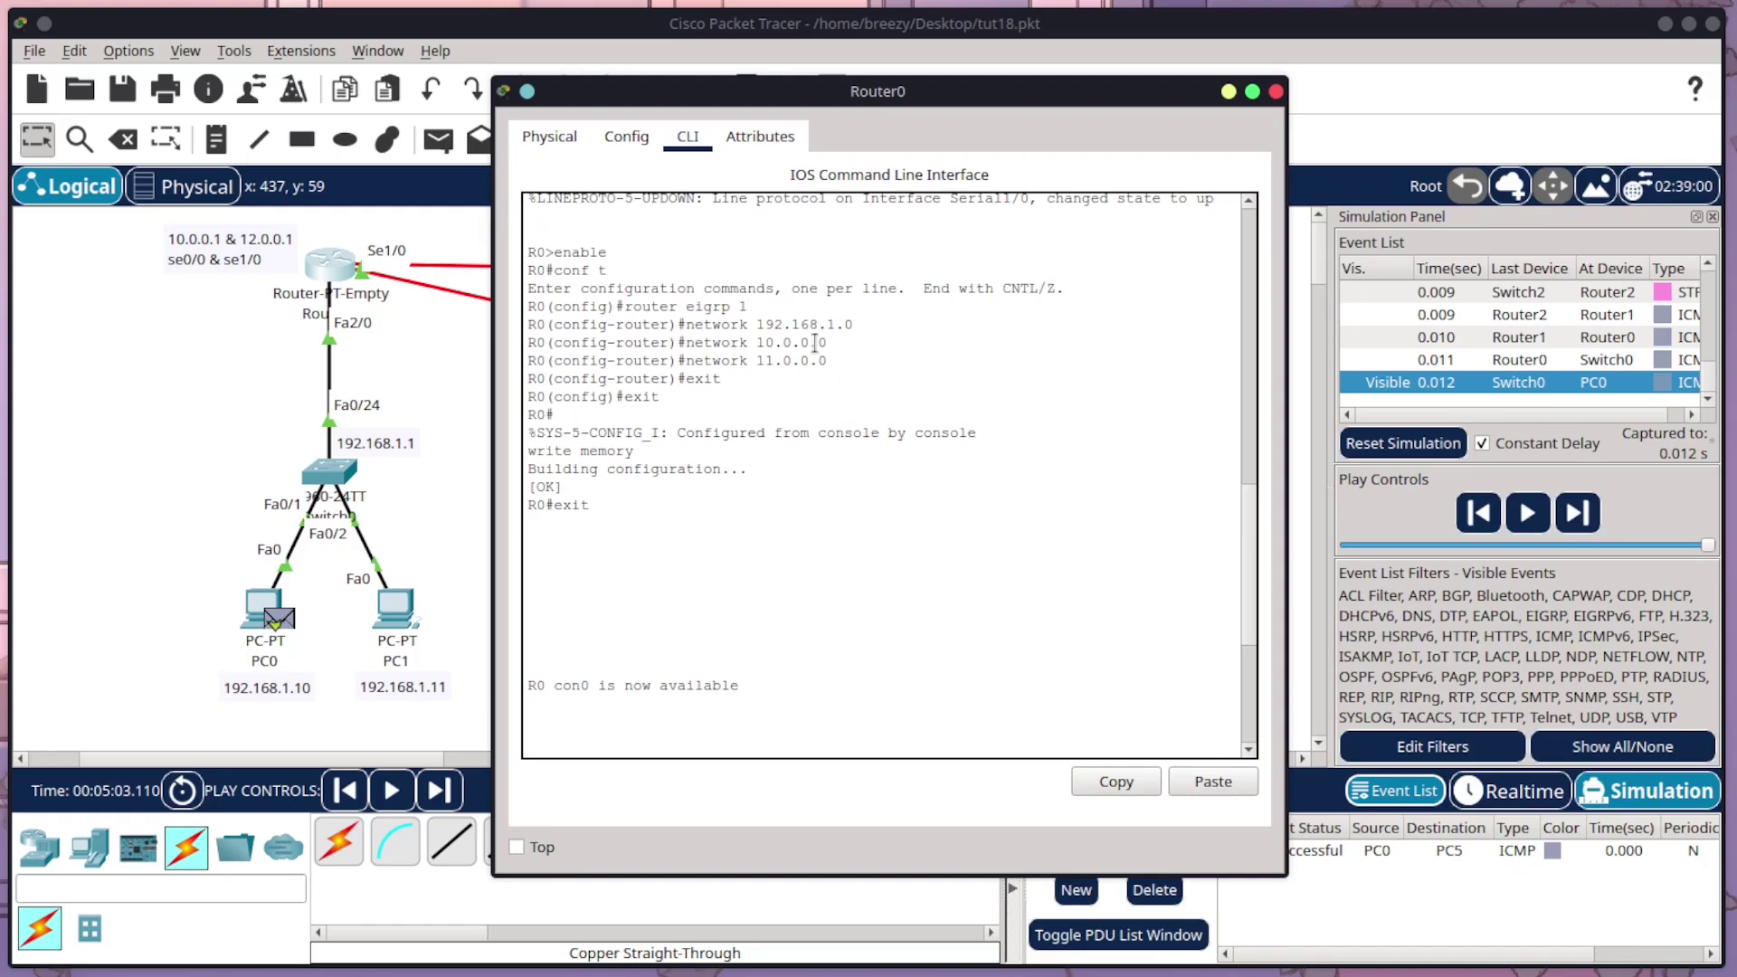
left_click_drag(819, 360, 746, 361)
key("Return")
Step: In Router0's EIGRP 1 process, advertise network 12.0.0.0
type("enable")
key("Return")
type("conf t")
key("Return")
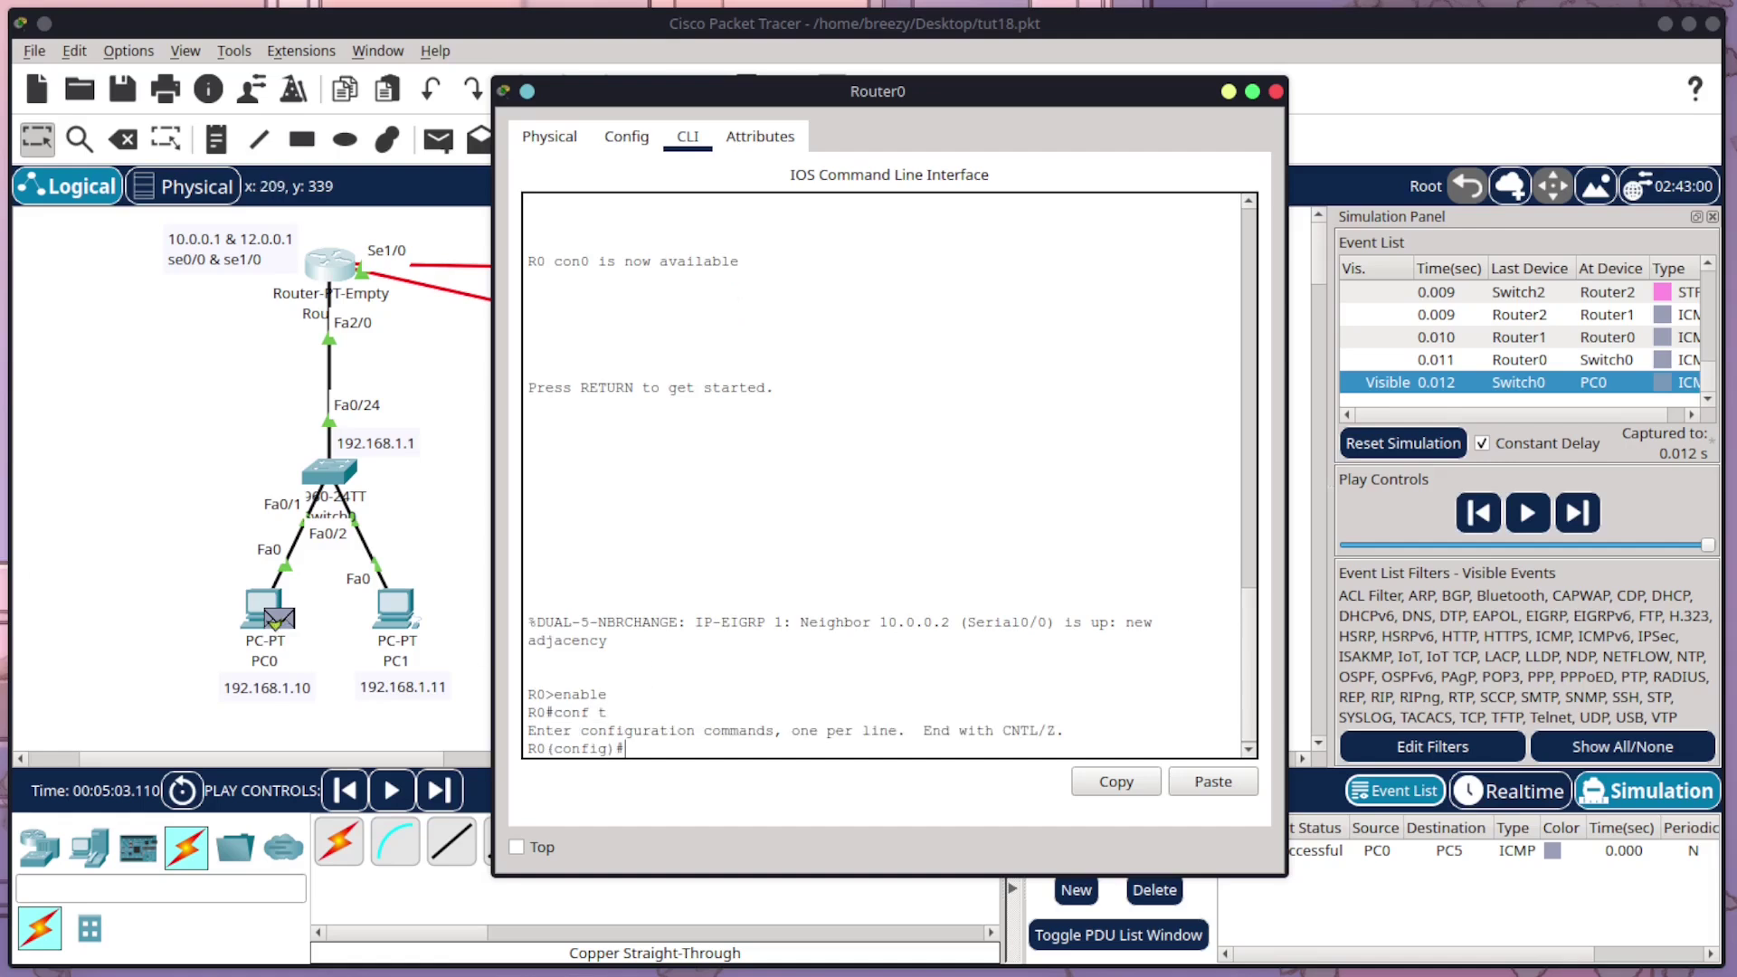
type("router eigrp 1")
key("Return")
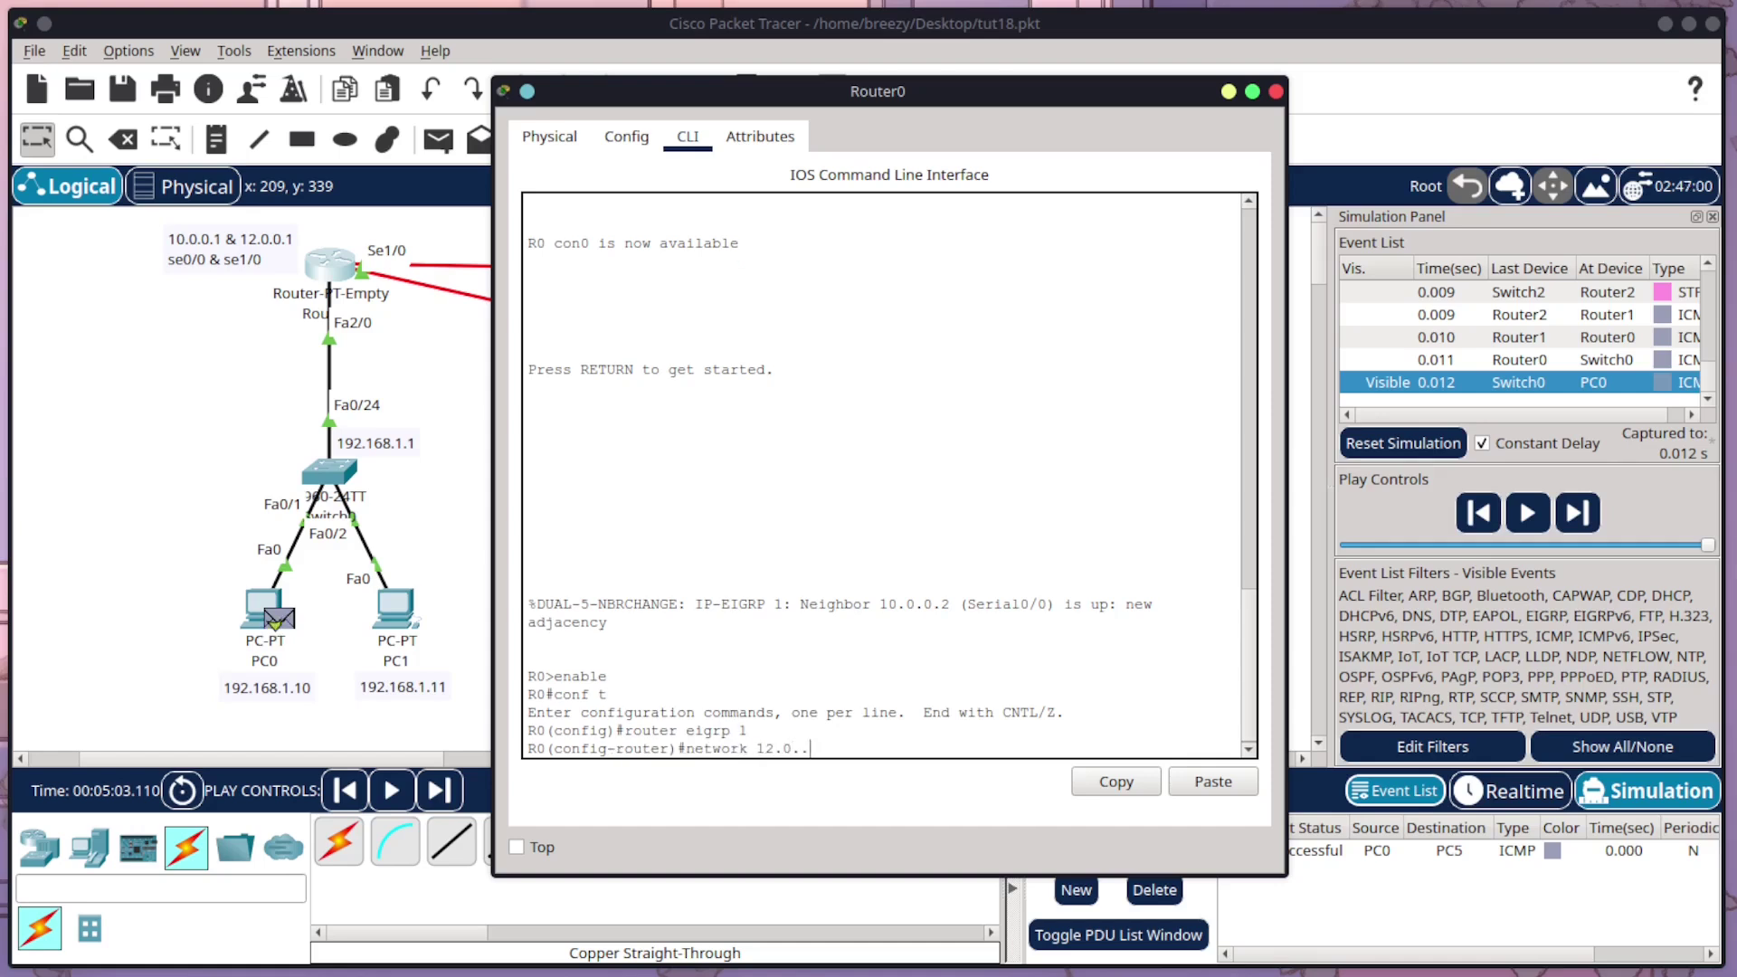
type("network 12.0.0.0")
key("Return")
Step: Return to privileged mode and save Router0's configuration with write memory
type("exit")
key("Return")
type("exit")
key("Return")
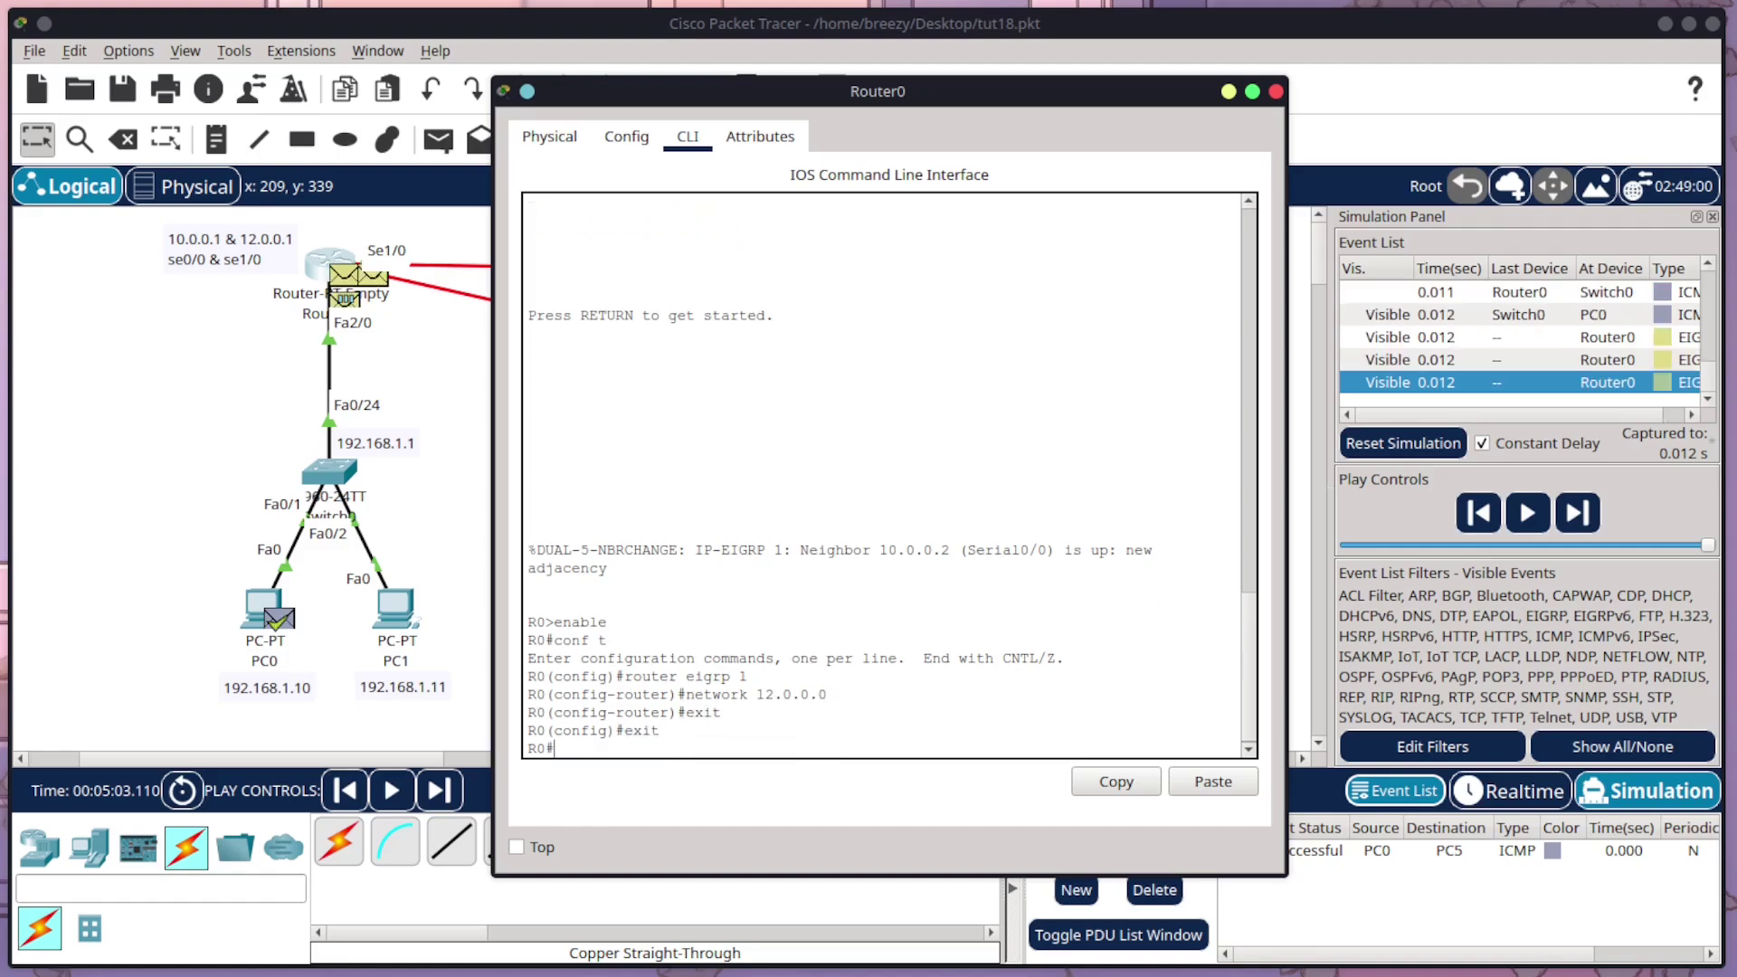
type("write memory")
key("Return")
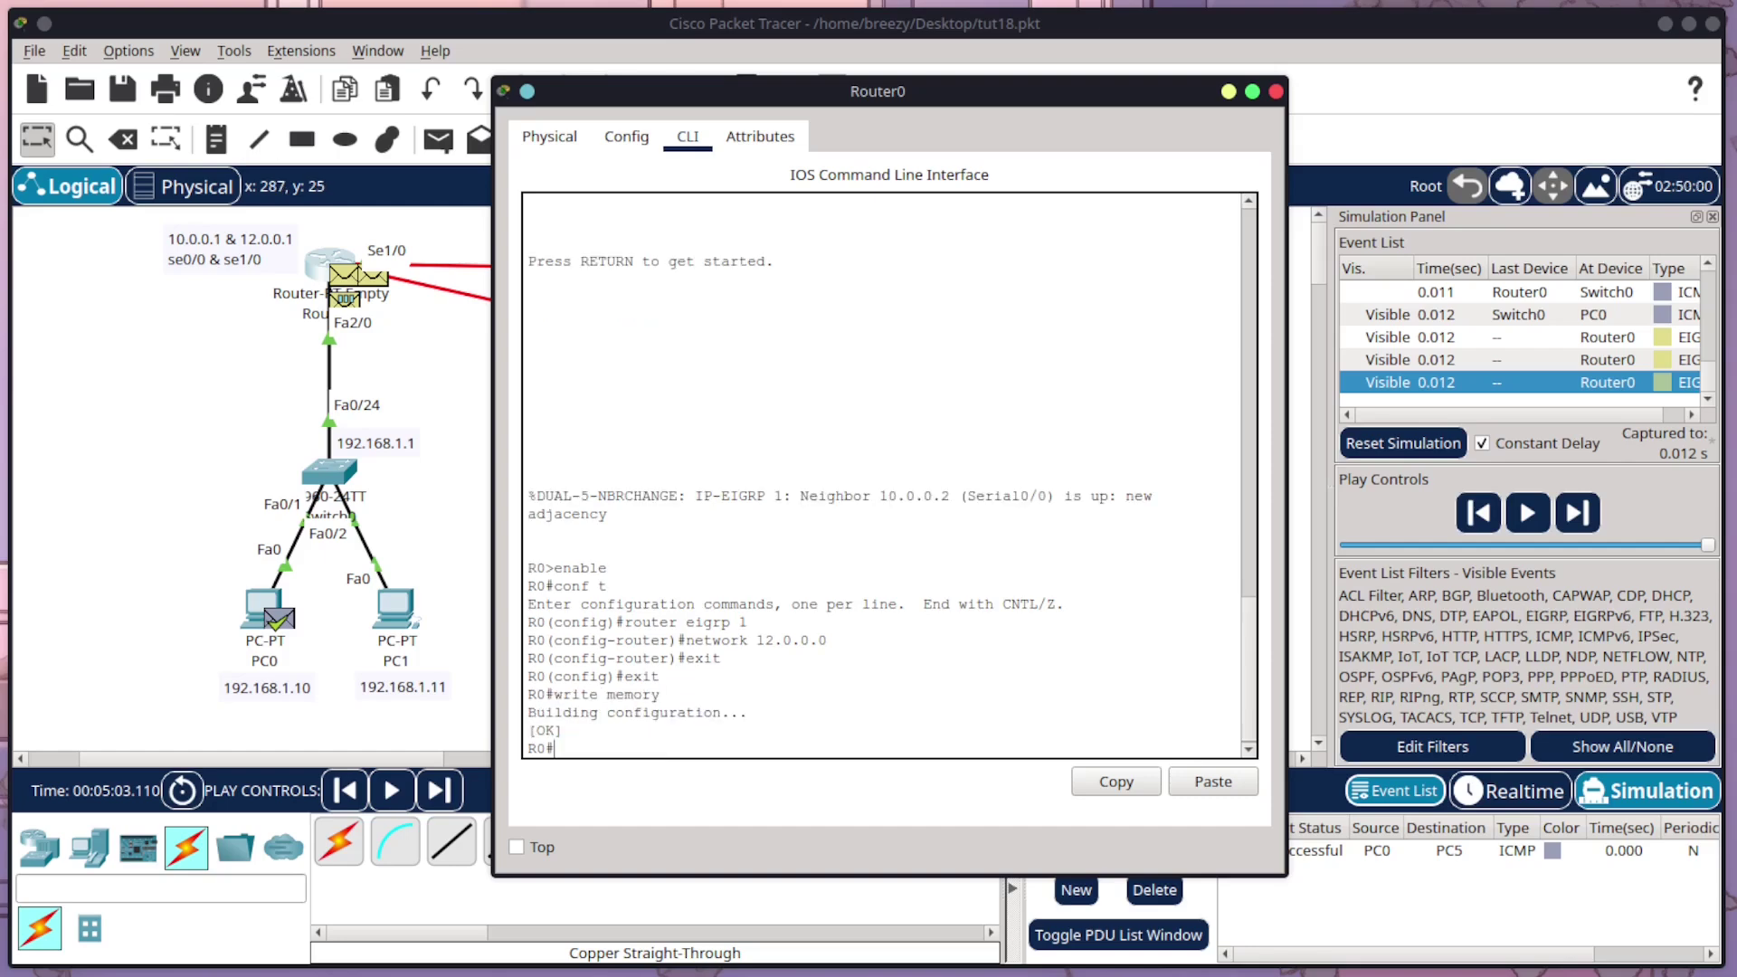
Step: Swap the old test packet for a PC0-to-PC4 simple PDU and run it until Successful
left_click(1275, 91)
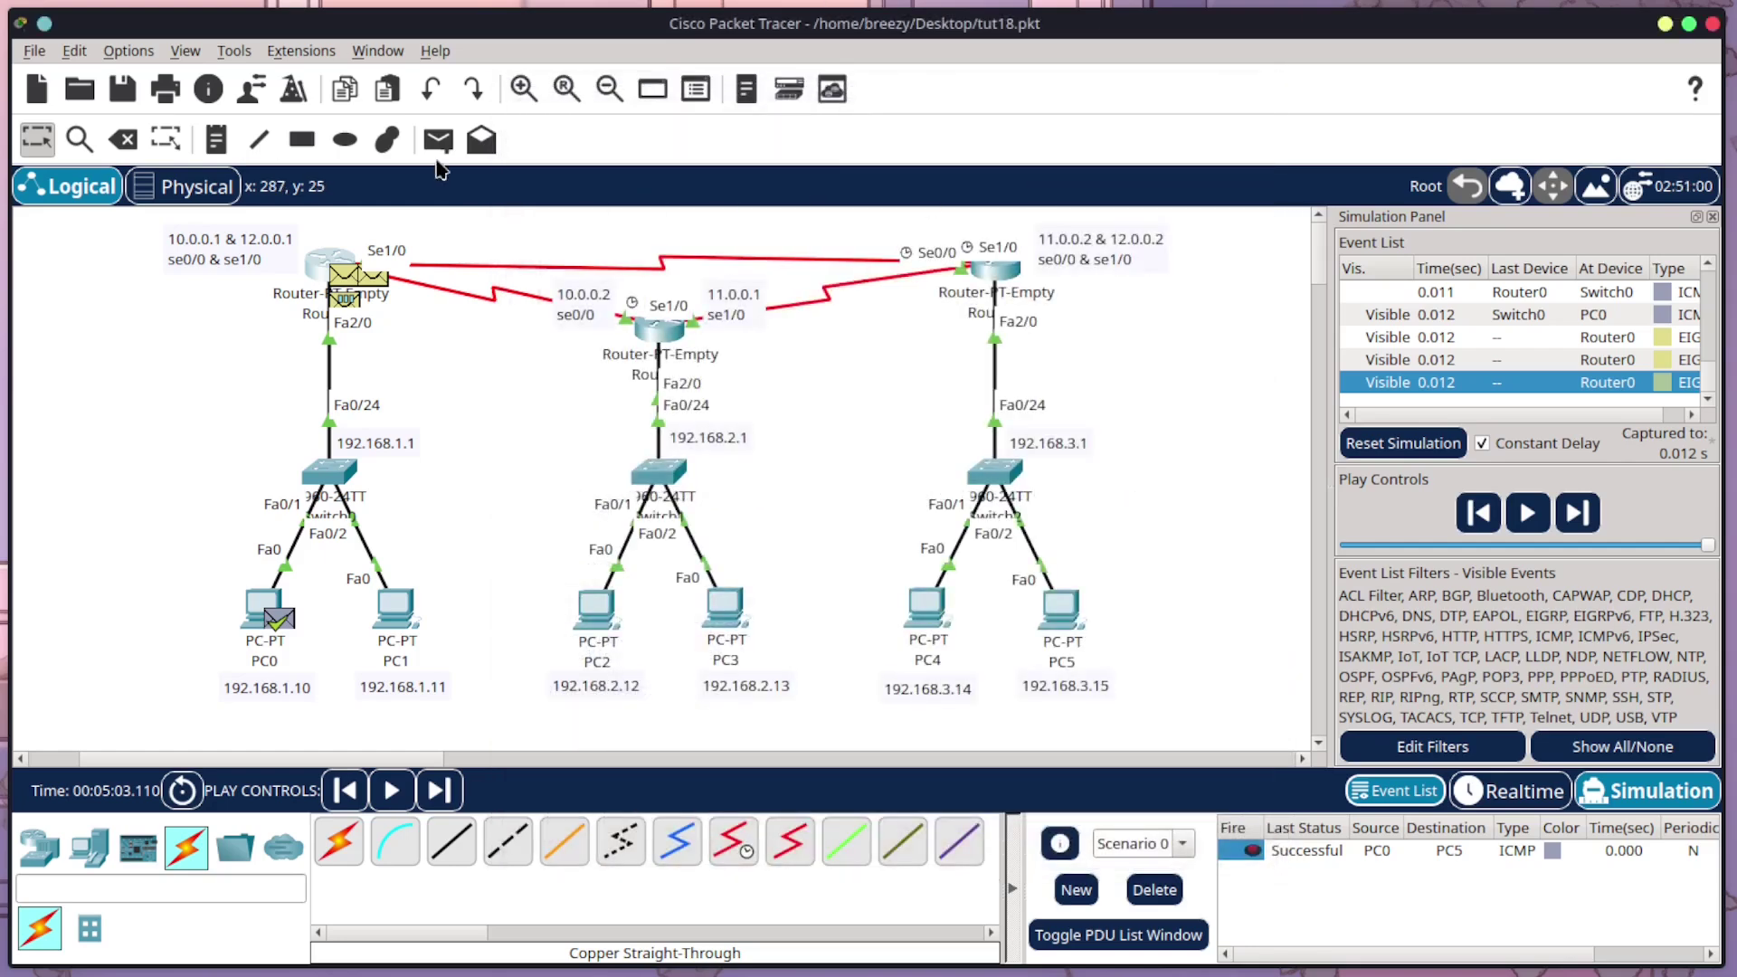
left_click(1154, 889)
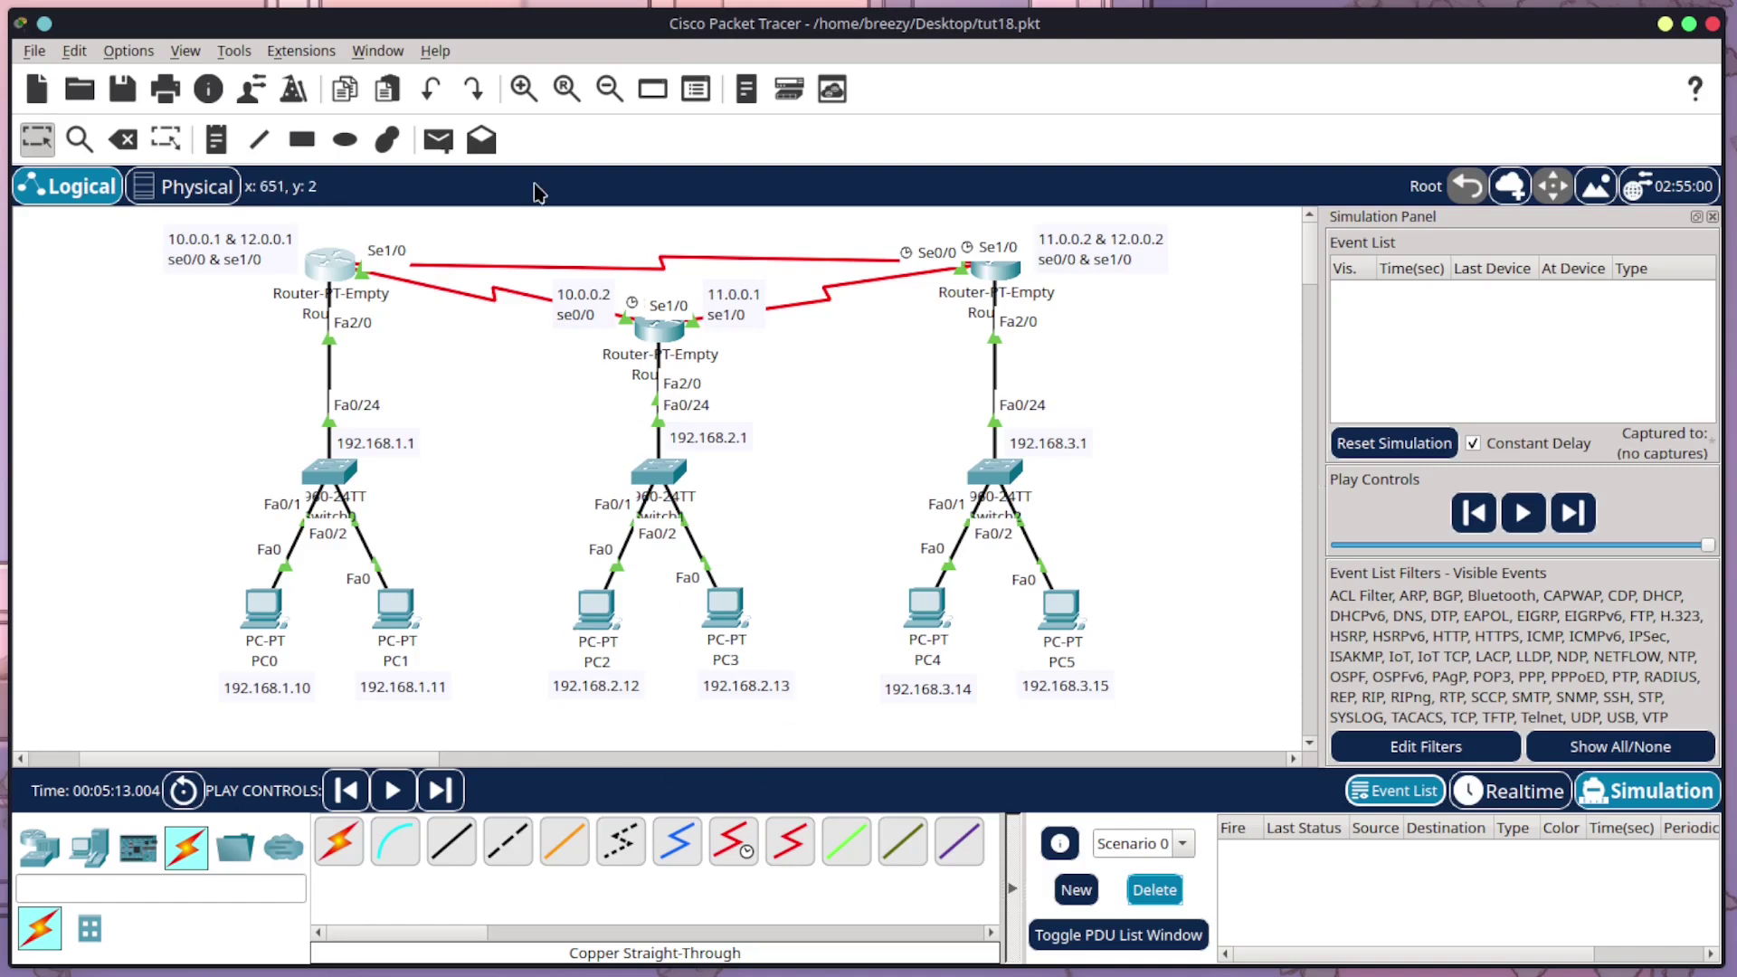
left_click(439, 143)
left_click(262, 608)
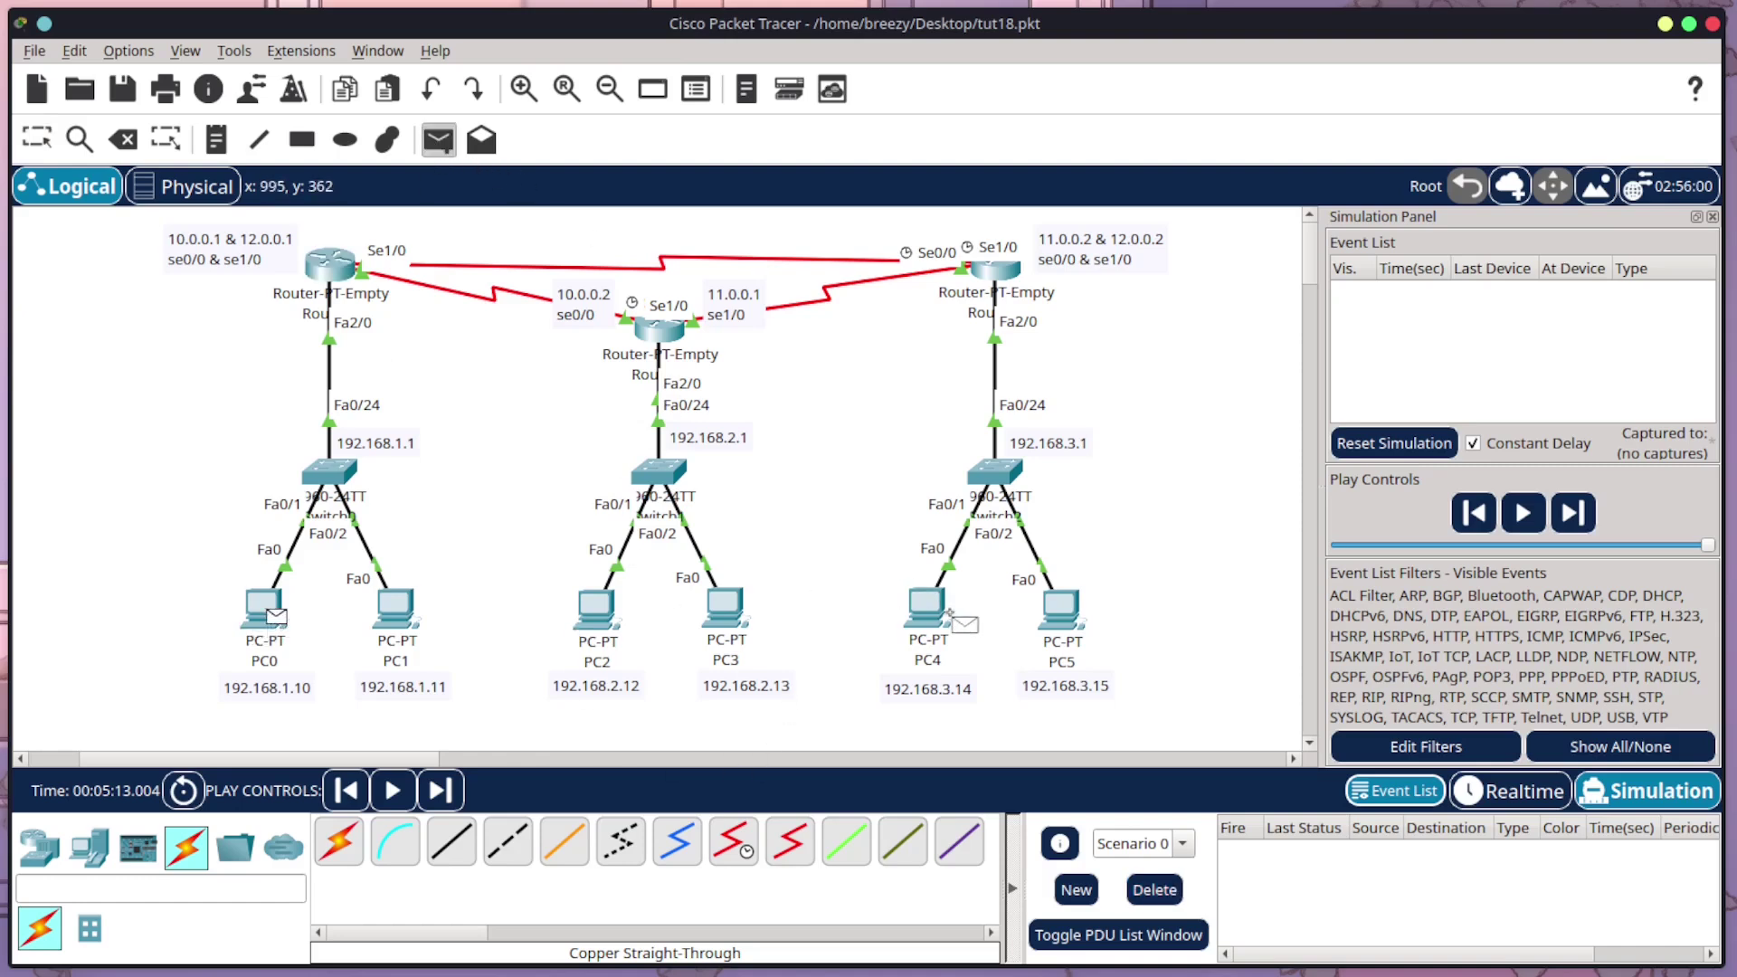
left_click(925, 606)
left_click(1527, 514)
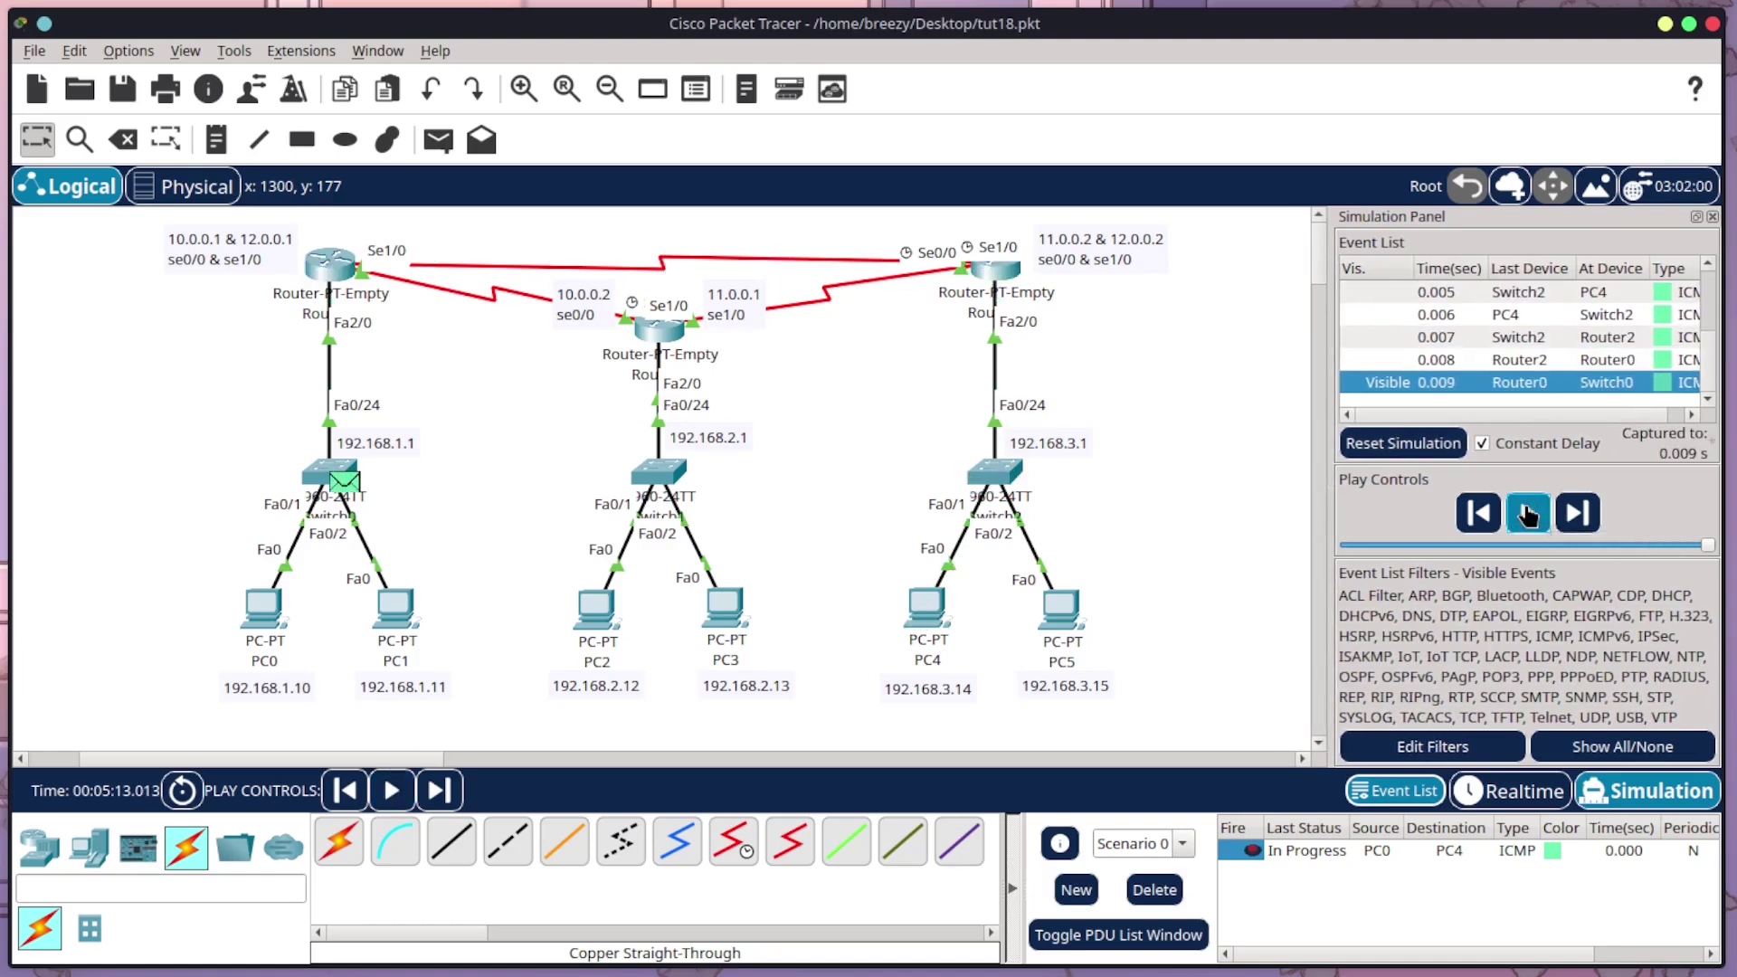
left_click(1527, 514)
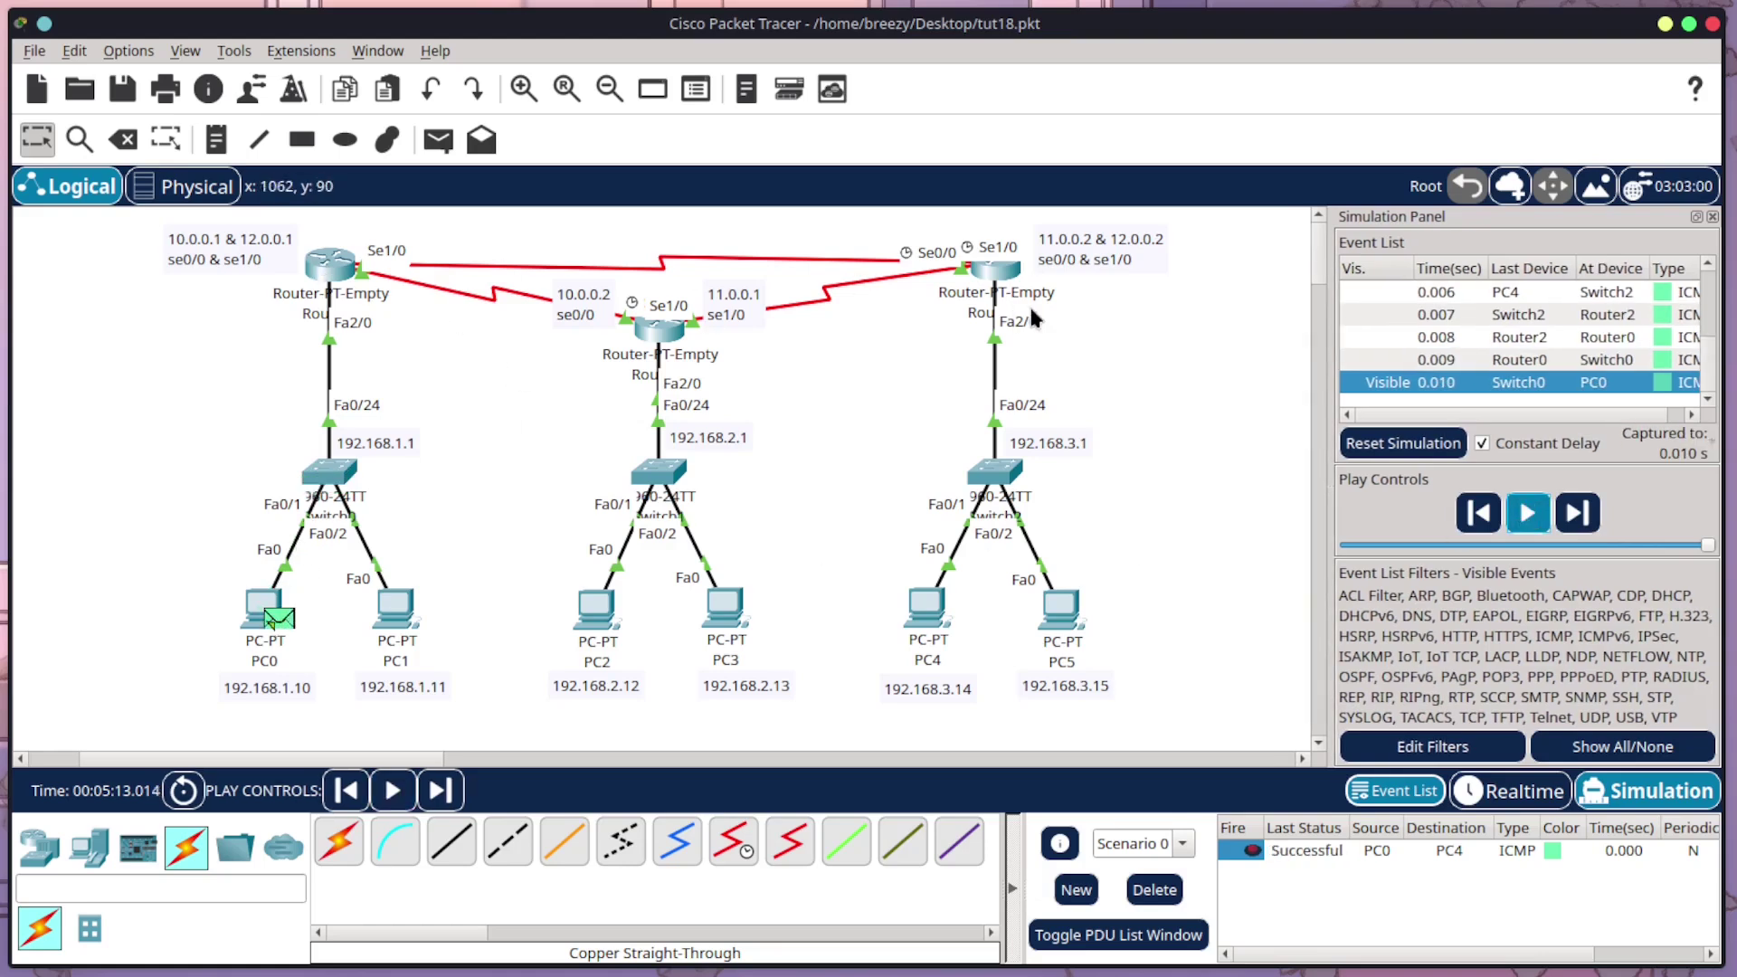